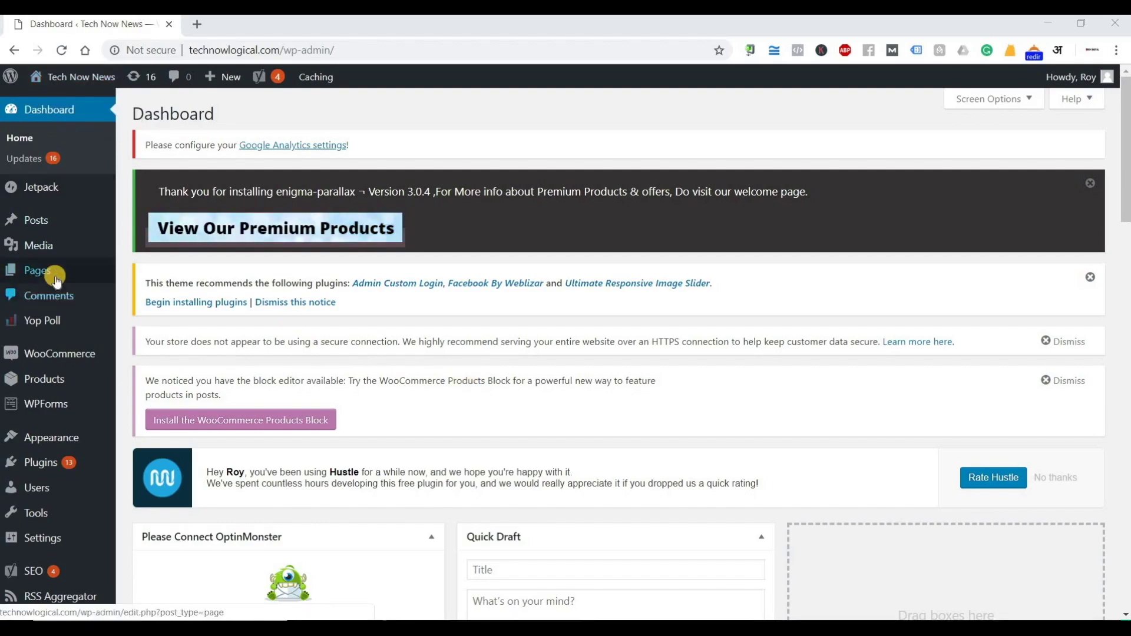
Open the list of all WordPress posts and filter it to show only drafts.
mouse_move(44, 272)
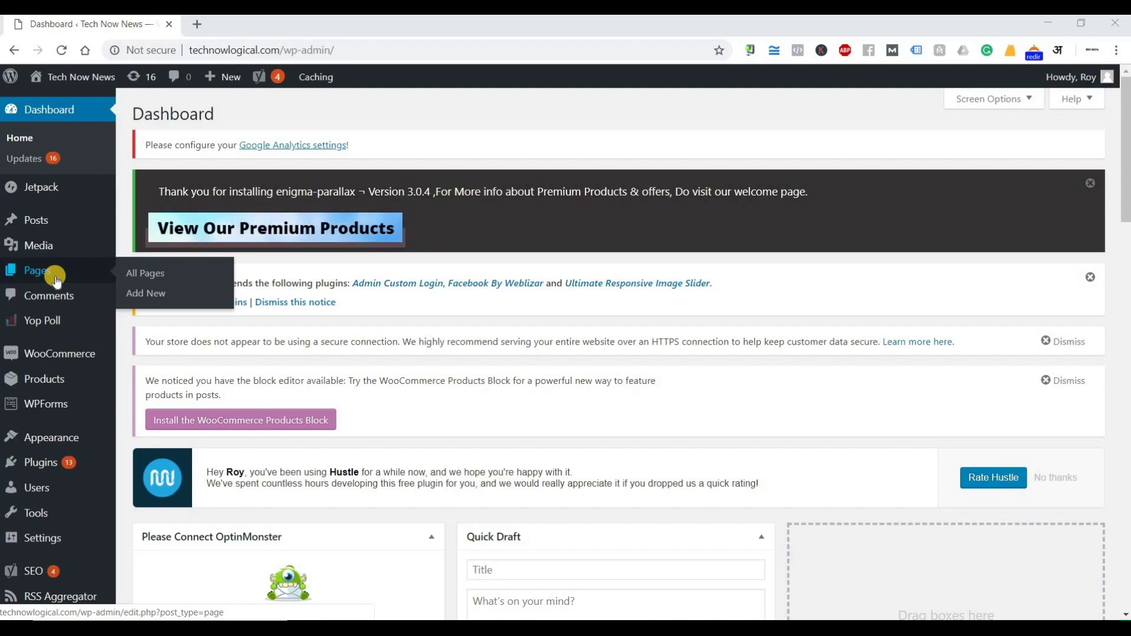
mouse_move(52, 232)
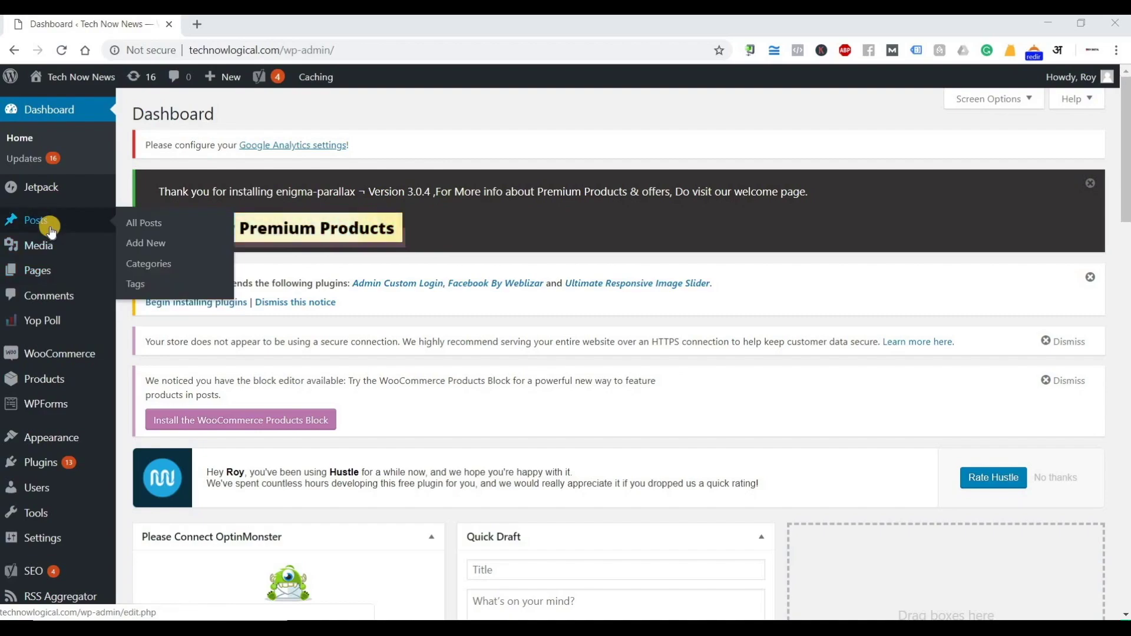
left_click(158, 231)
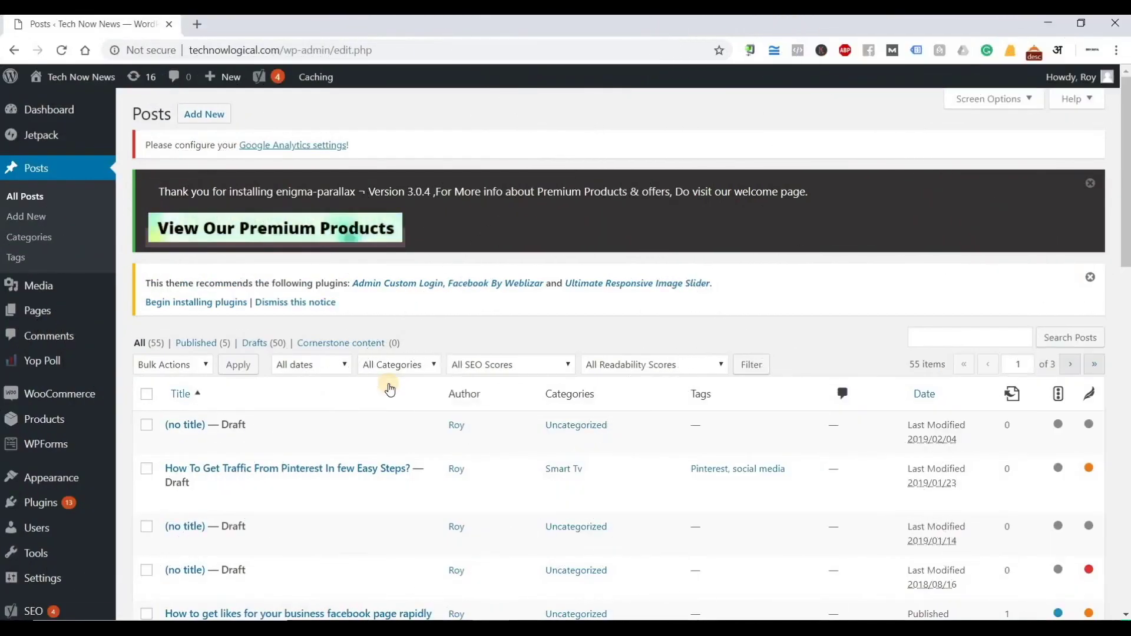
scroll(388, 383, "down", 4)
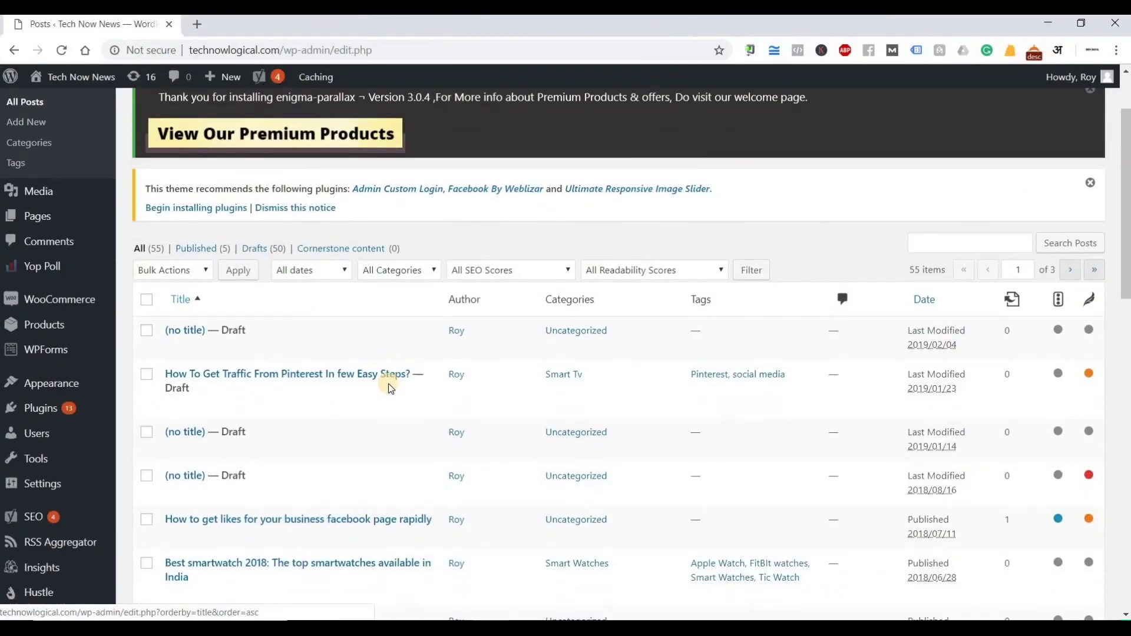
scroll(390, 389, "up", 4)
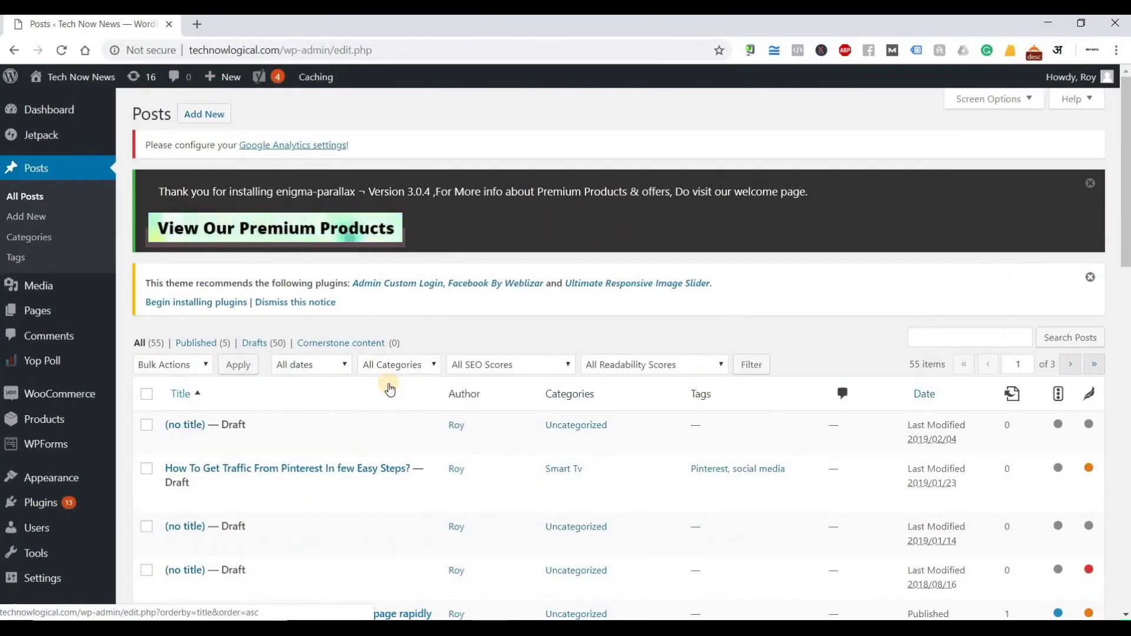
left_click(272, 344)
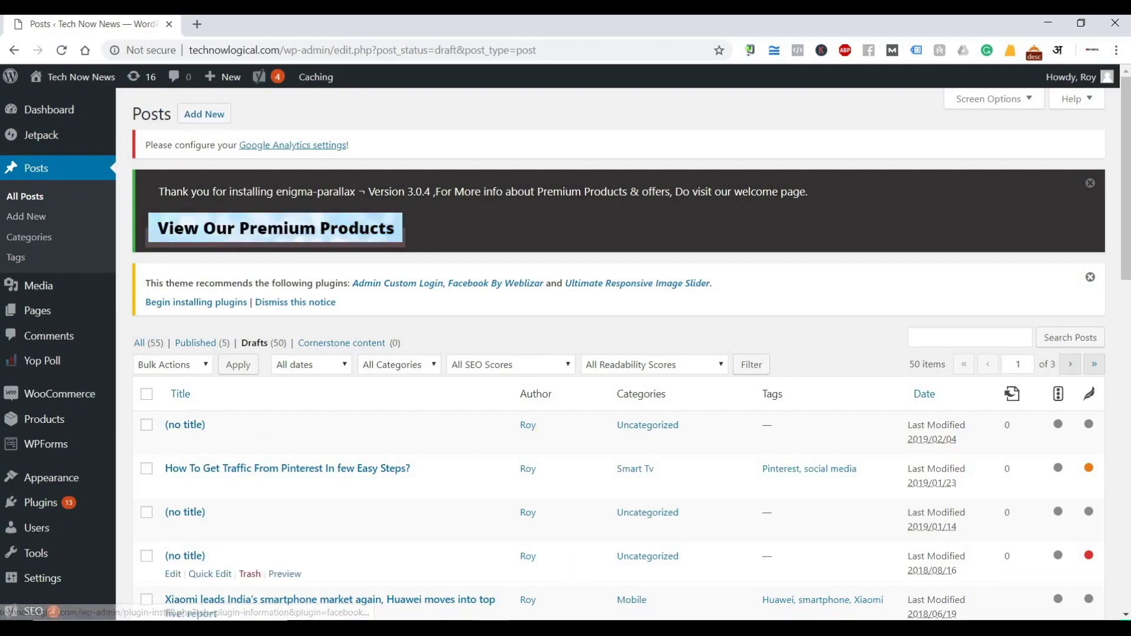
Switch to Notepad and add the line 'First thing you have to decide in your blog website is "Categories"' below the hubspot link.
key("alt+Tab")
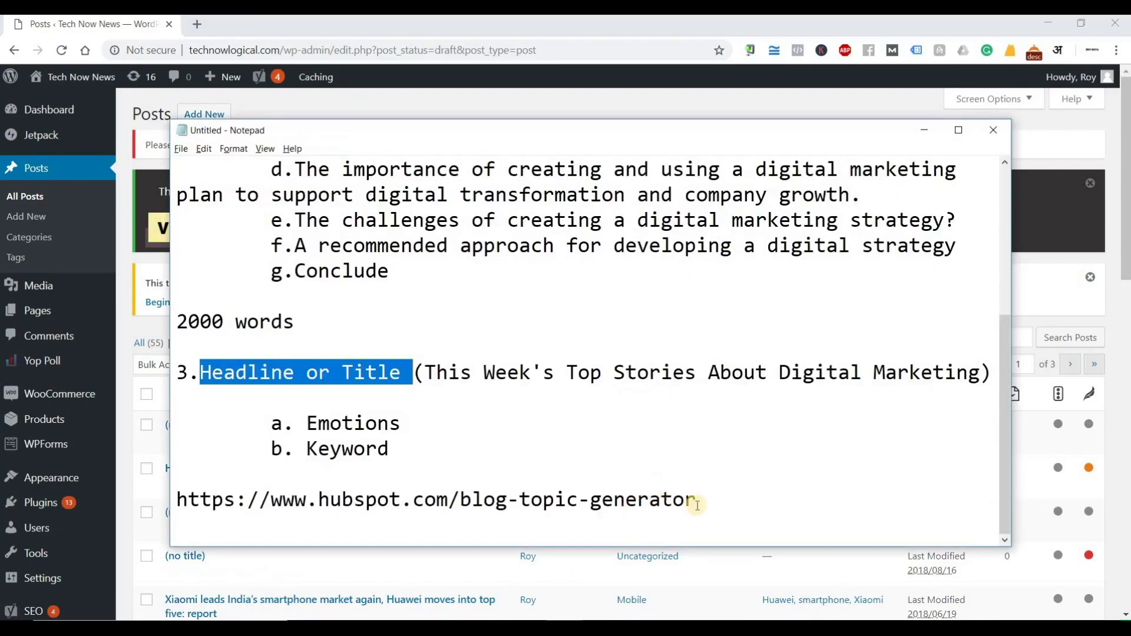
left_click(762, 507)
key("Return")
key("Return")
type("First thing ")
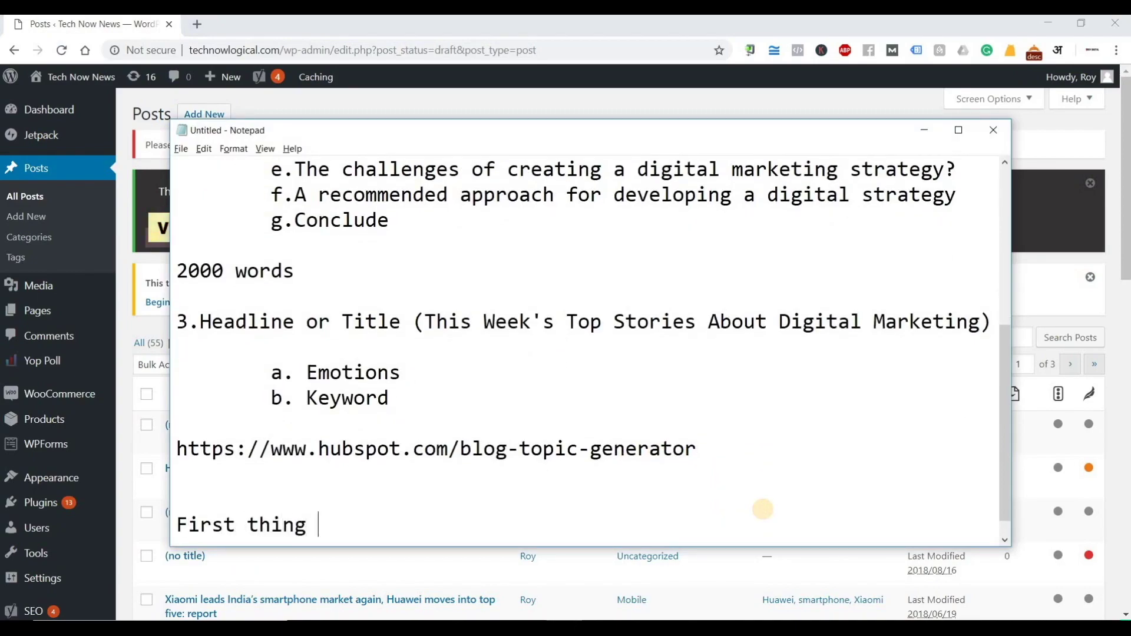
type("you have to decid")
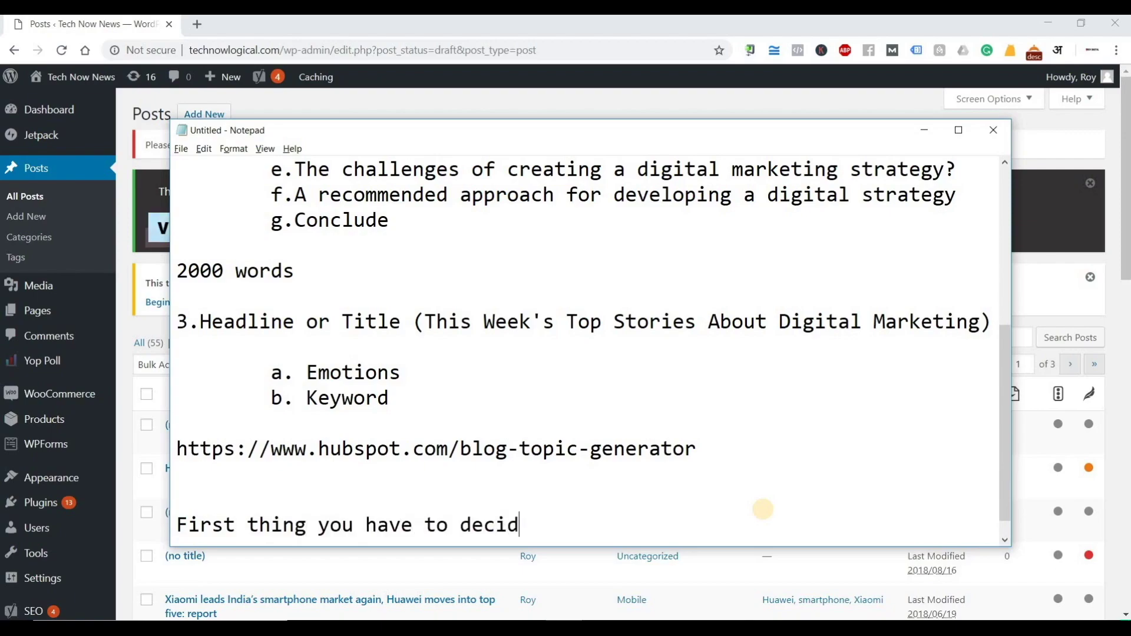
type("e in your blog be")
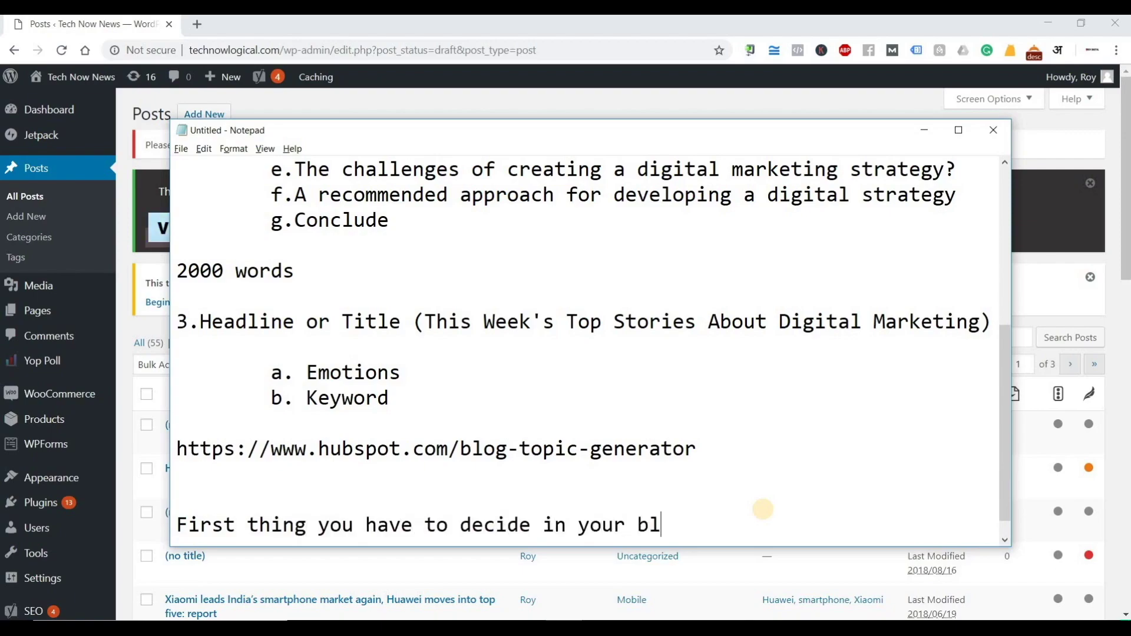
key("BackSpace")
key("BackSpace")
type("webs")
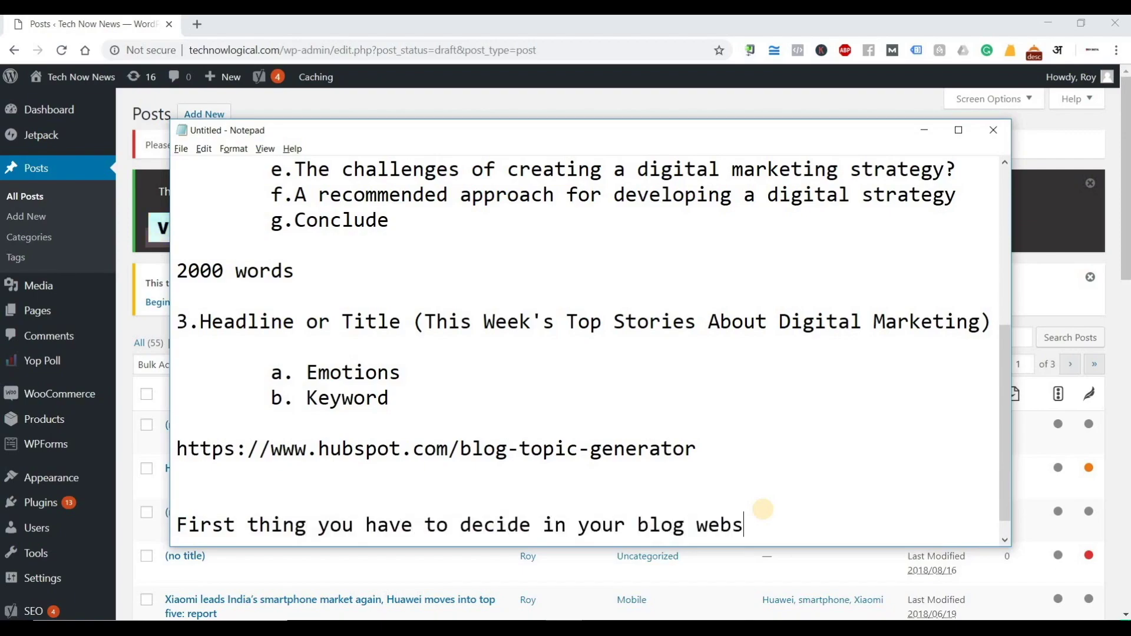
type("ite is \"Categories\"")
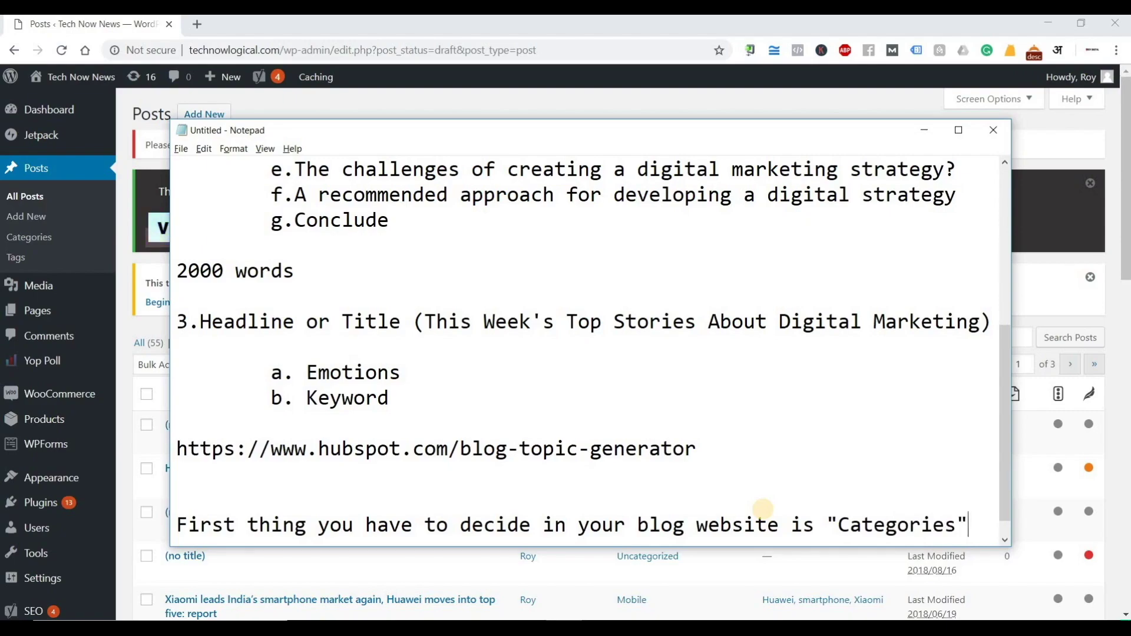
Open Google in a new browser tab and search for the suggested phrase "best phone under 15000".
left_click(201, 22)
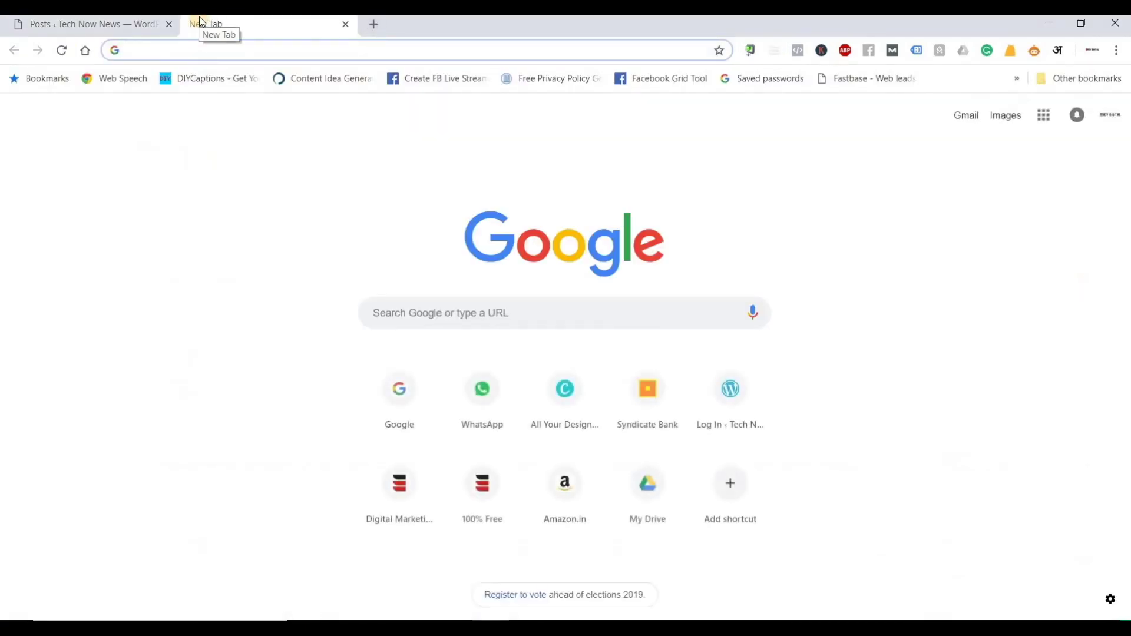
type("google")
key("Return")
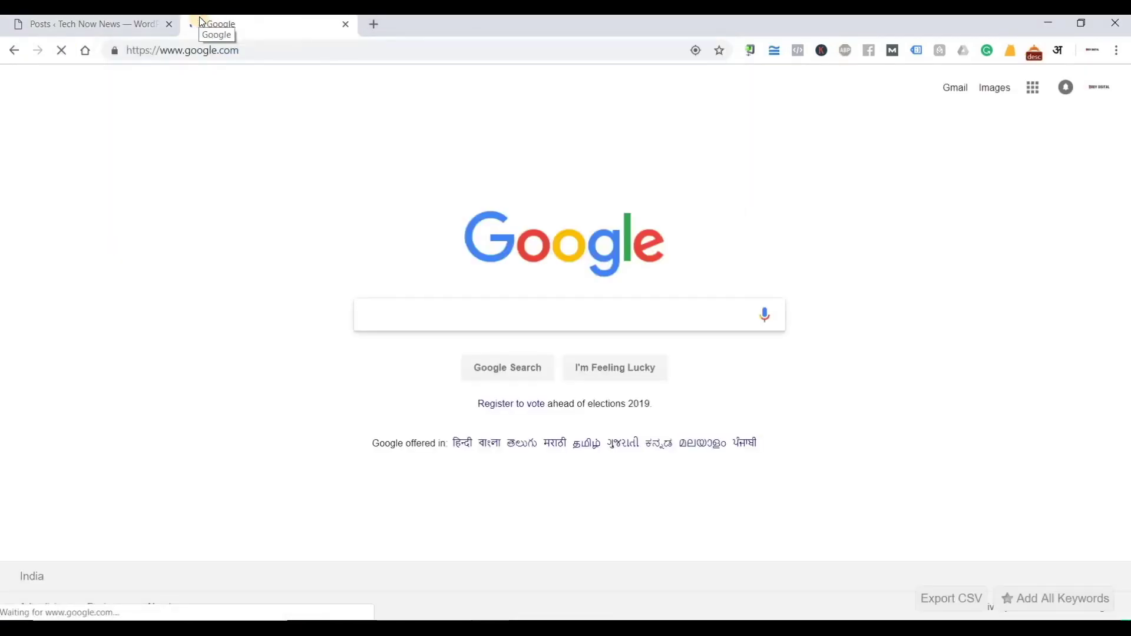
type("best p")
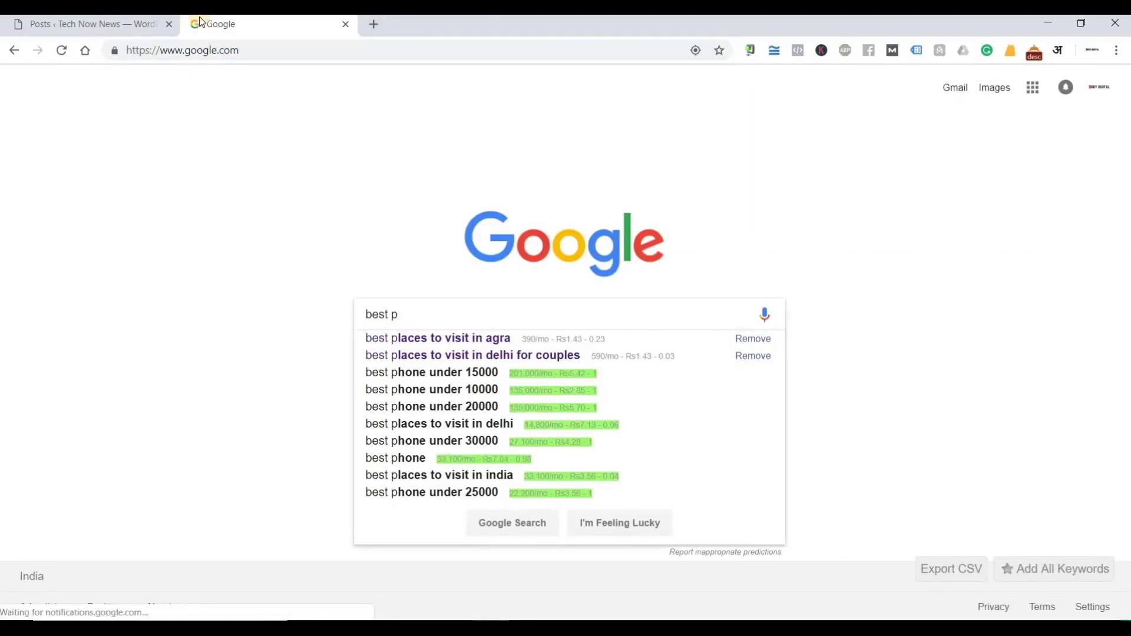
key("Down")
key("Down")
key("Down")
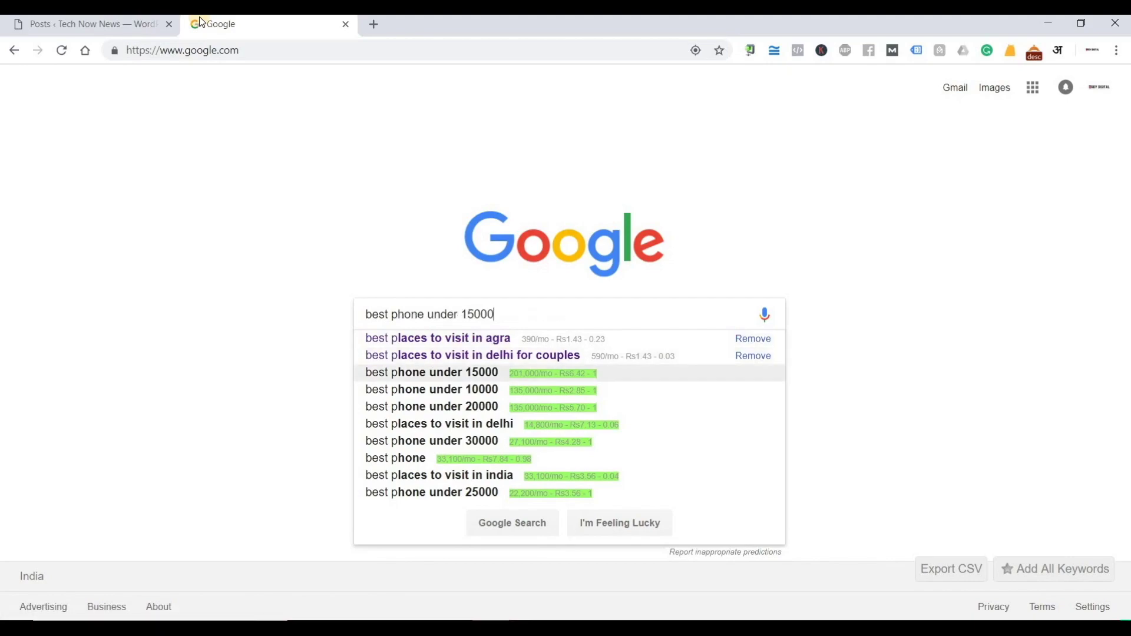
key("Return")
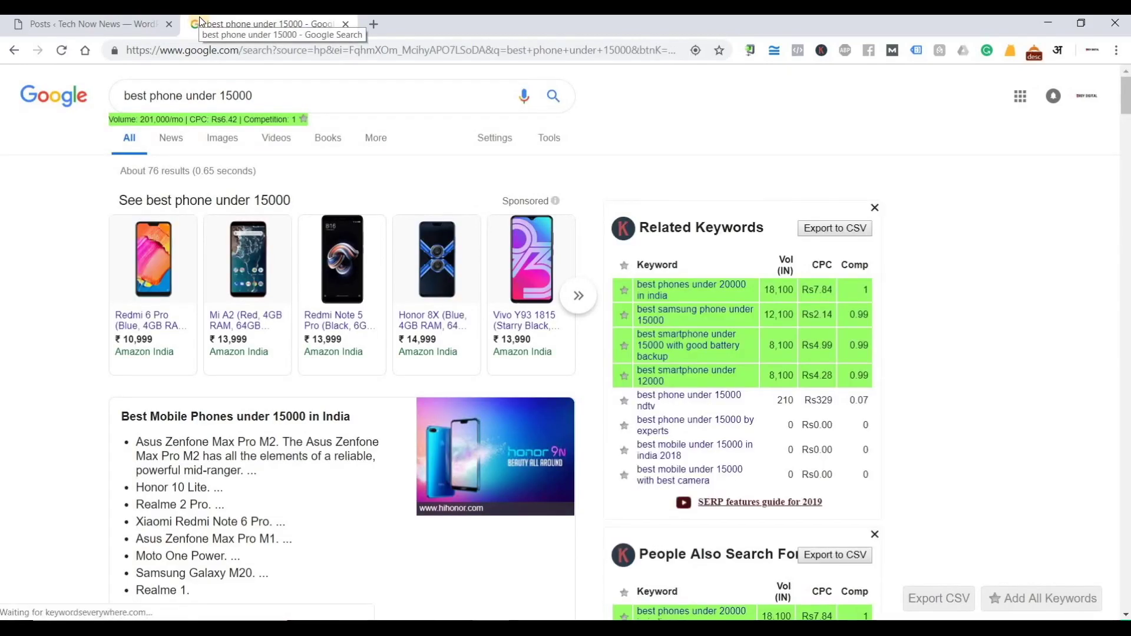
Open the 91mobiles result for best mobile phones under 15000 in India and skim its phone list.
scroll(4, 481, "down", 7)
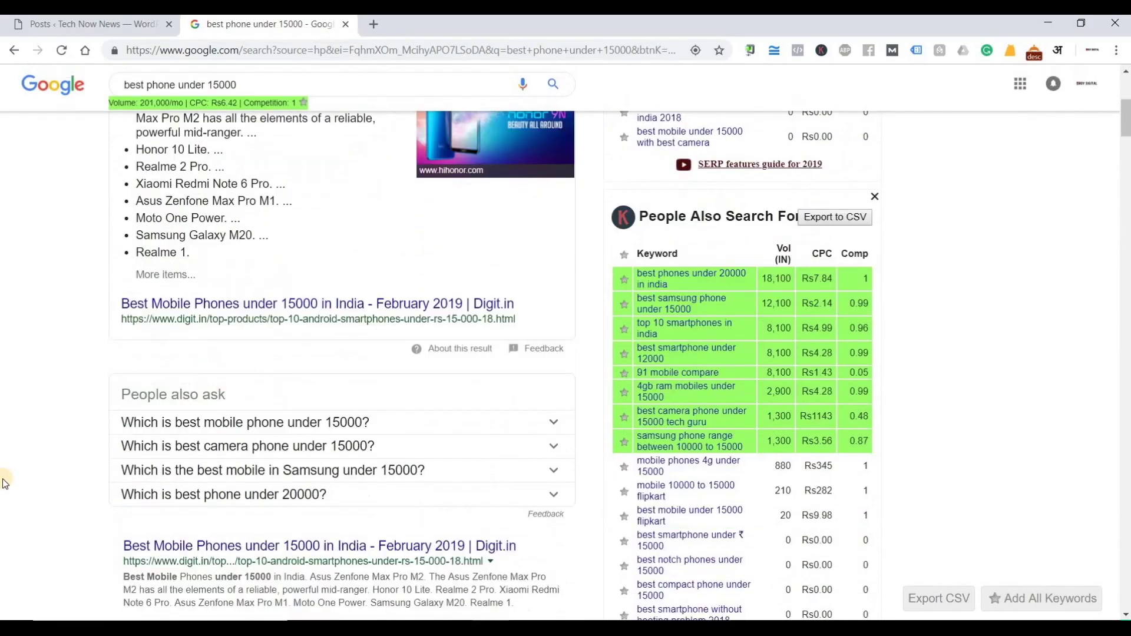
scroll(4, 484, "down", 1)
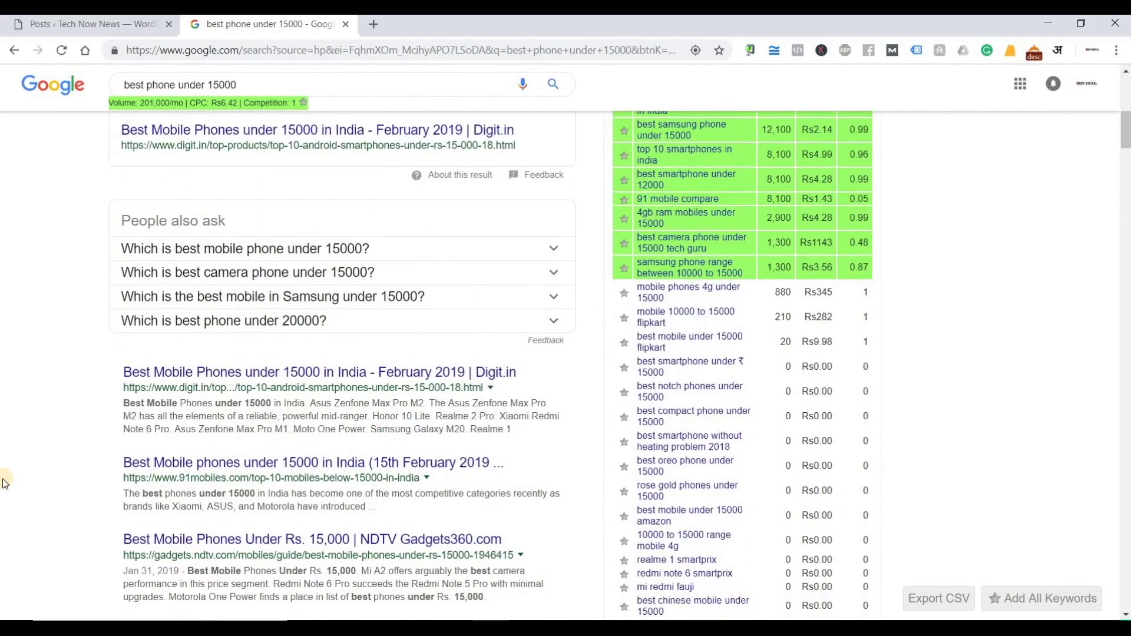
scroll(220, 277, "down", 1)
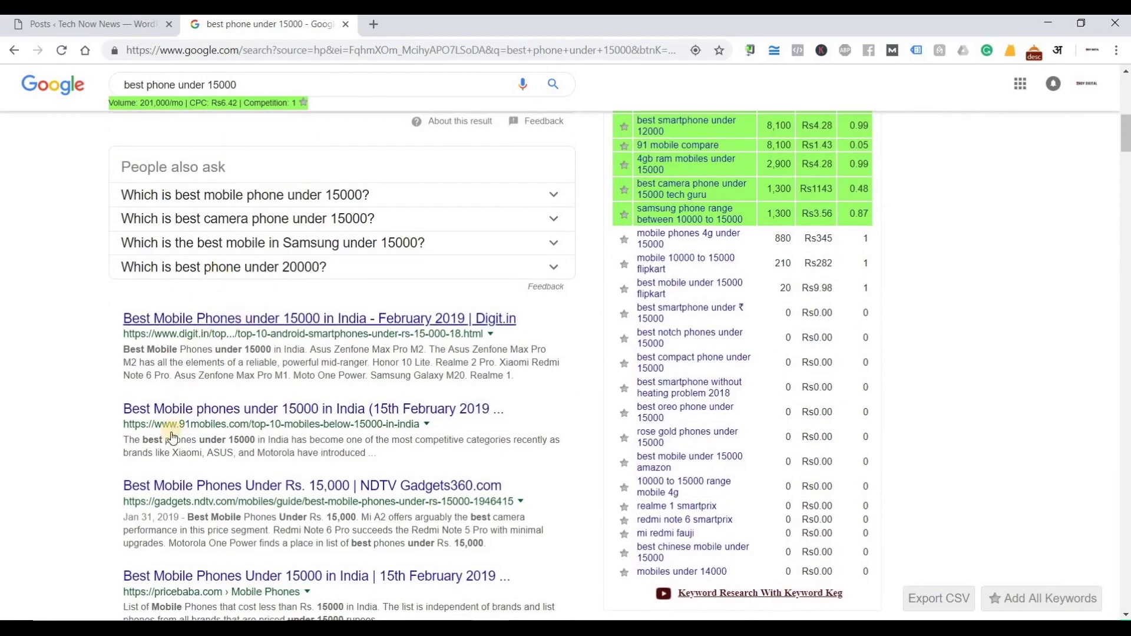
left_click(168, 409)
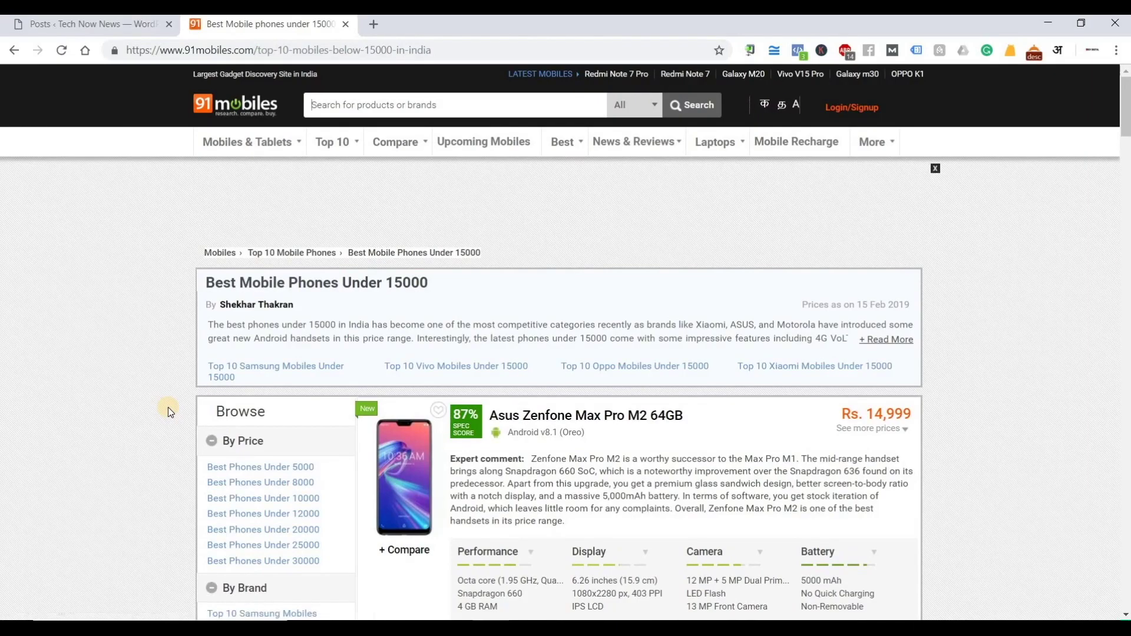
scroll(168, 408, "down", 7)
scroll(168, 408, "down", 4)
scroll(168, 408, "up", 11)
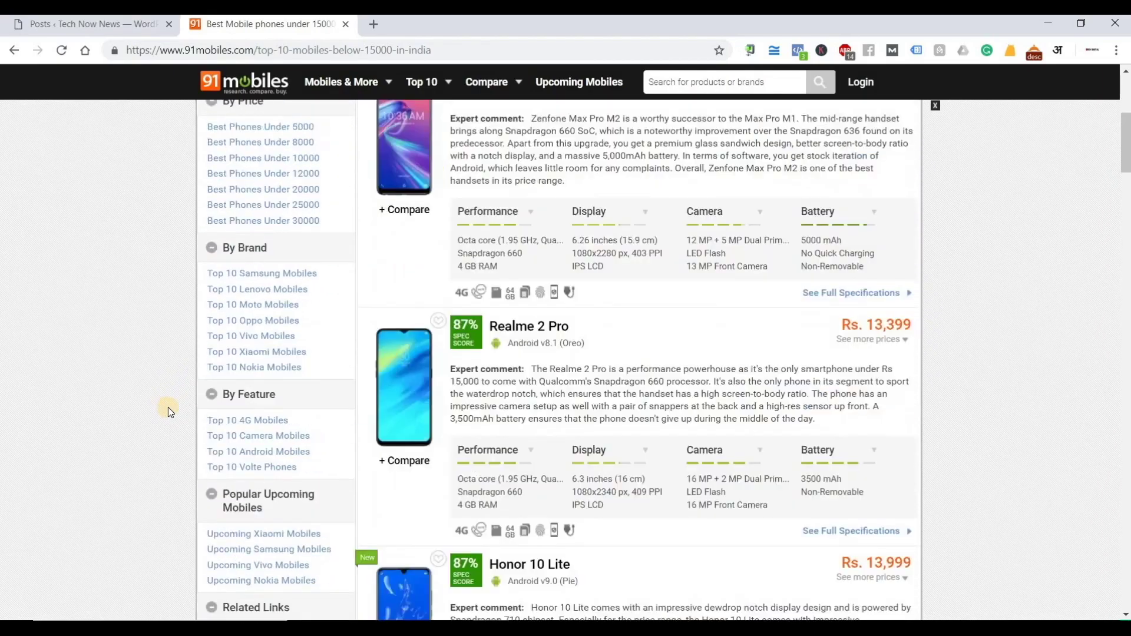
Return to the search results and open the Android Authority article on best phones under 15,000 rupees in India.
left_click(22, 49)
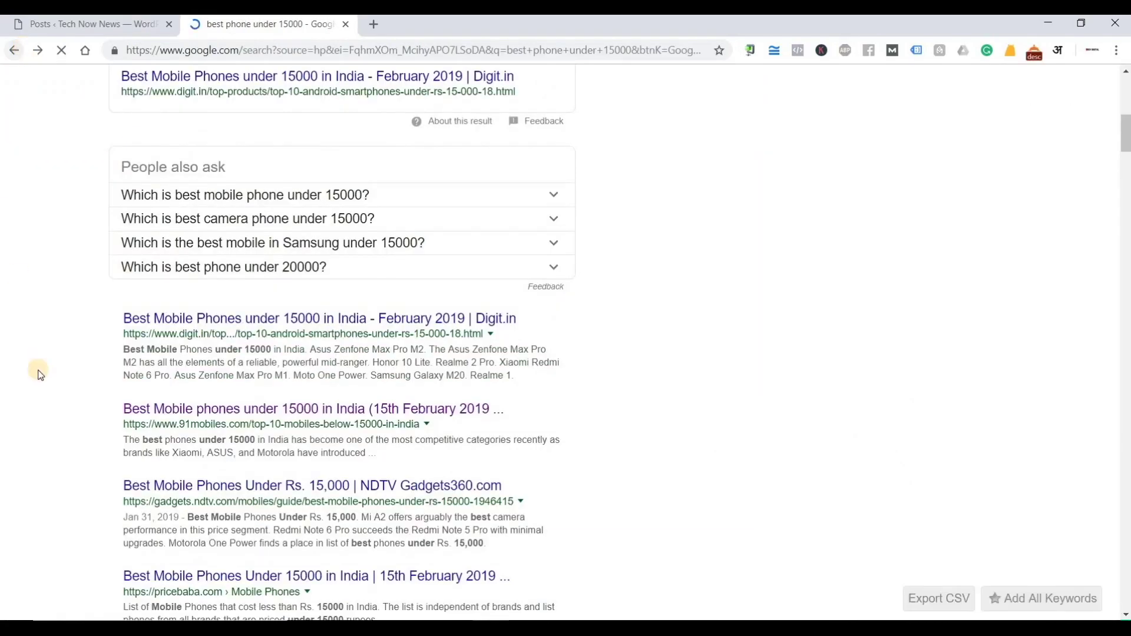
scroll(40, 375, "down", 8)
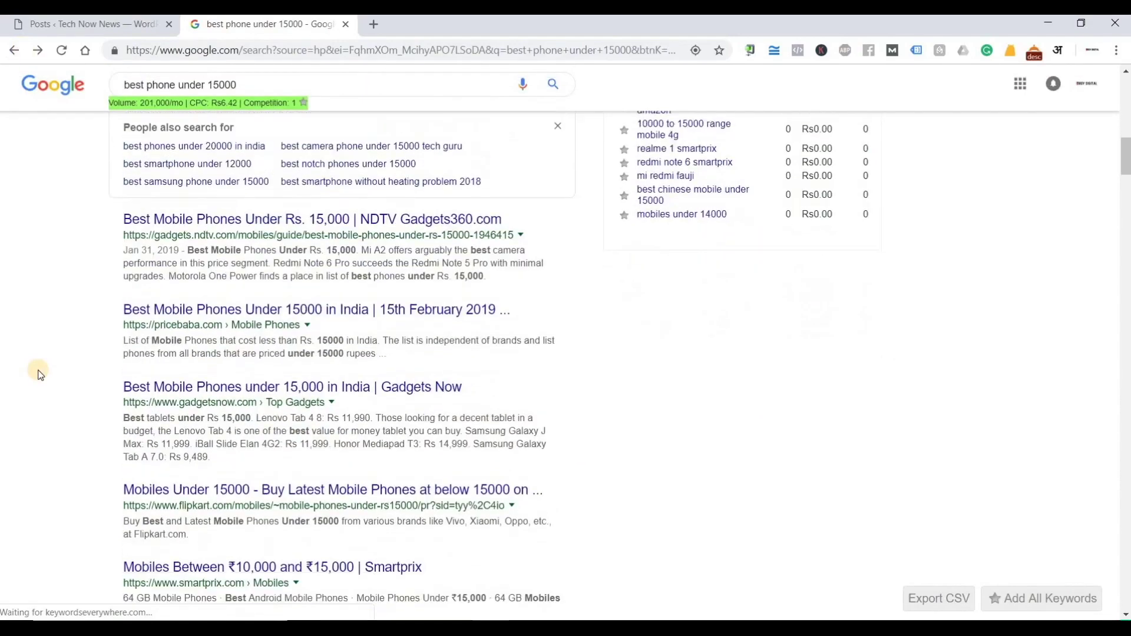
scroll(41, 375, "down", 8)
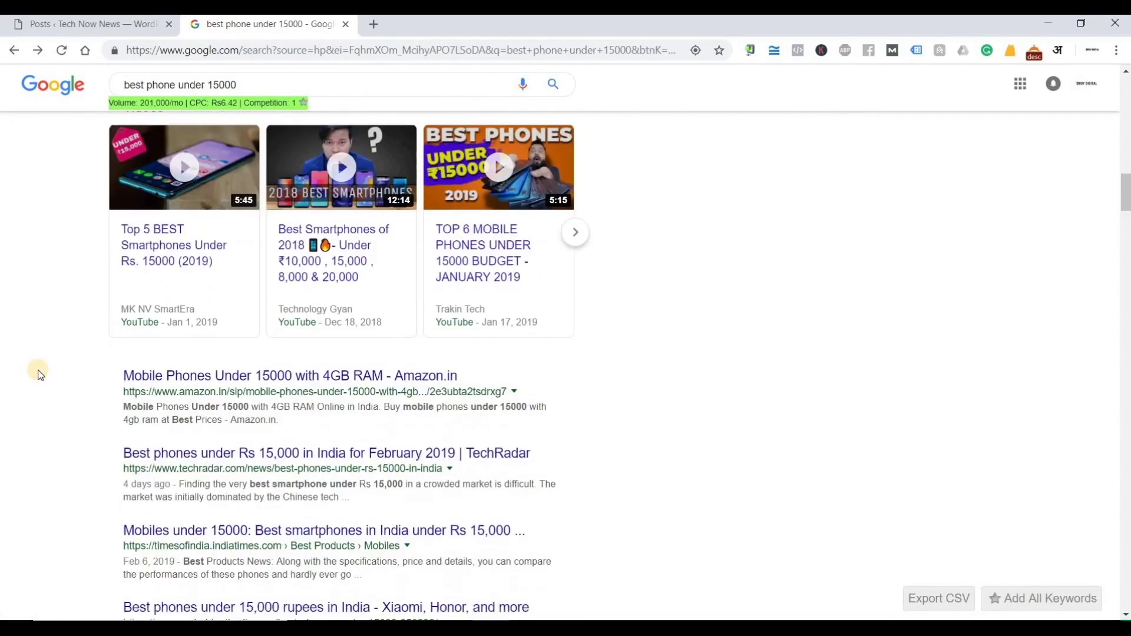
scroll(40, 375, "down", 2)
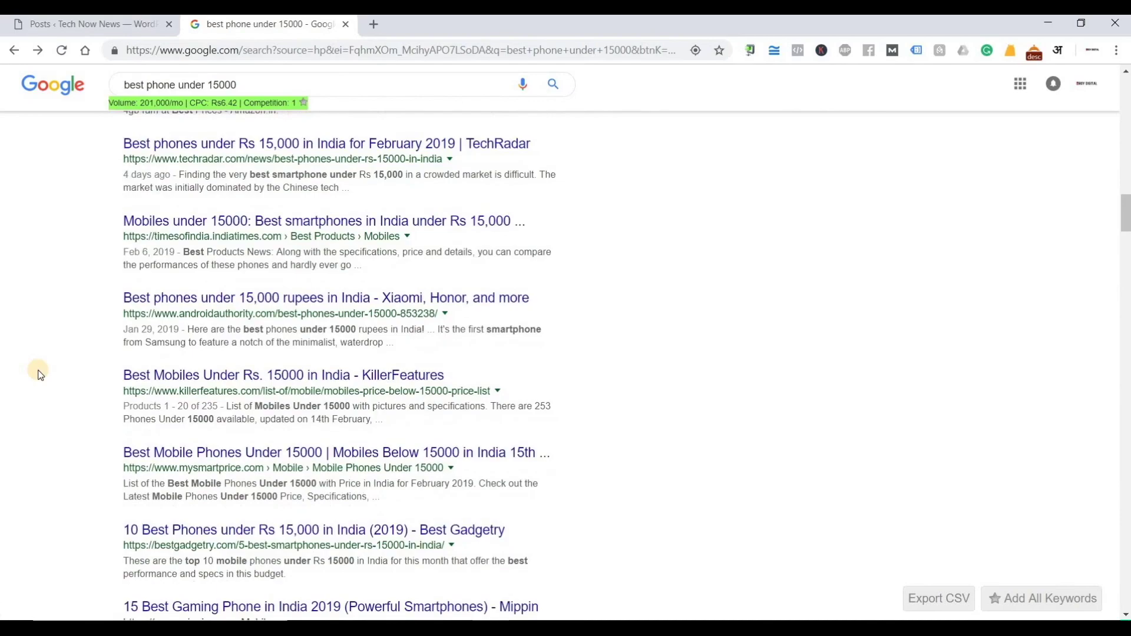
scroll(40, 375, "down", 2)
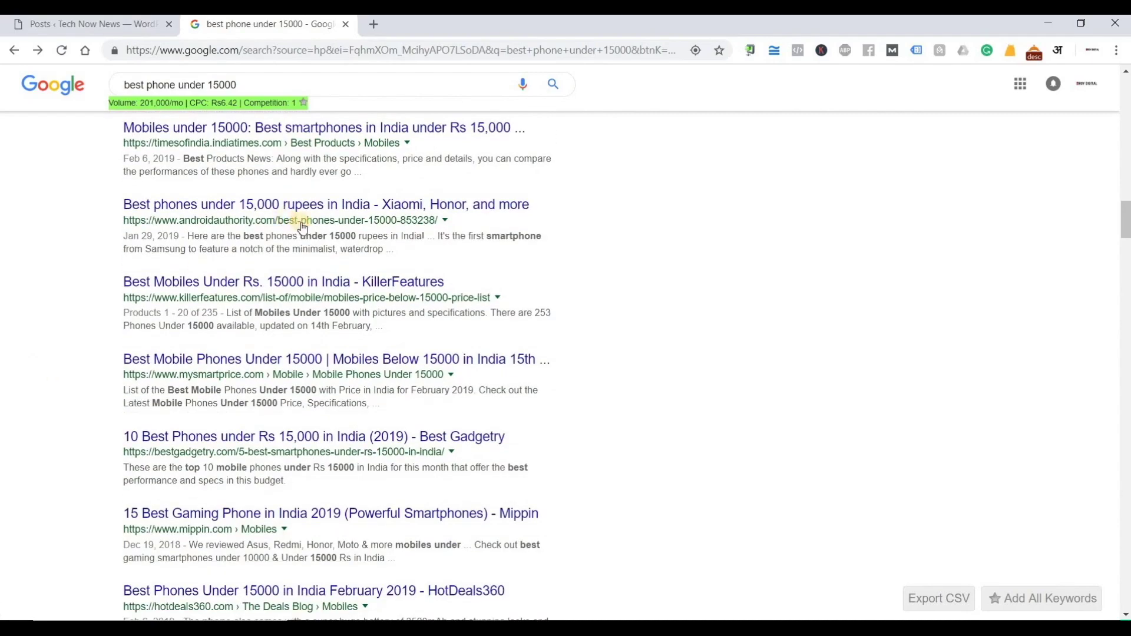
left_click(326, 214)
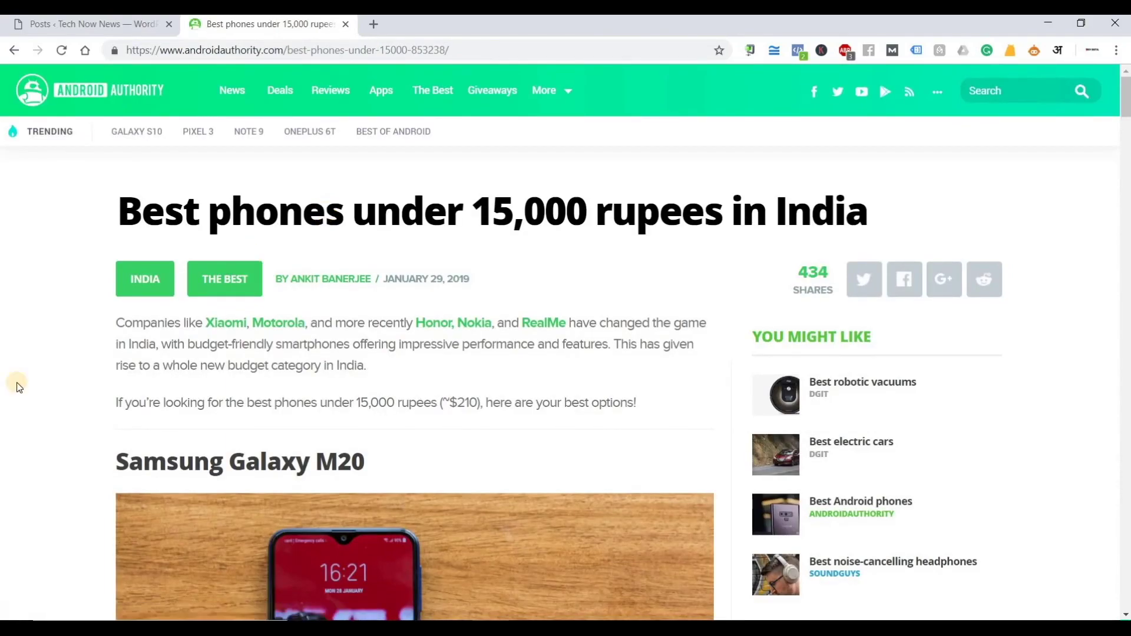
Skim the article's phone sections and specs, and highlight its headline "Best phones under 15,000 rupees in India".
scroll(25, 438, "down", 10)
scroll(28, 439, "down", 20)
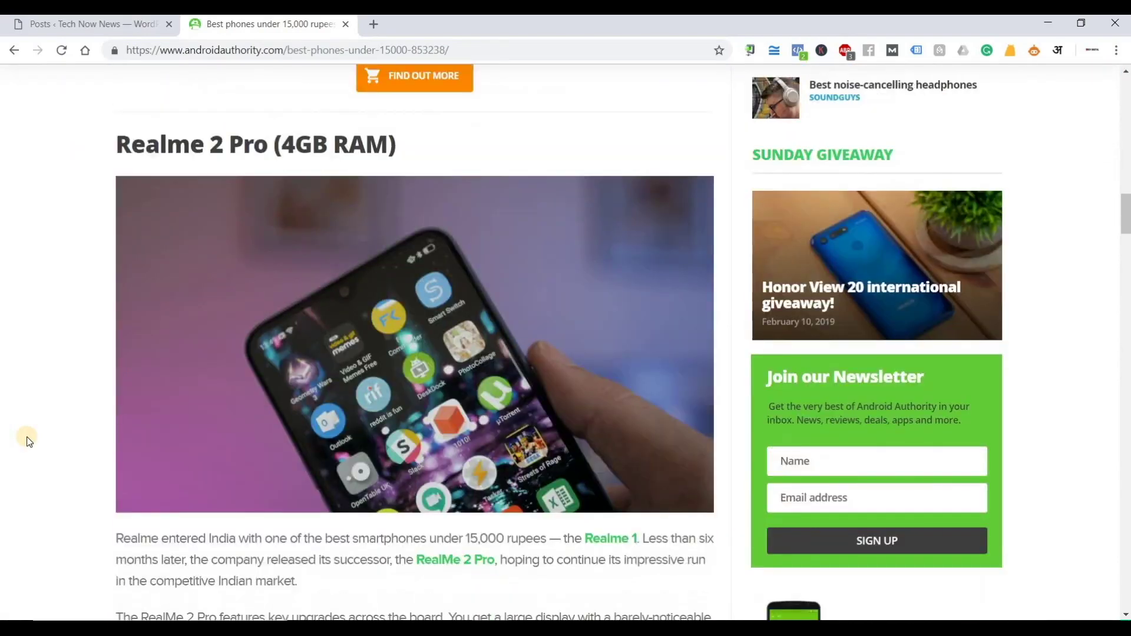
scroll(28, 439, "down", 15)
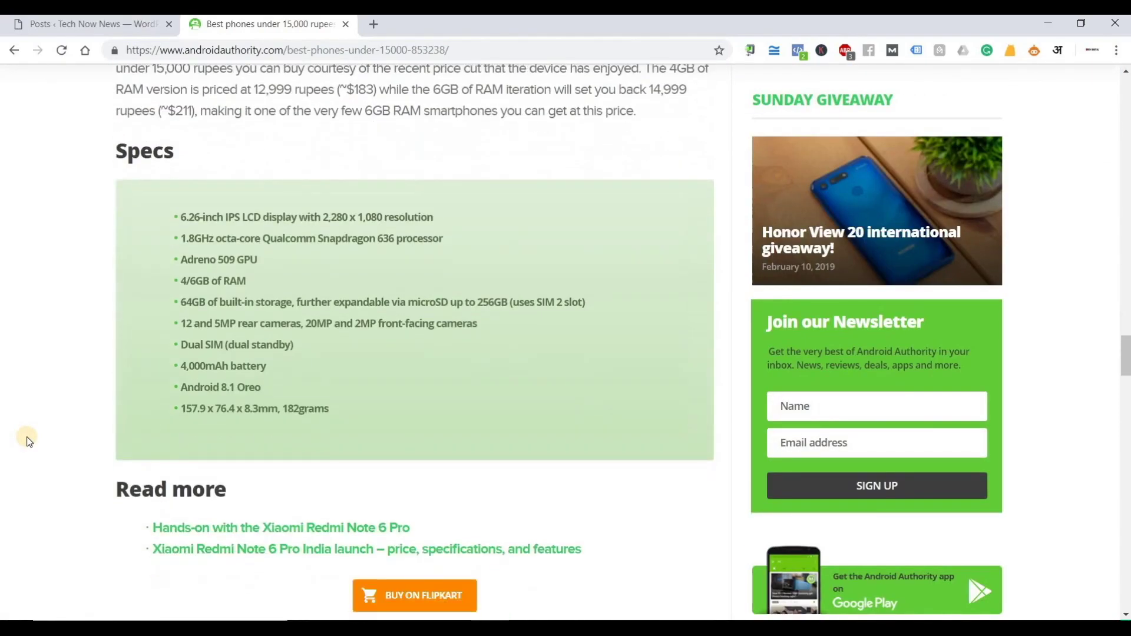
scroll(27, 439, "up", 15)
scroll(27, 438, "up", 20)
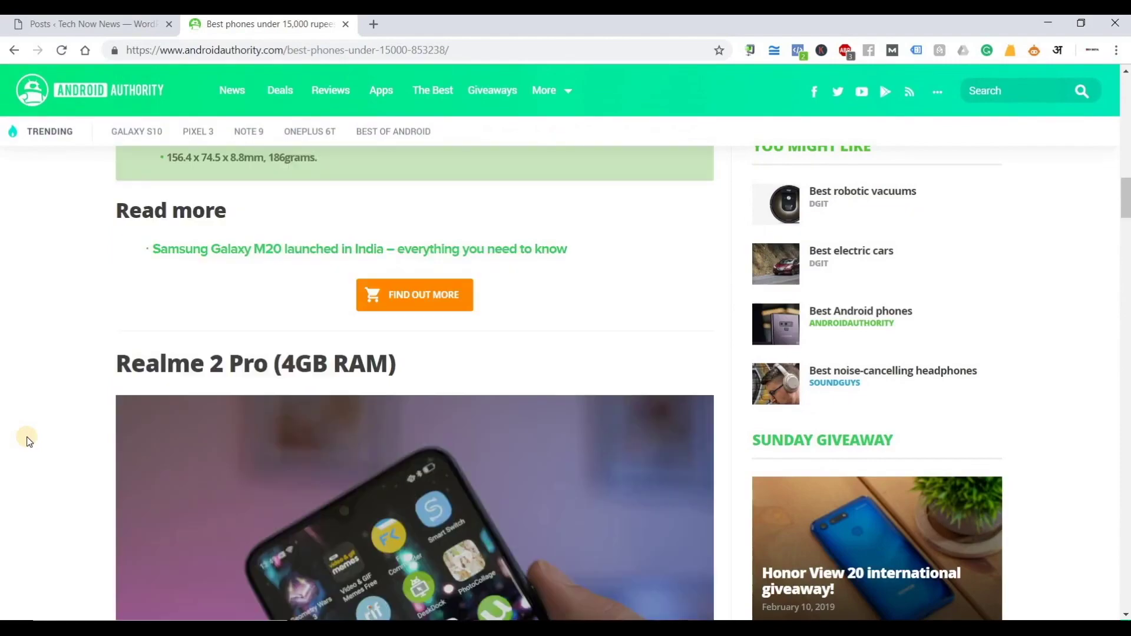
left_click_drag(80, 215, 872, 215)
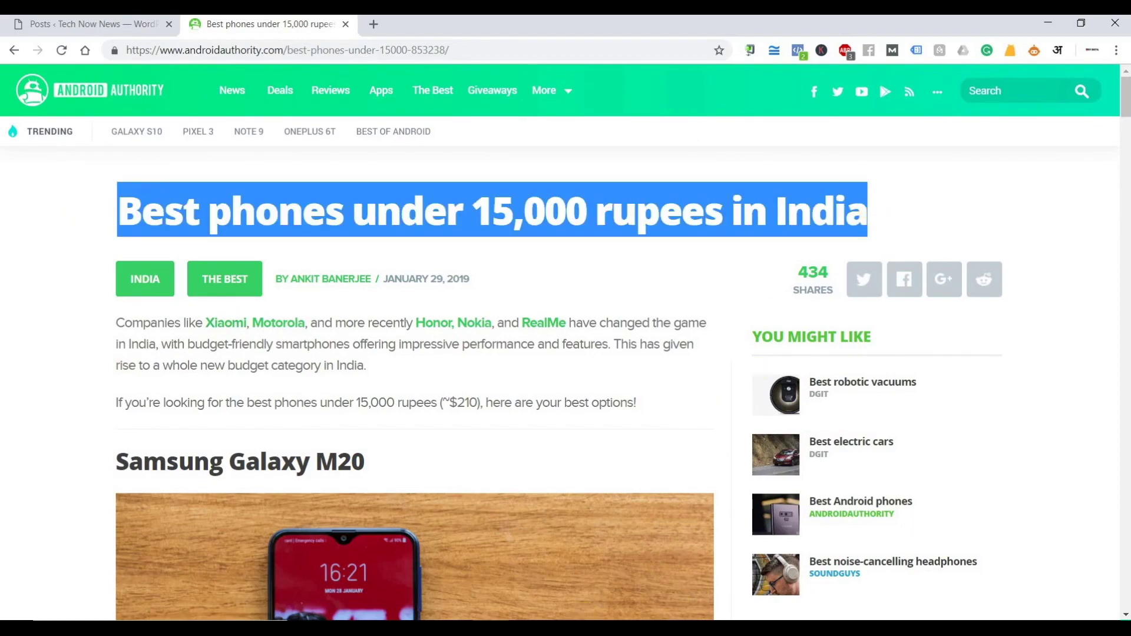
Switch to Notepad, highlight "Headline or Title" in item 3 of the notes, and return to the browser article.
left_click(587, 615)
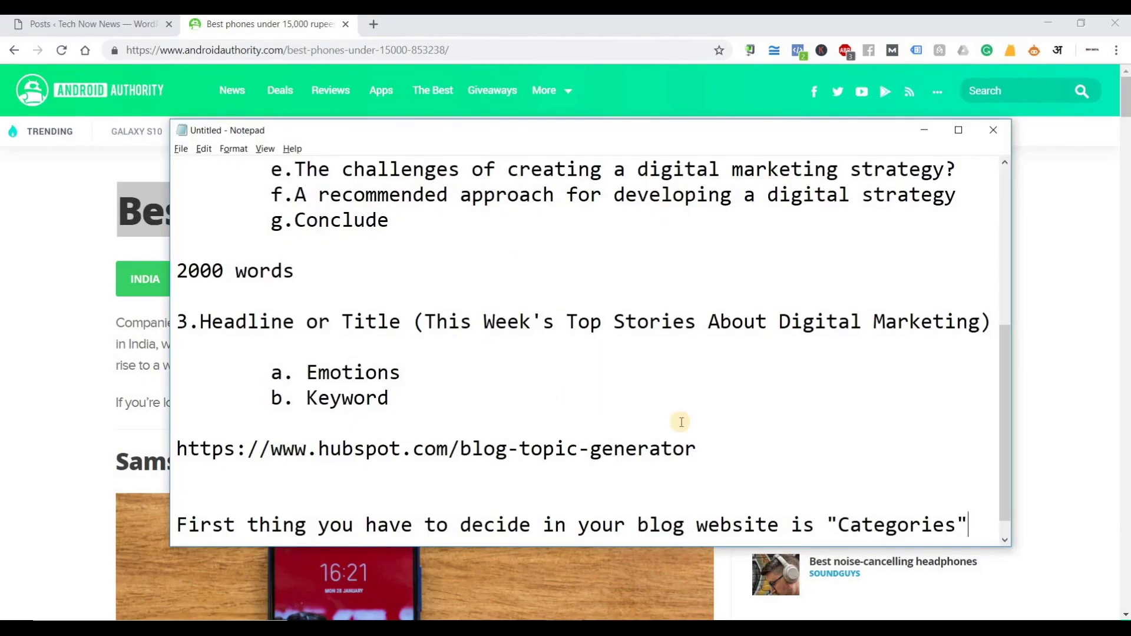
scroll(682, 422, "up", 2)
left_click(213, 472)
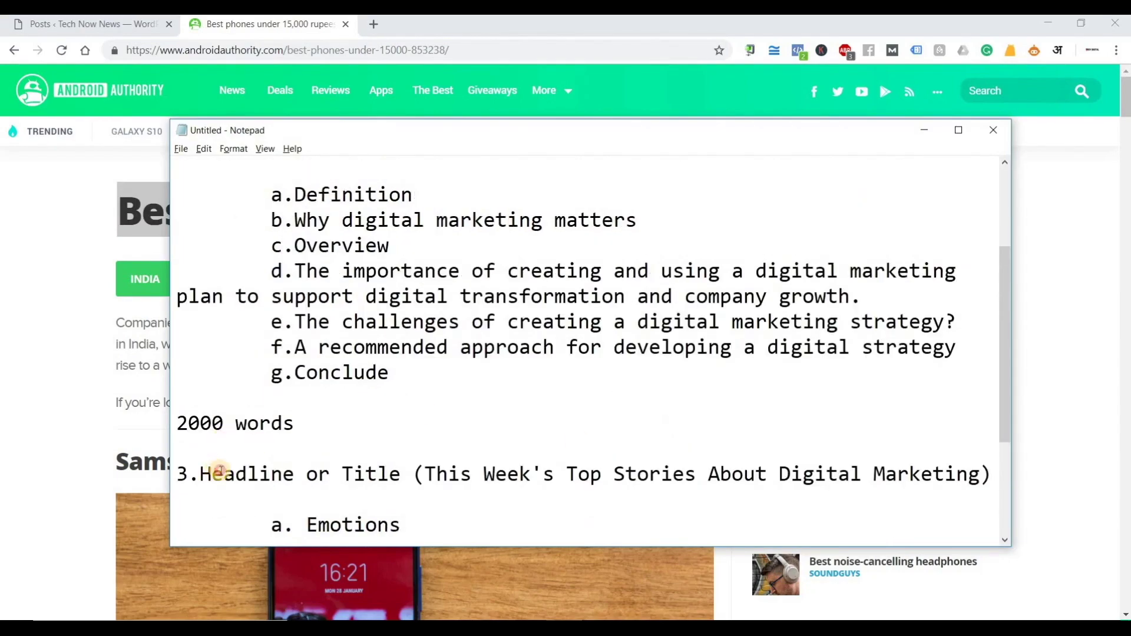
key("shift+Home")
left_click(401, 471, "shift")
left_click(50, 298)
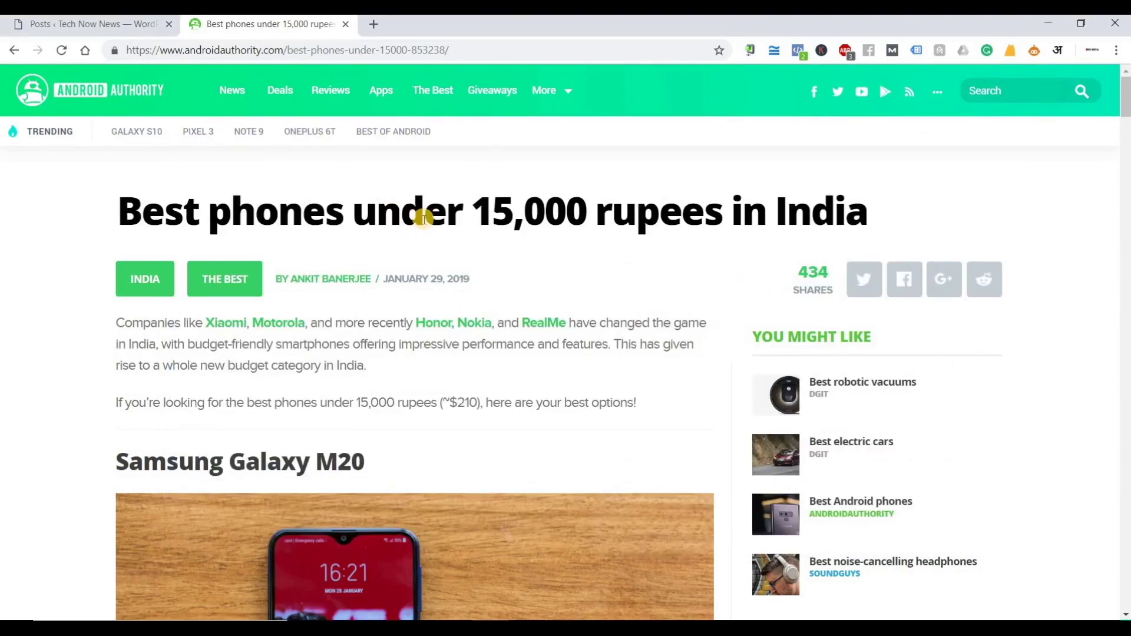
Skim the article's introduction, Samsung Galaxy M20 section and specs list, and return to the headline.
scroll(424, 219, "down", 1)
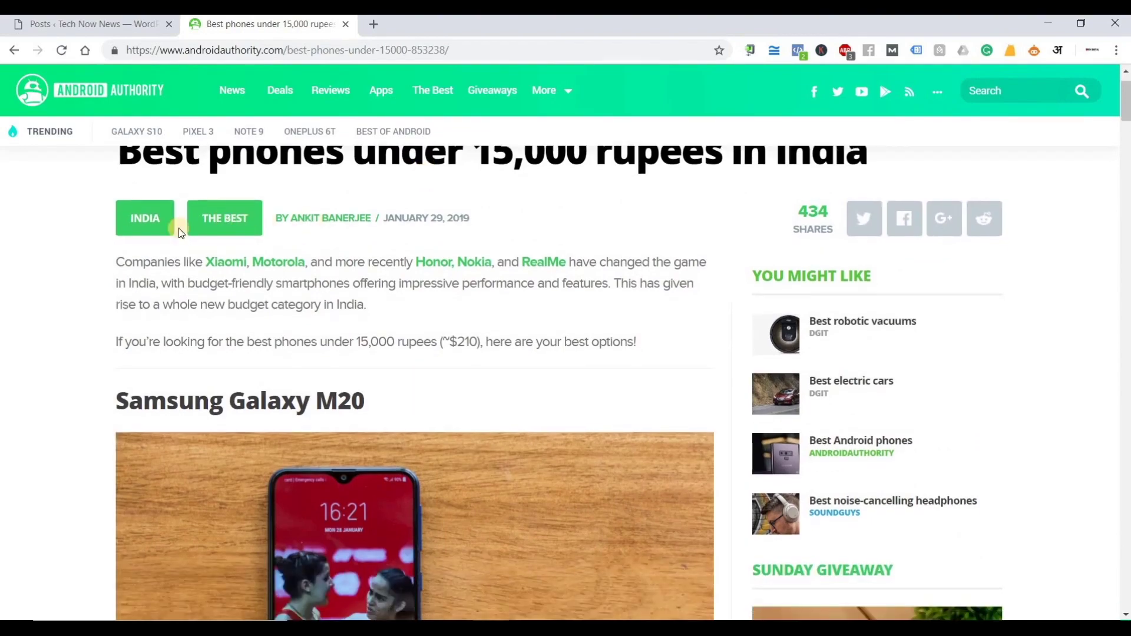
scroll(376, 390, "down", 3)
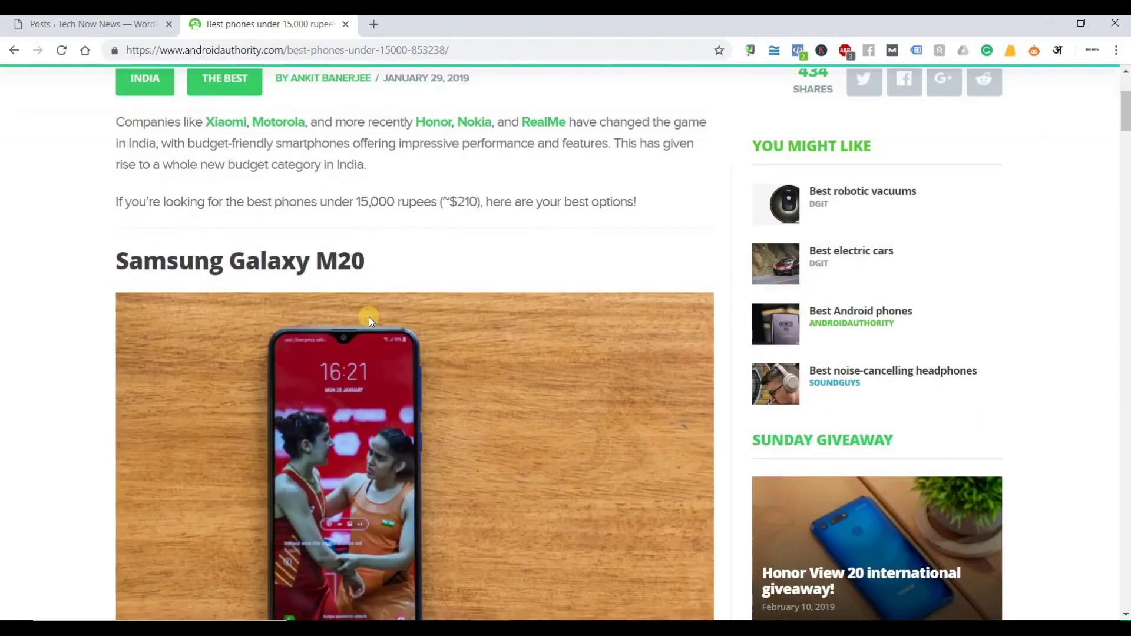
scroll(331, 404, "down", 8)
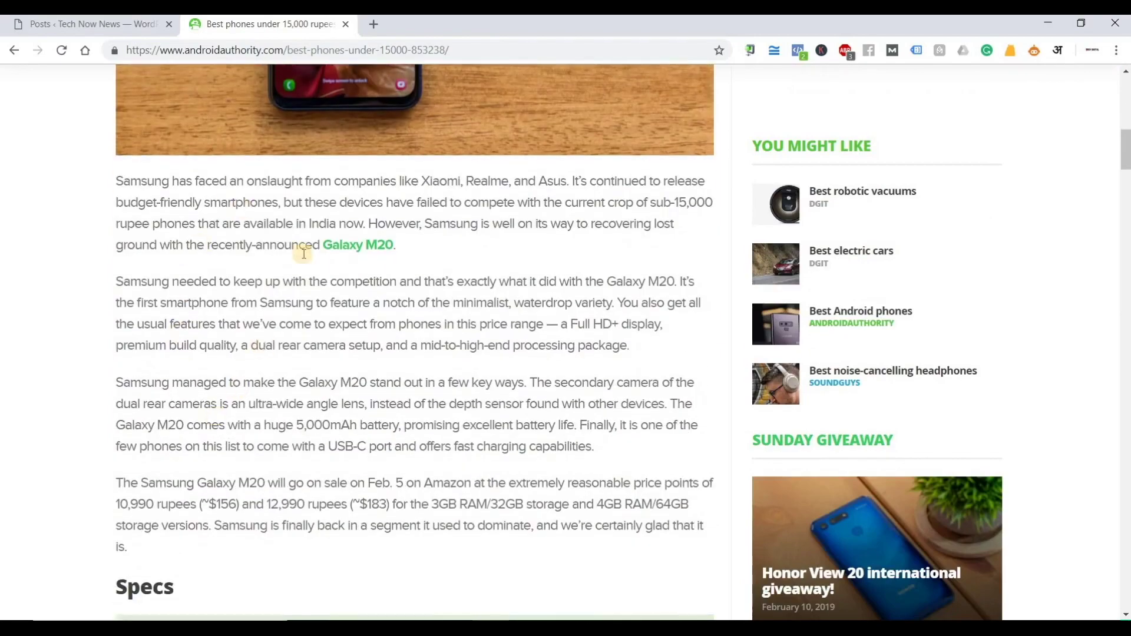
scroll(274, 342, "down", 6)
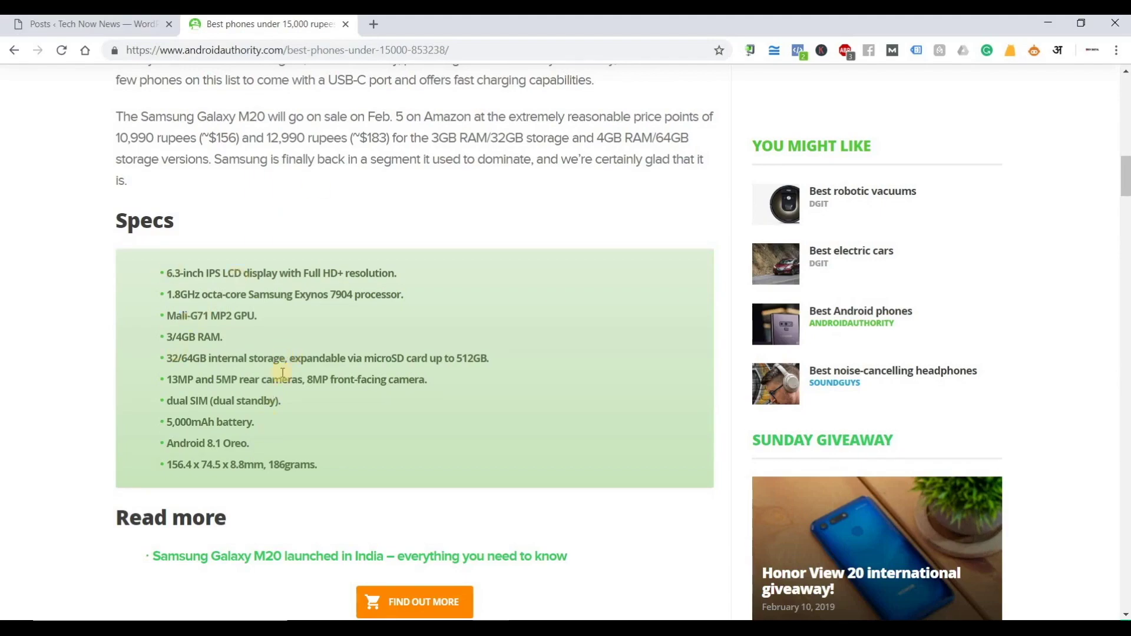
scroll(268, 307, "up", 7)
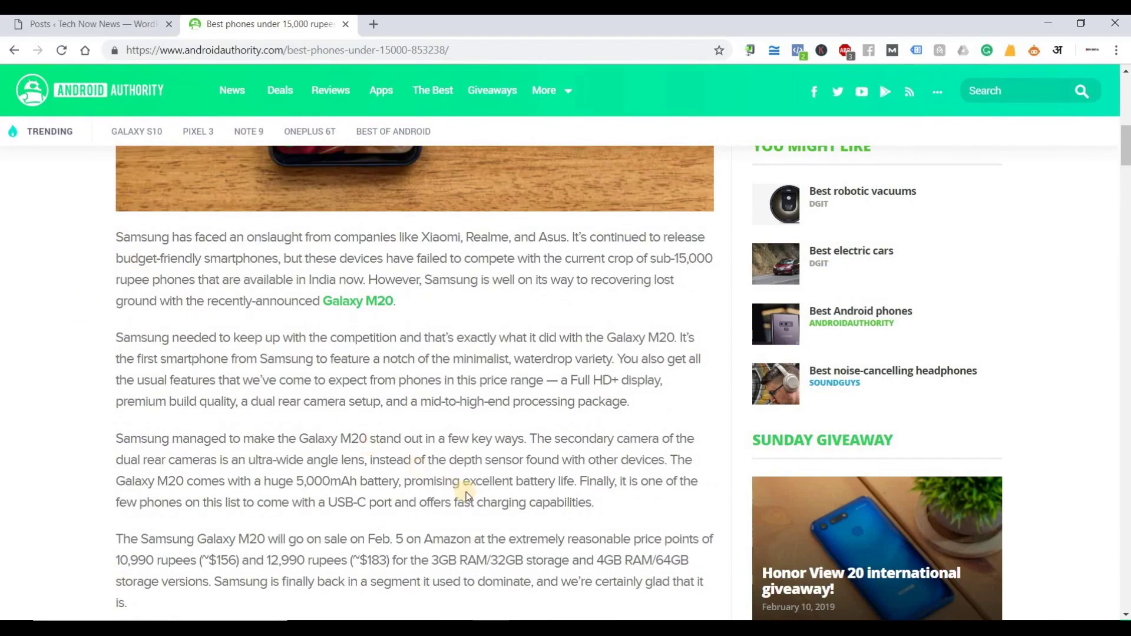
scroll(465, 493, "up", 12)
scroll(363, 455, "down", 3)
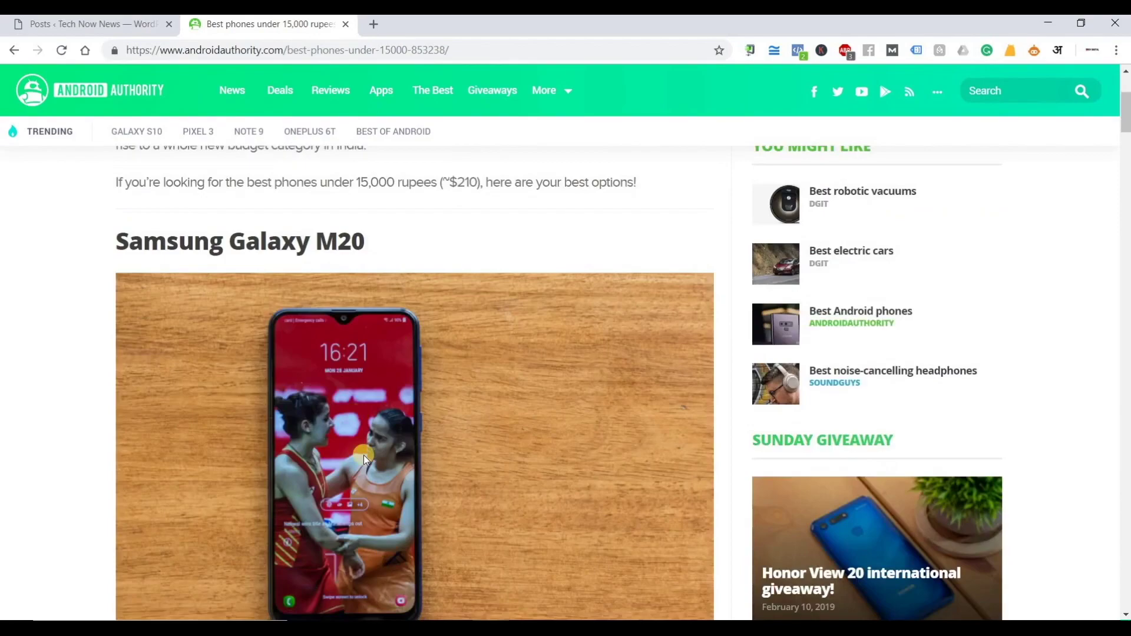
scroll(363, 455, "up", 3)
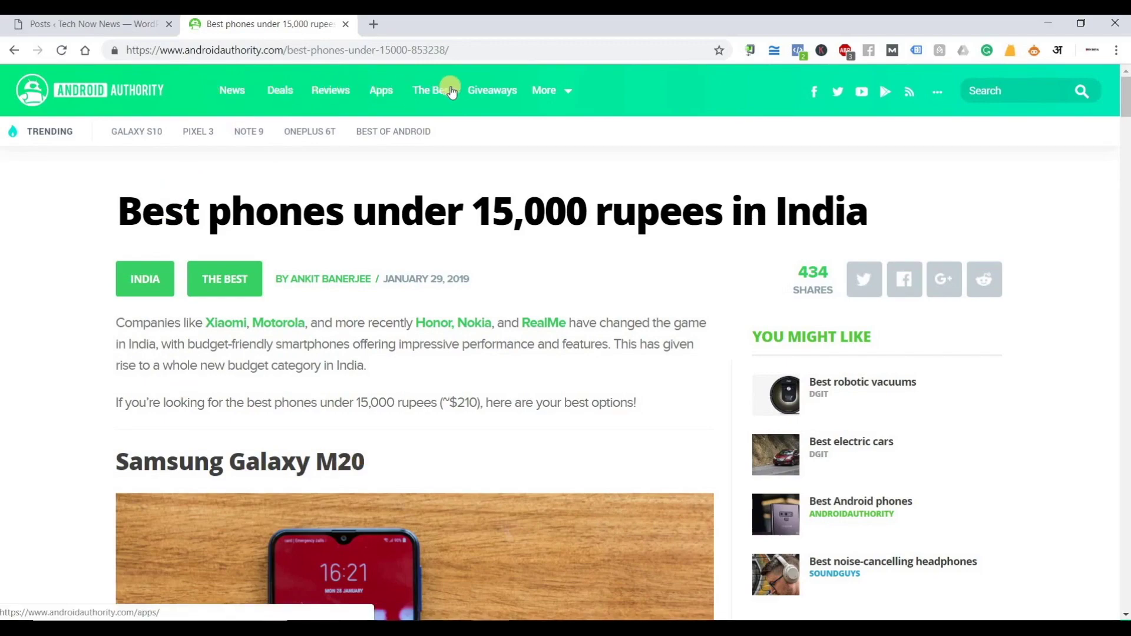
Reveal the site's additional categories under More, and skim the rest of the article through its closing links.
mouse_move(561, 95)
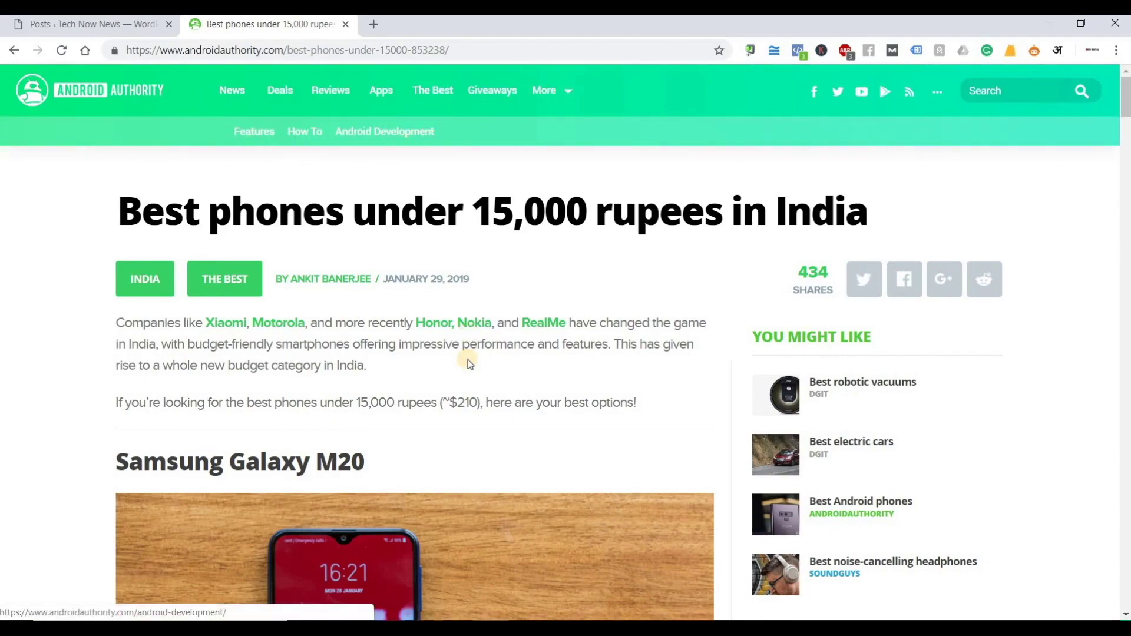
scroll(469, 364, "down", 15)
scroll(470, 363, "up", 5)
scroll(470, 363, "down", 20)
scroll(468, 360, "down", 20)
scroll(469, 364, "up", 20)
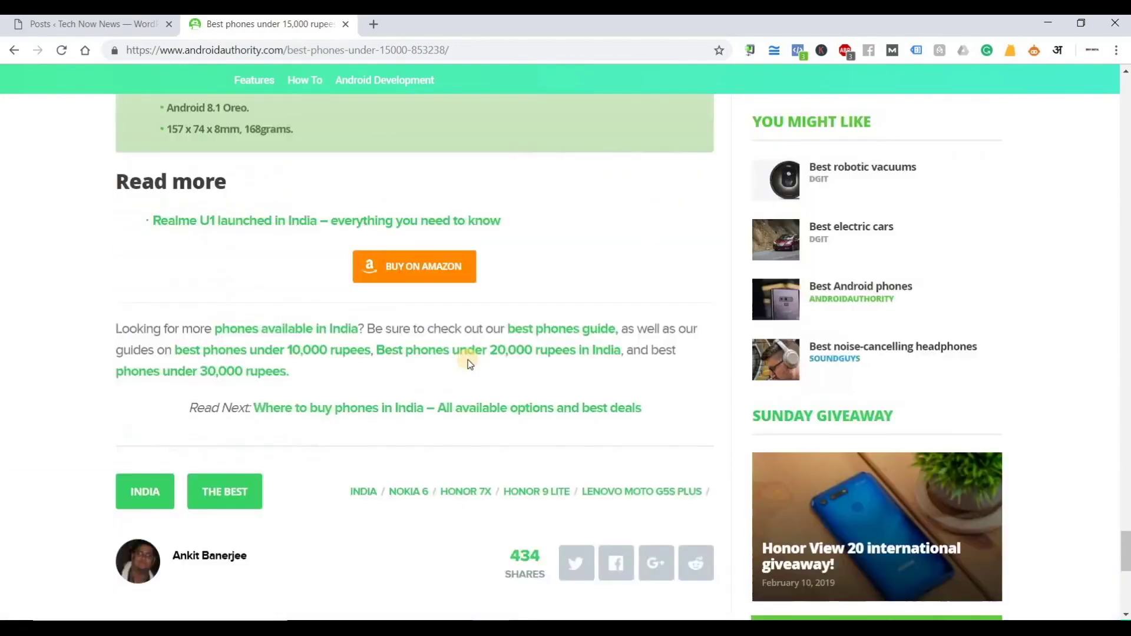
scroll(467, 359, "up", 15)
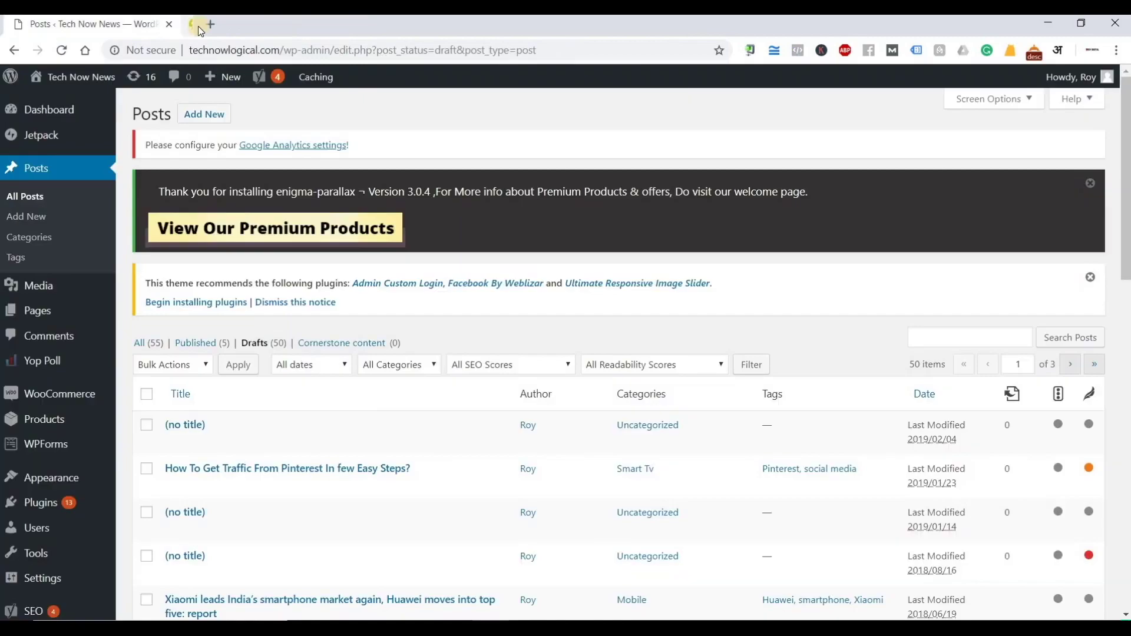
Close the Android Authority article and open digitalmarketingknowledge.com in a new browser tab.
left_click(346, 25)
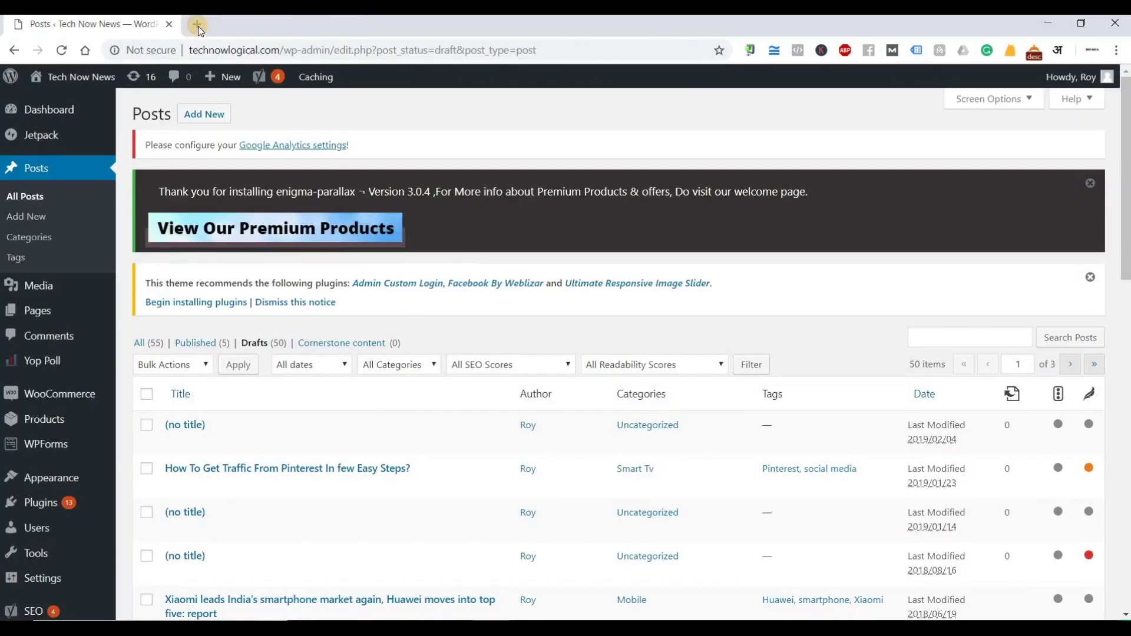
left_click(198, 26)
type("go")
key("Return")
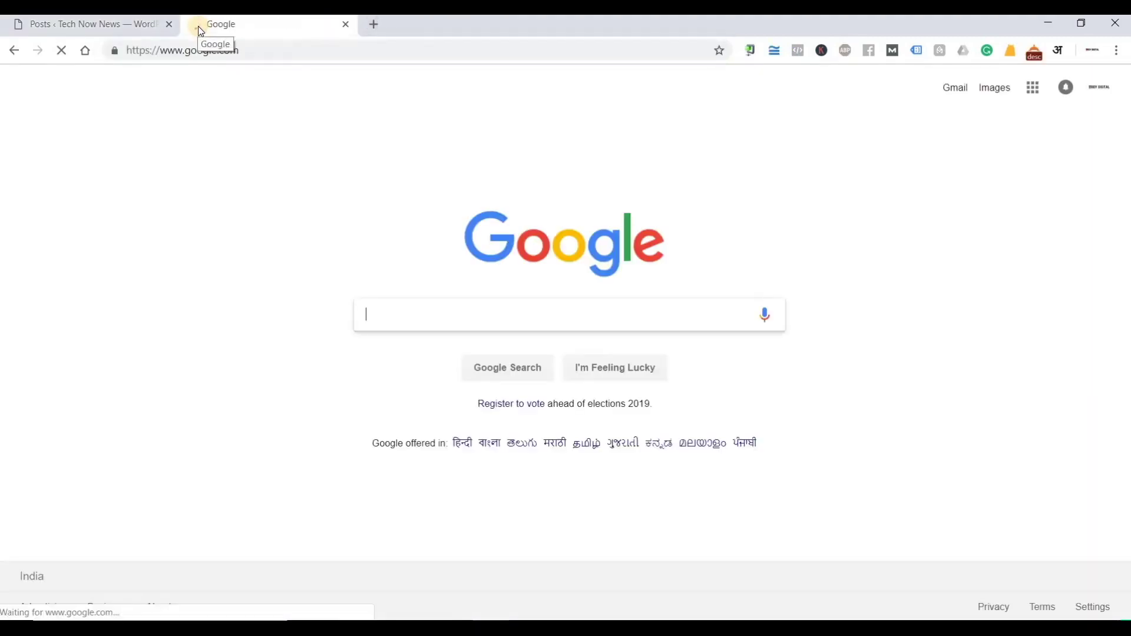
left_click(241, 51)
type("d")
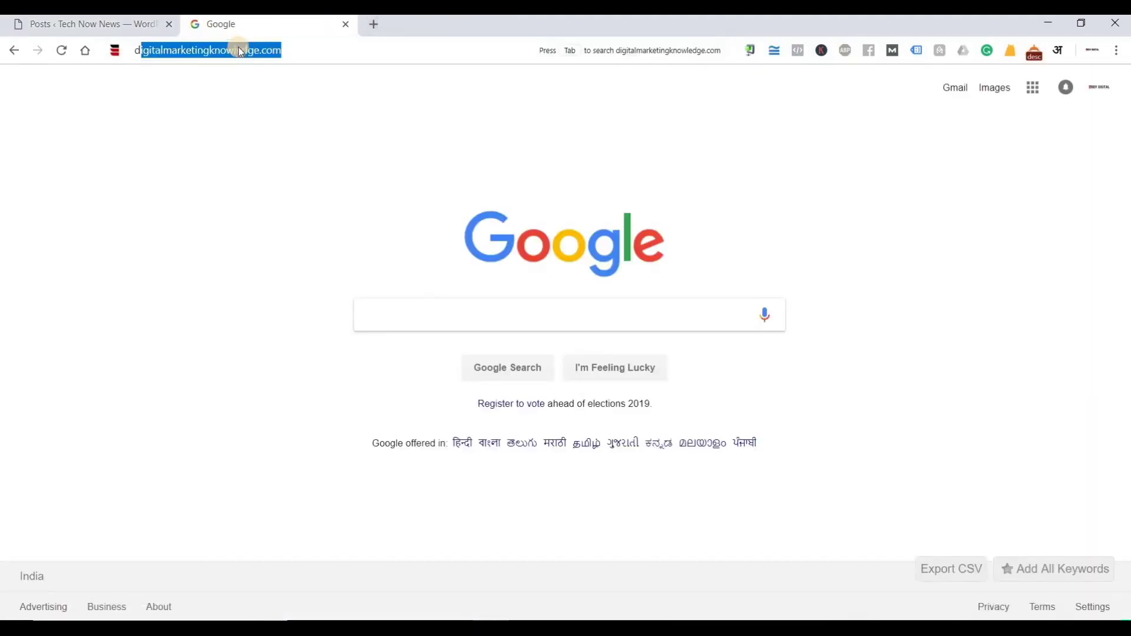
type("igi")
key("Return")
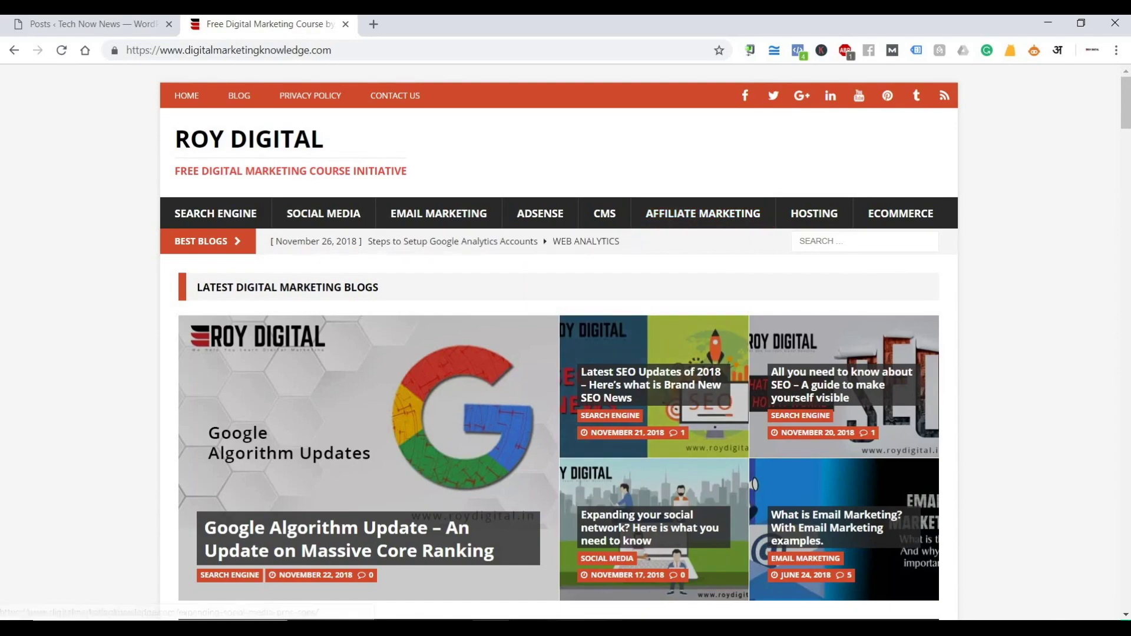
Switch to Notepad and add the heading "Tech Blogging site:" below the line about deciding "Categories".
key("alt+Tab")
left_click(509, 535)
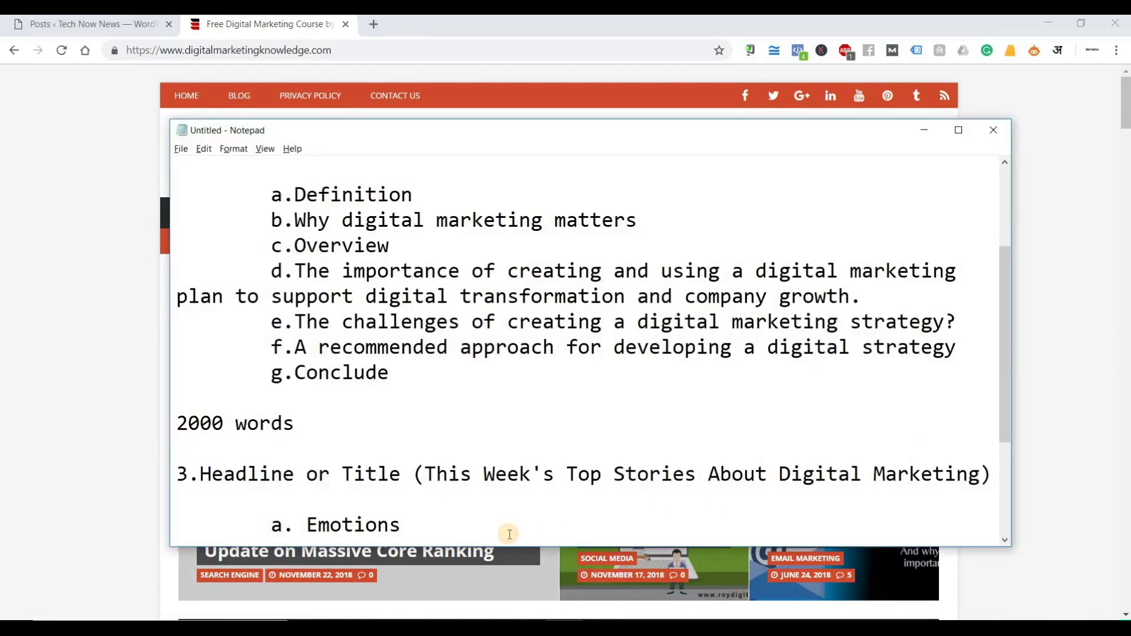
key("Down")
key("Down")
key("Down")
key("Down")
key("Down")
key("Down")
key("Down")
key("Down")
key("Down")
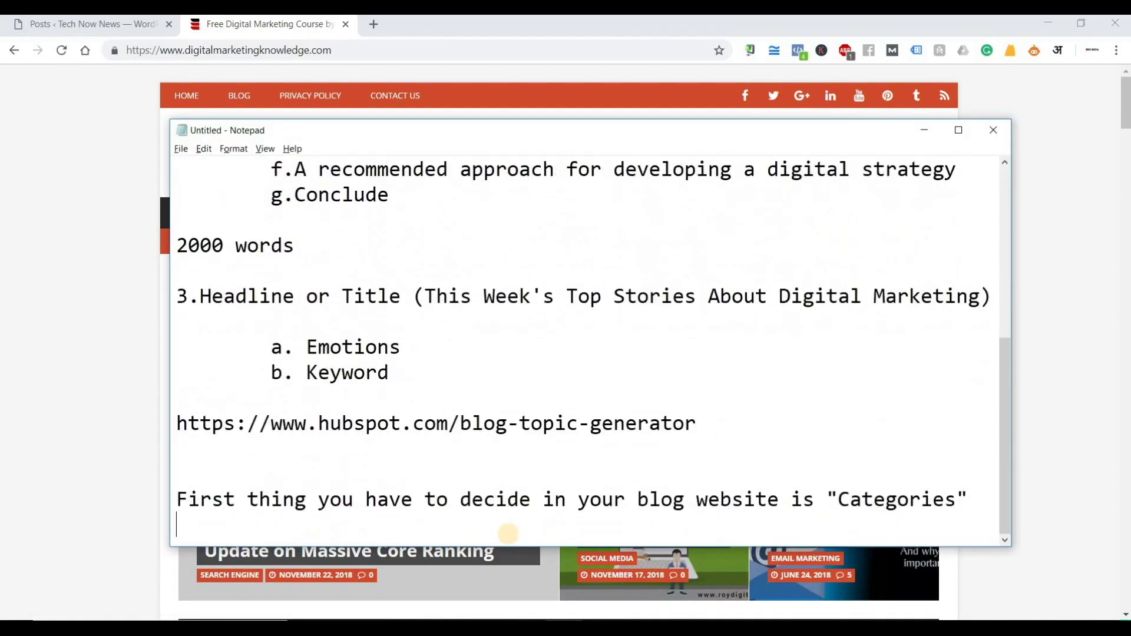
type("t")
key("BackSpace")
type("Tech ")
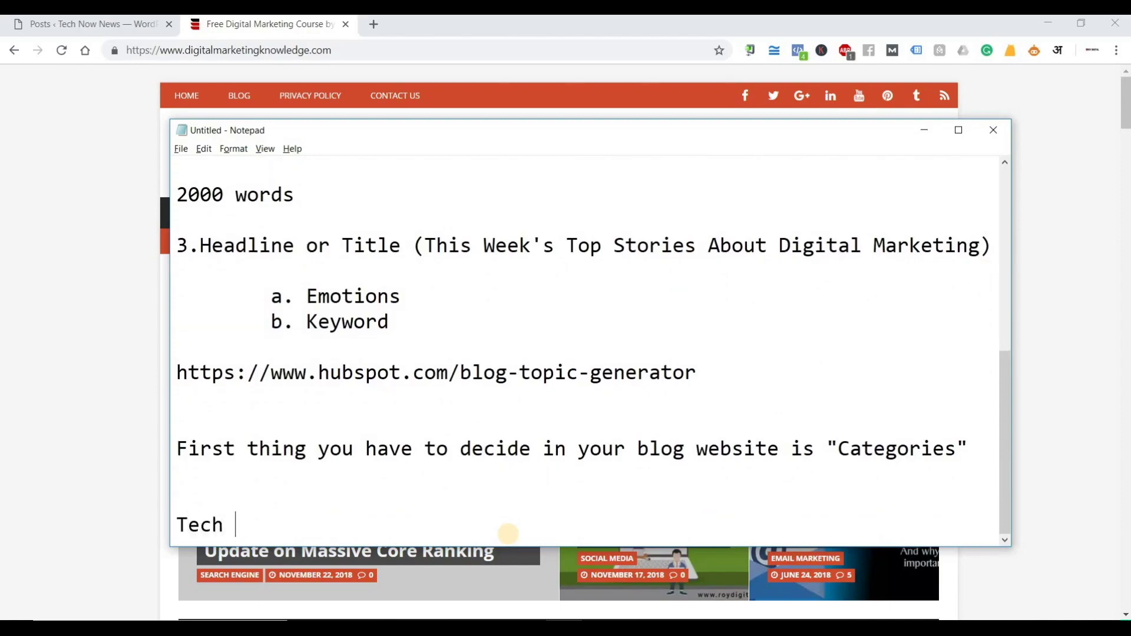
type("Blogging site")
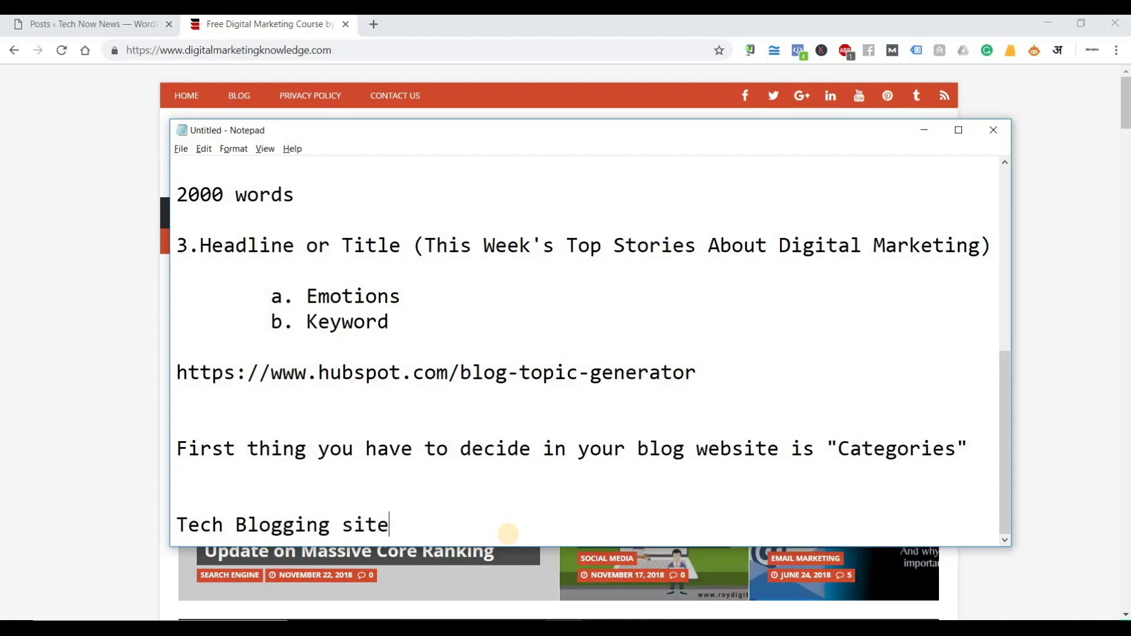
type(":")
List "1. Mobile" and "2. Smart Watches" as indented categories under the "Tech Blogging site:" heading.
key("Return")
type("1. o")
key("BackSpace")
type("Mobile")
key("Return")
type("2. Smart ")
type("Wathe")
key("BackSpace")
key("BackSpace")
type("ches")
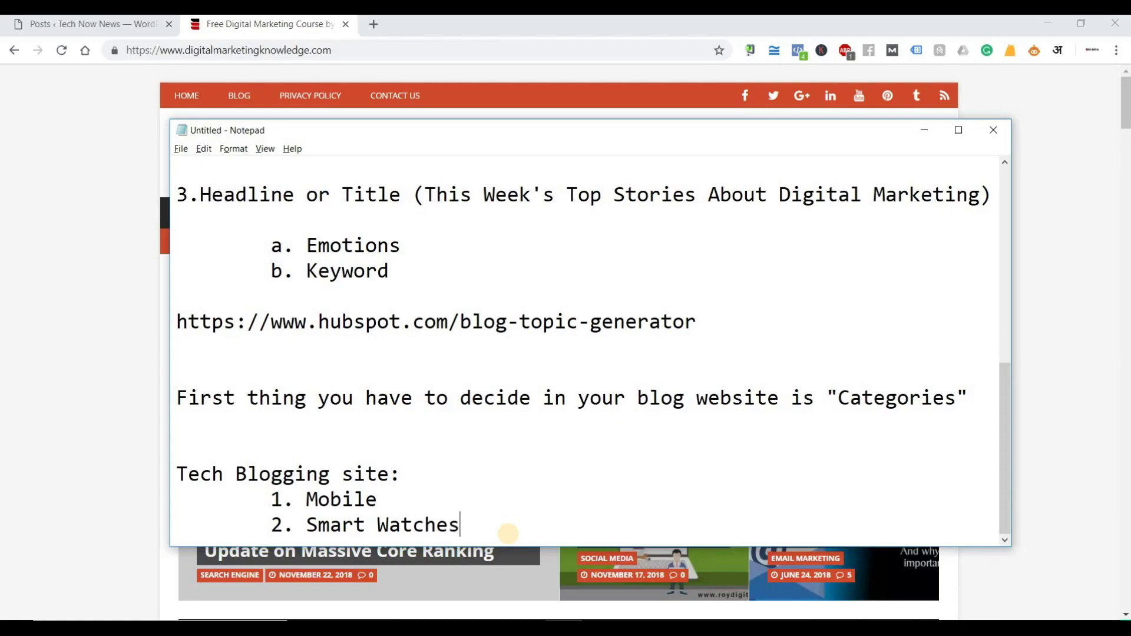
Add "3. Drones" and "4. Smart TV" to the list of tech blog categories.
key("Return")
type("3. Drom")
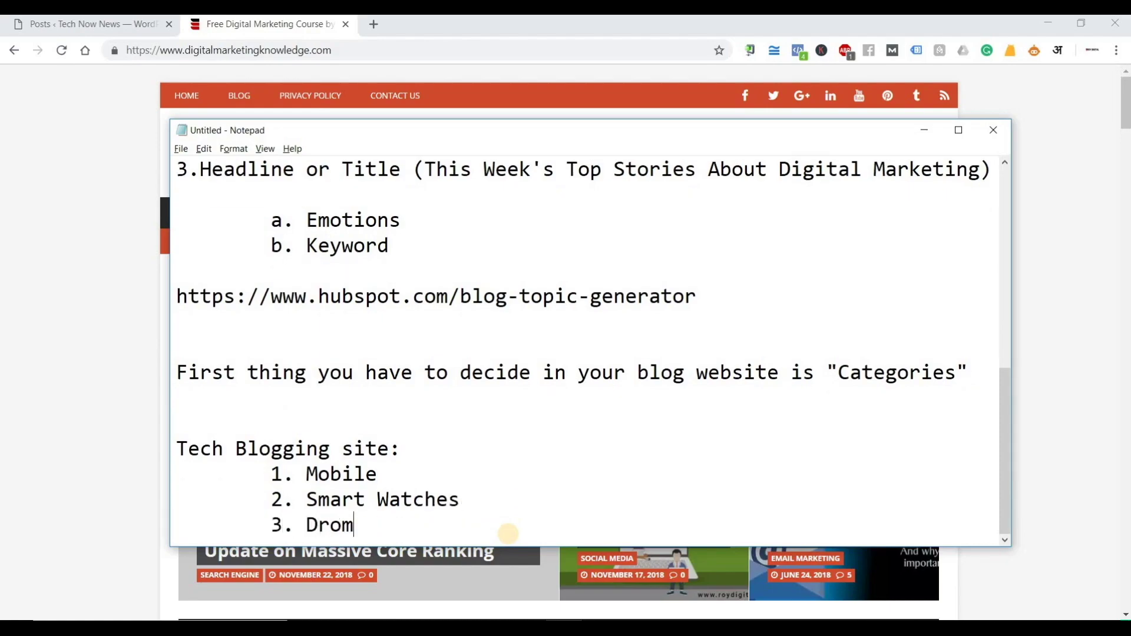
key("BackSpace")
type("nes")
key("Return")
type("4. Smar")
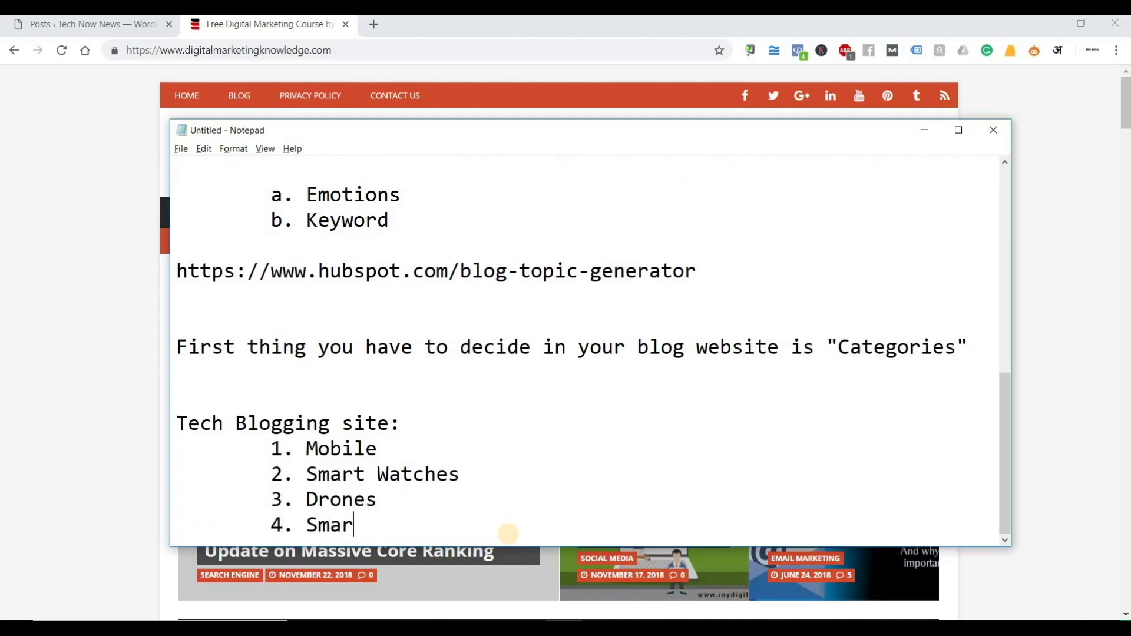
type("t TV")
key("Return")
Add "5. Action Cameras" as the fifth tech blog category.
type("5")
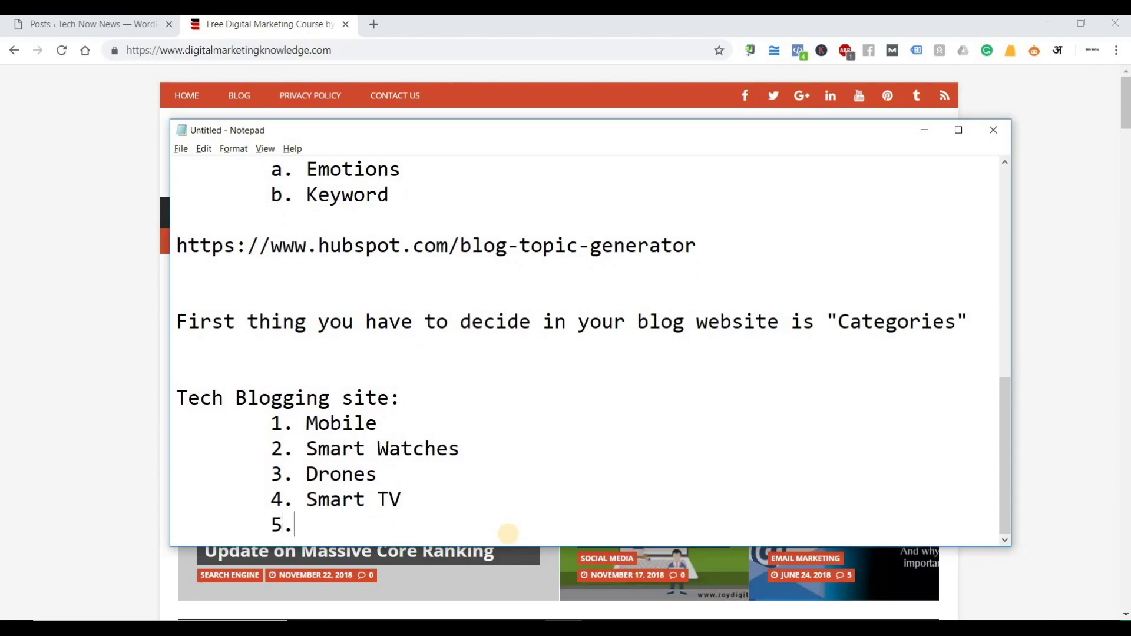
type(". Ace")
key("BackSpace")
type("tion Camer")
key("BackSpace")
type("meras")
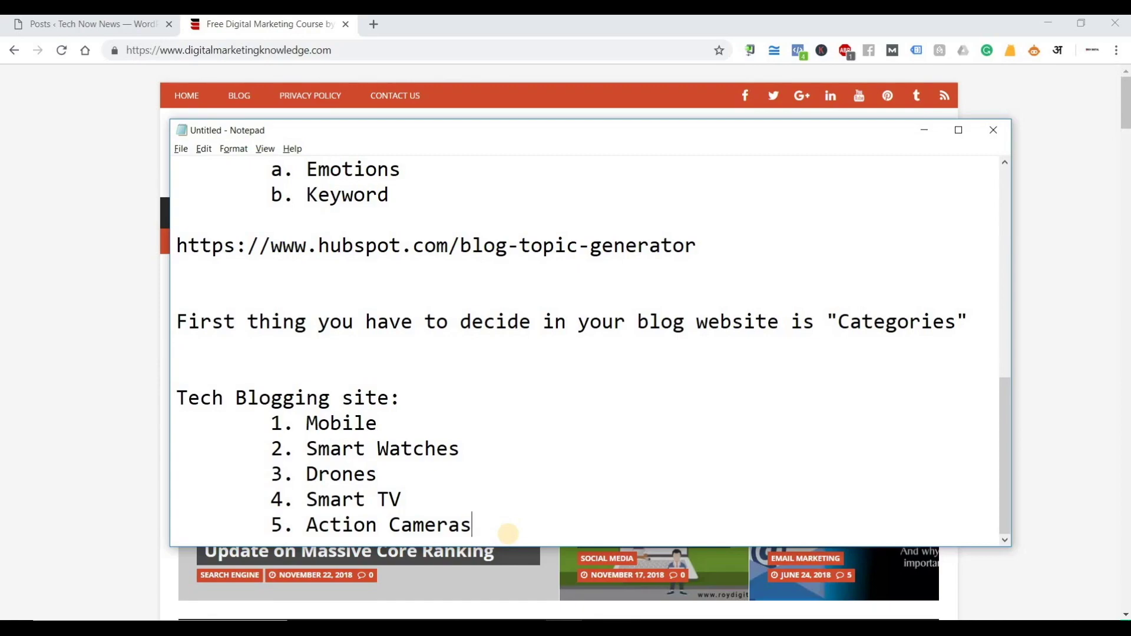
Highlight the Mobile and Smart Watches categories in the notes, and return to the browser.
double_click(346, 427)
left_click_drag(465, 452, 307, 448)
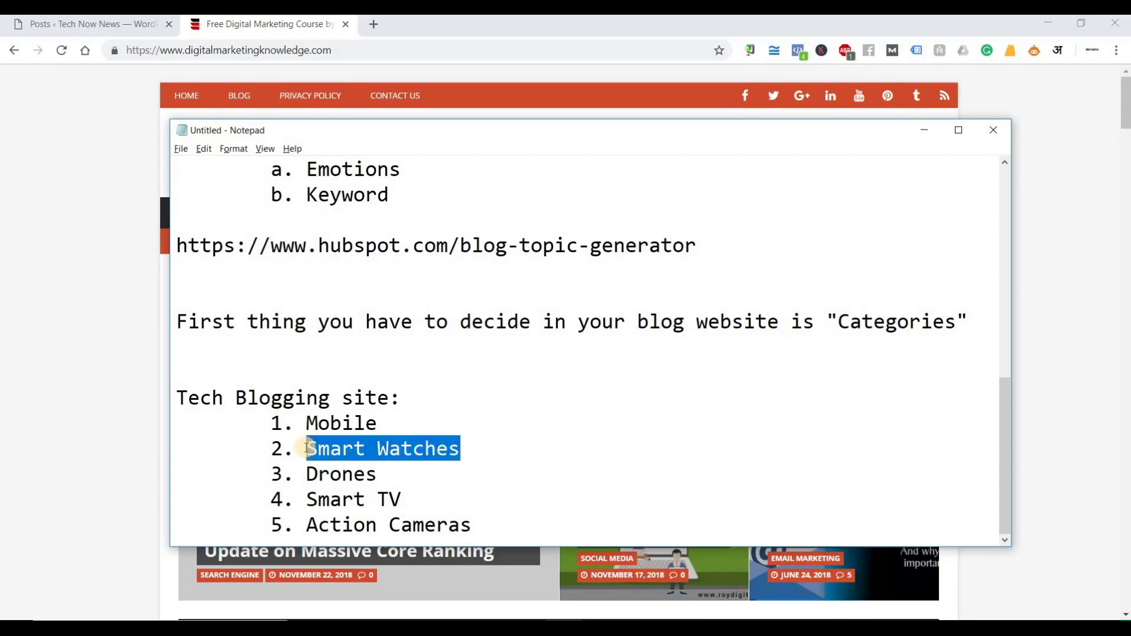
left_click(349, 480)
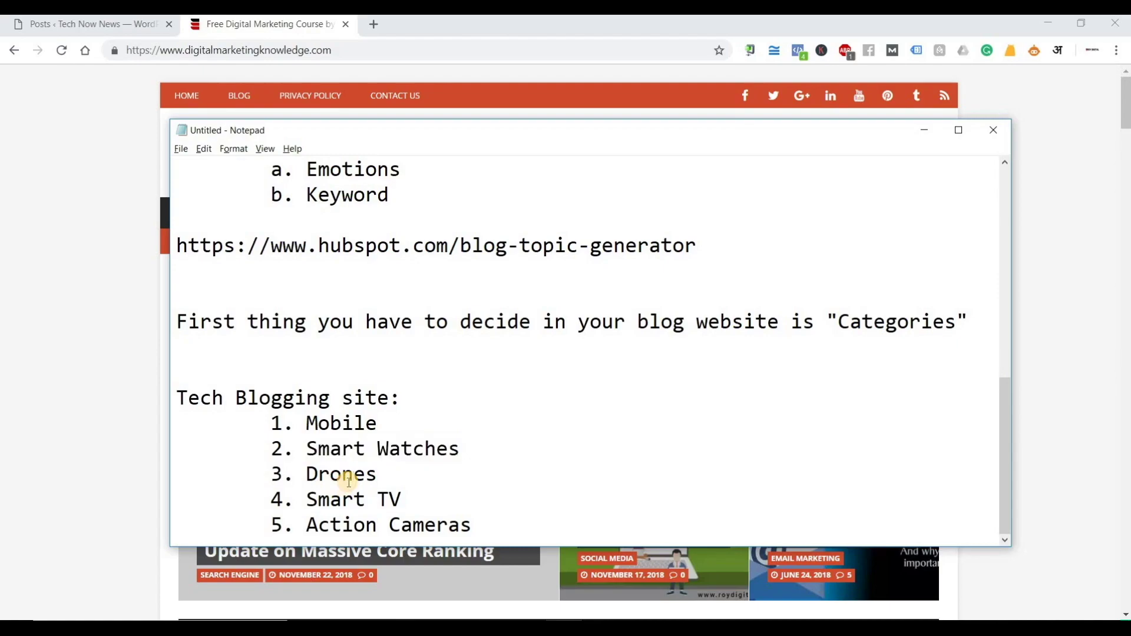
left_click(38, 434)
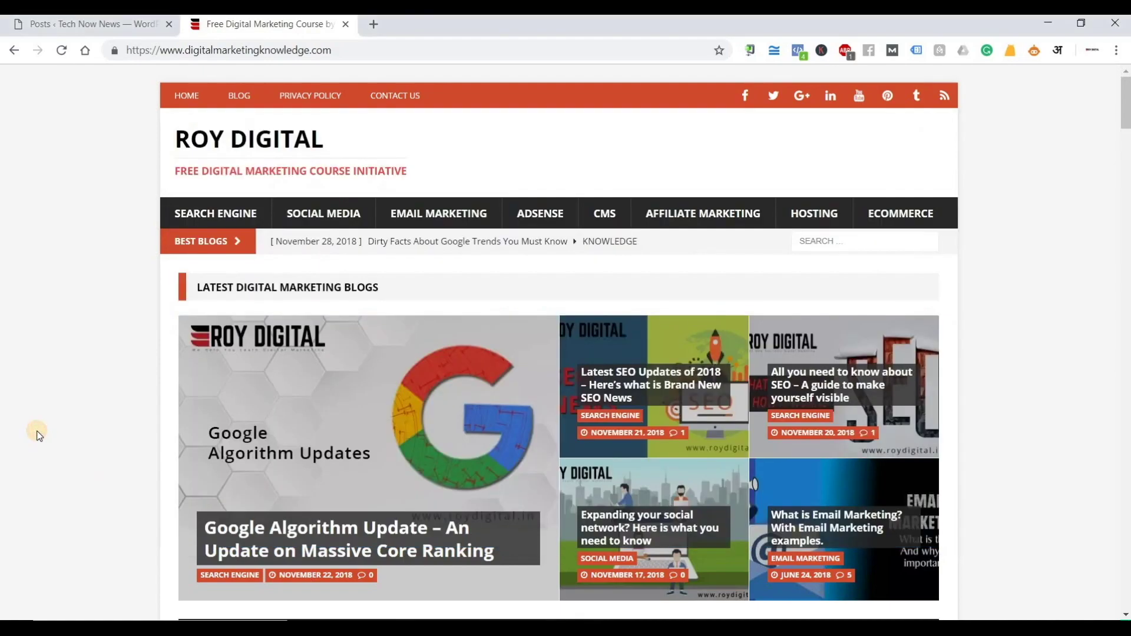
Open the website's Social Media category and skim its list of blog posts and their headlines.
scroll(325, 134, "down", 2)
left_click(325, 135)
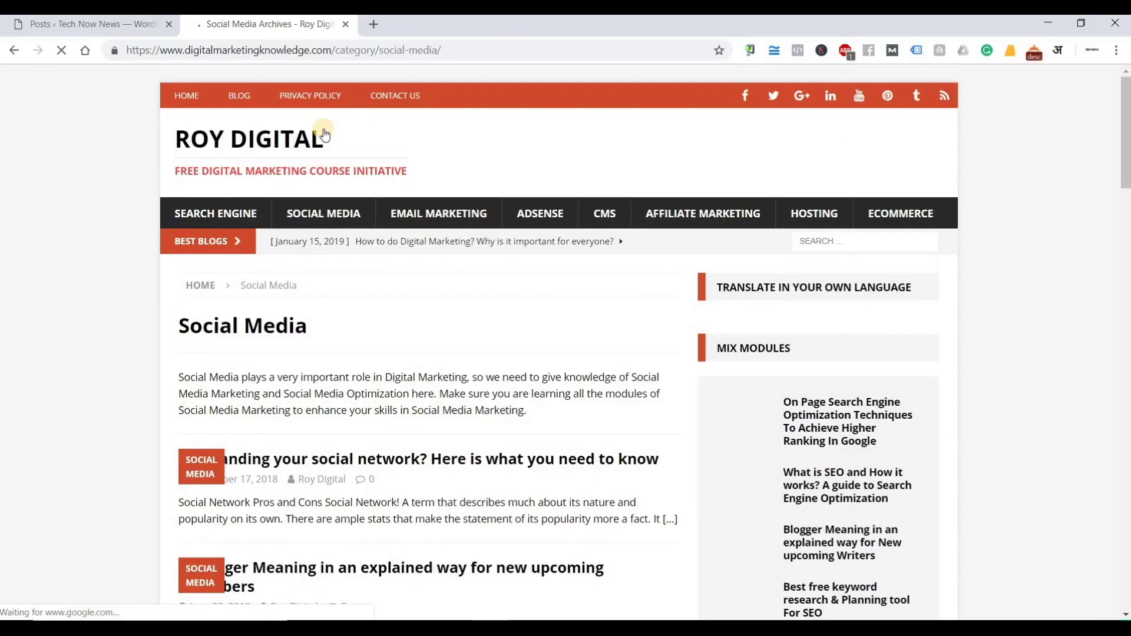
scroll(108, 361, "down", 8)
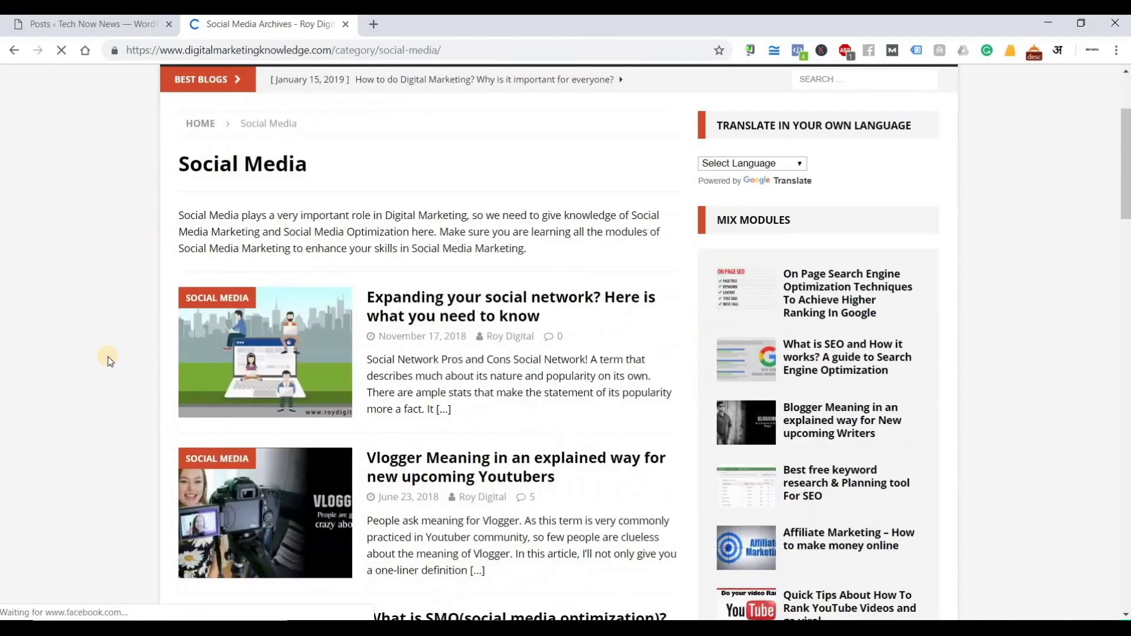
scroll(498, 153, "down", 12)
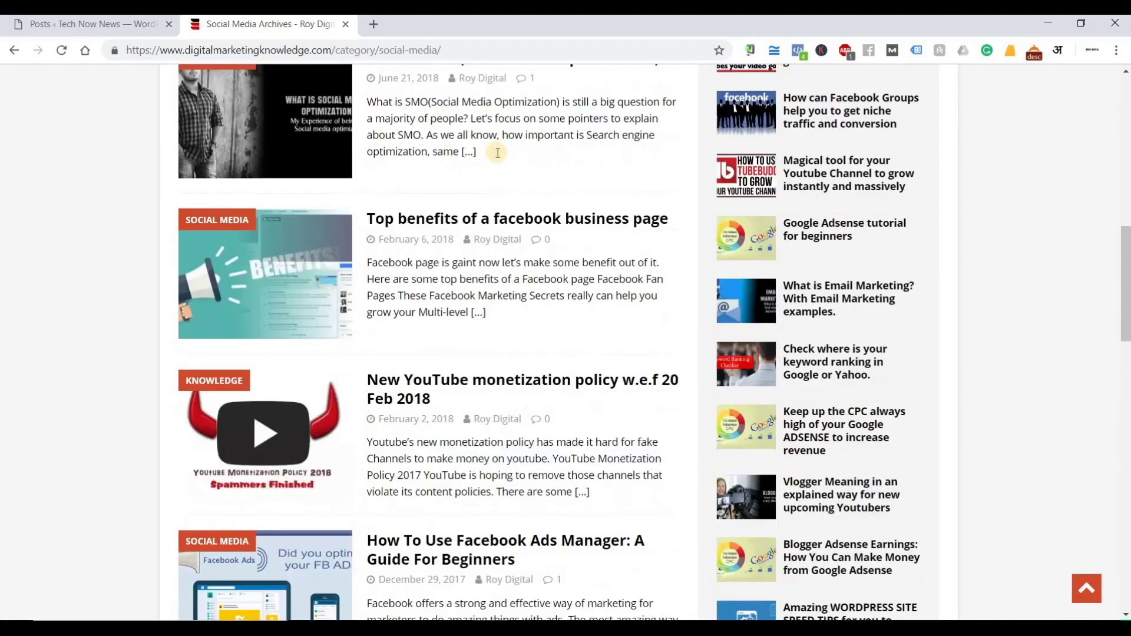
scroll(498, 153, "down", 8)
scroll(495, 152, "up", 6)
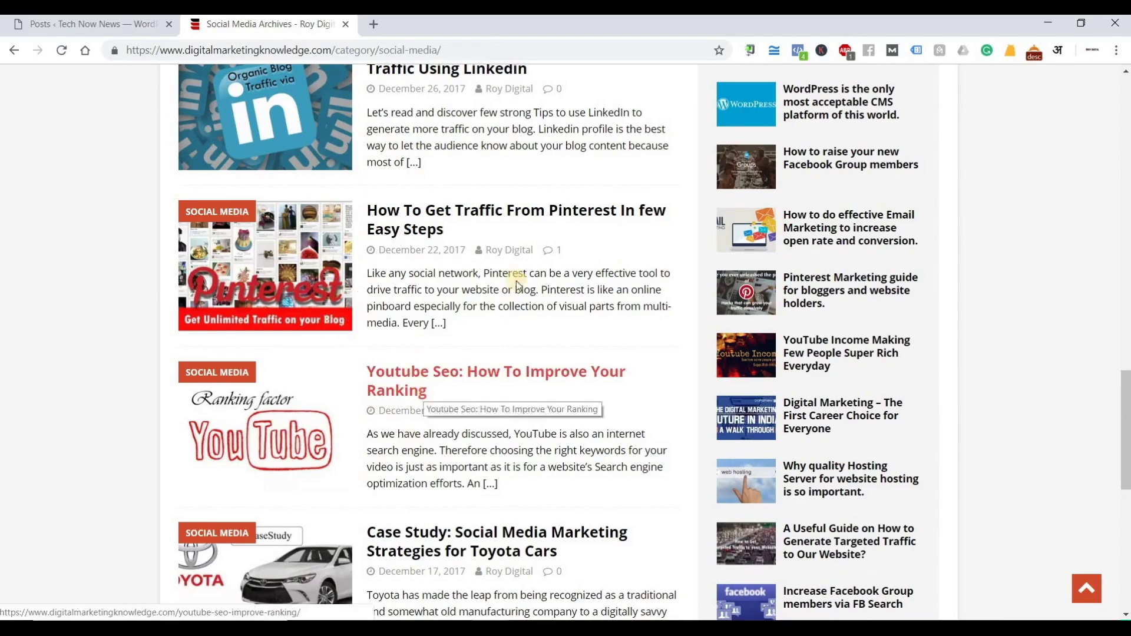
scroll(505, 299, "up", 1)
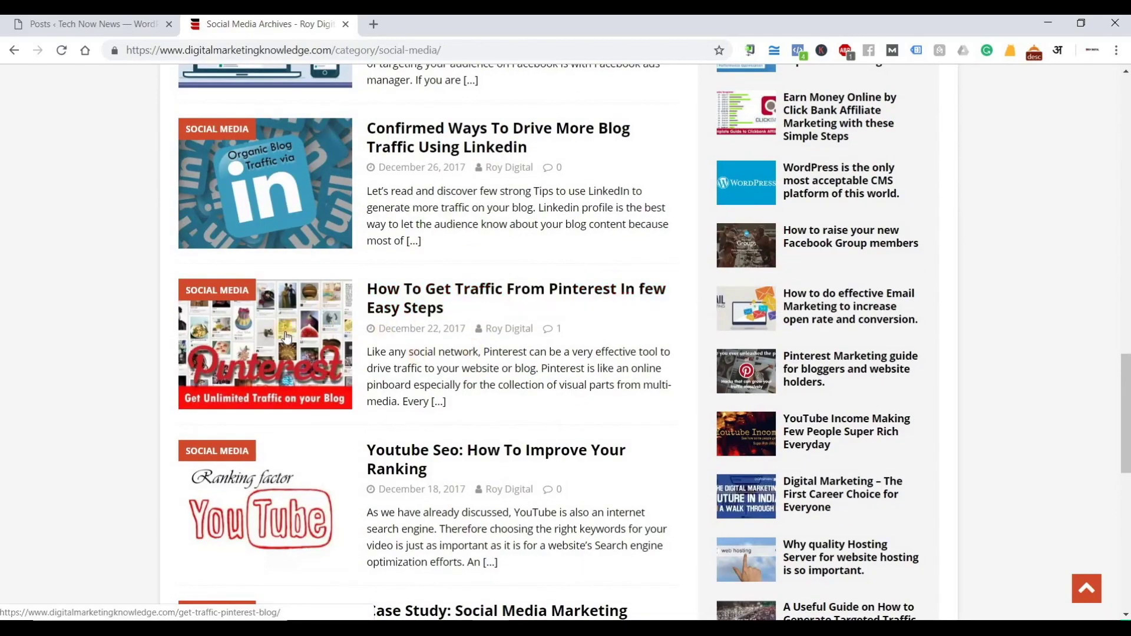
scroll(317, 379, "up", 2)
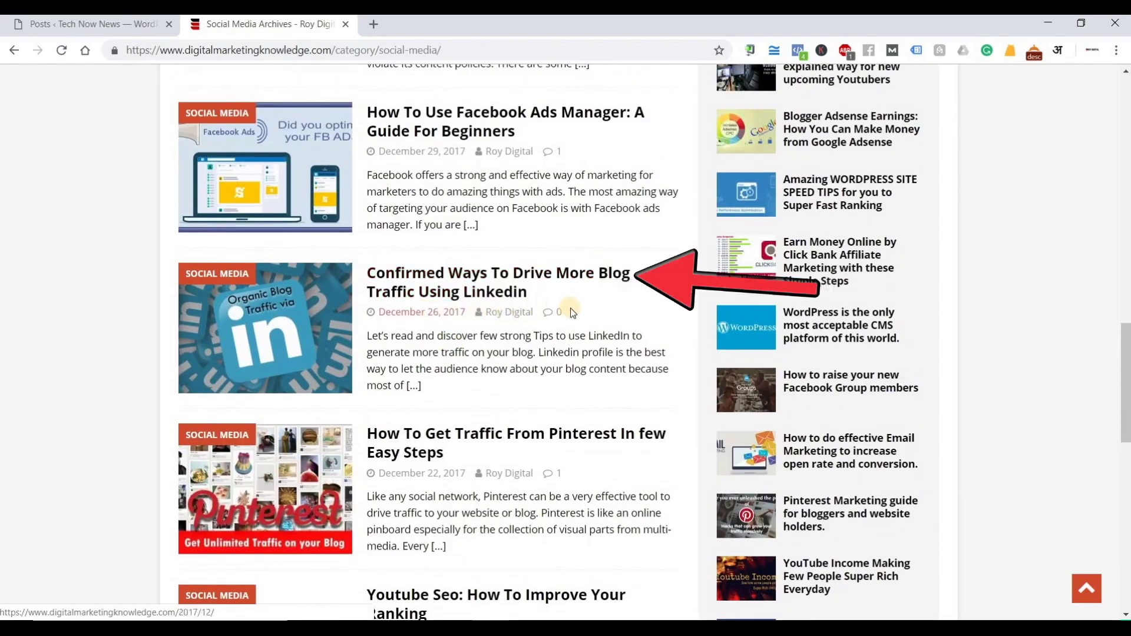
scroll(397, 301, "up", 1)
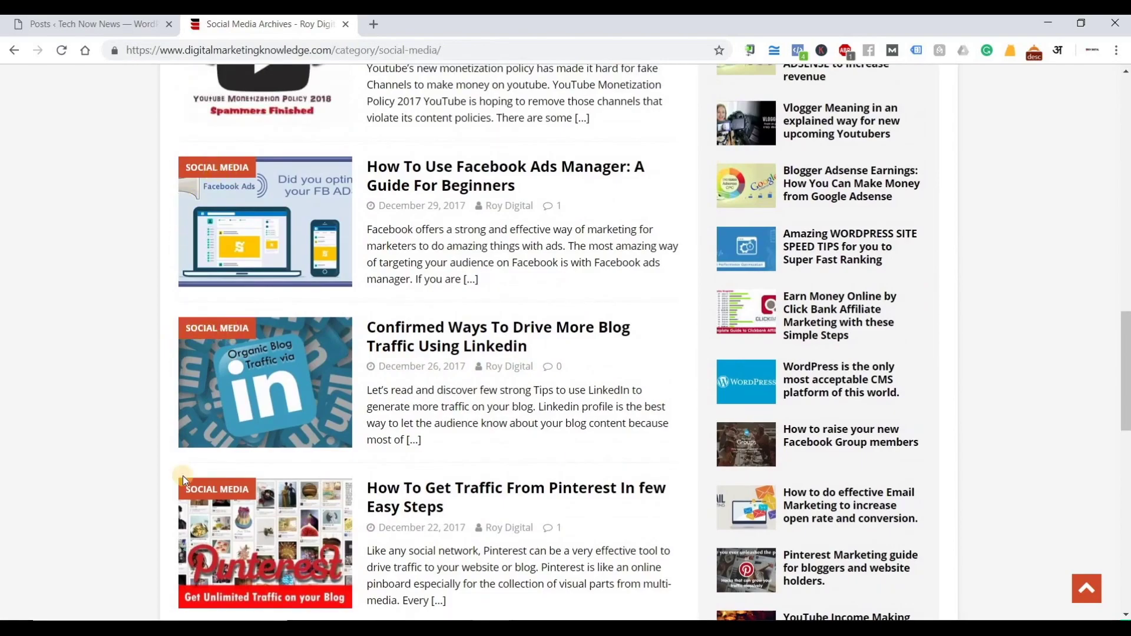
Open the website's Search Engine category and skim its list of blog posts and their headlines.
scroll(285, 271, "up", 15)
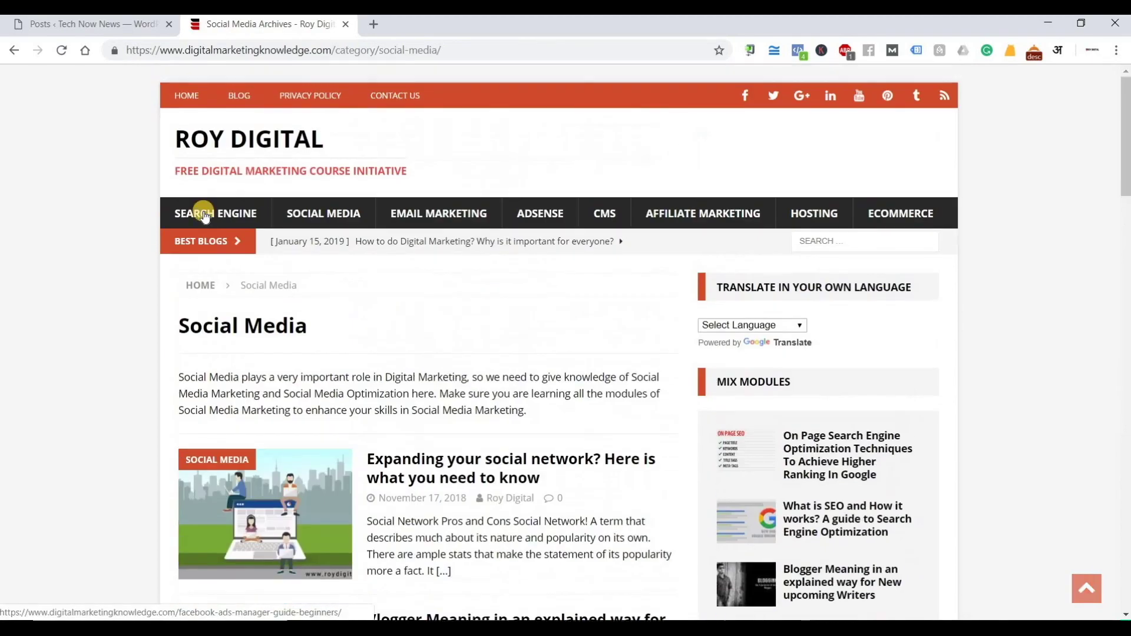
left_click(221, 216)
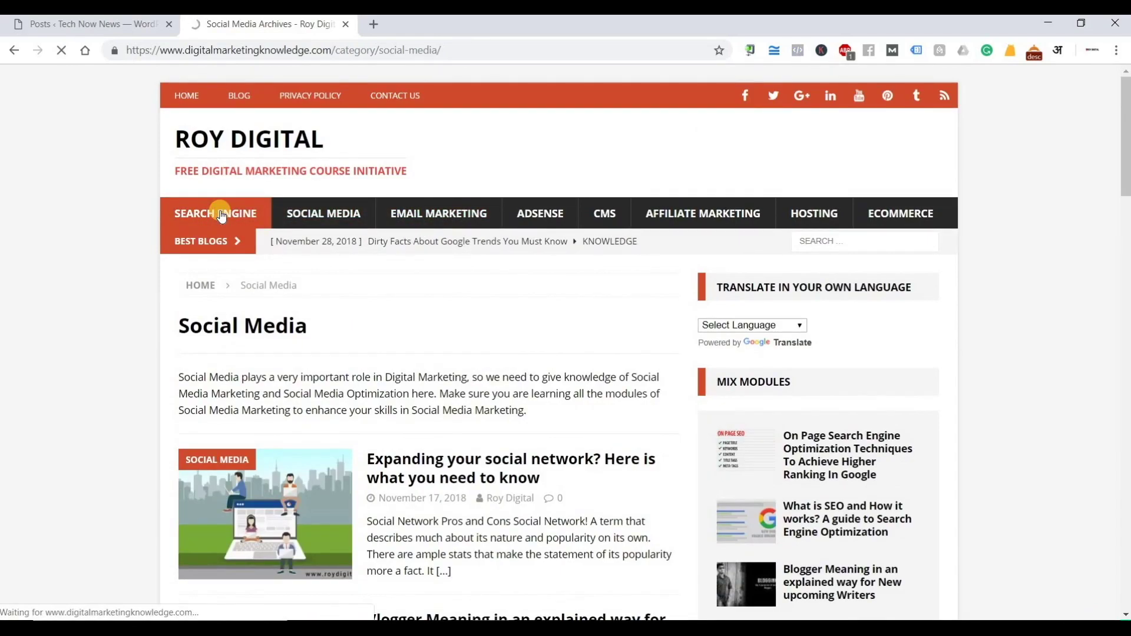
scroll(403, 444, "down", 1)
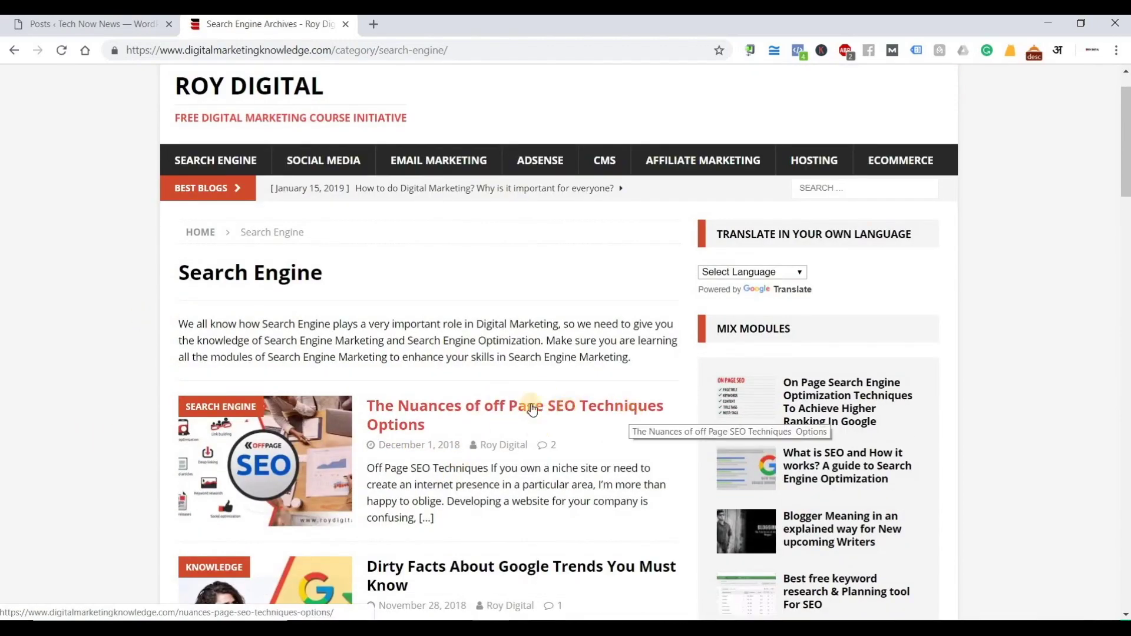
scroll(458, 350, "down", 4)
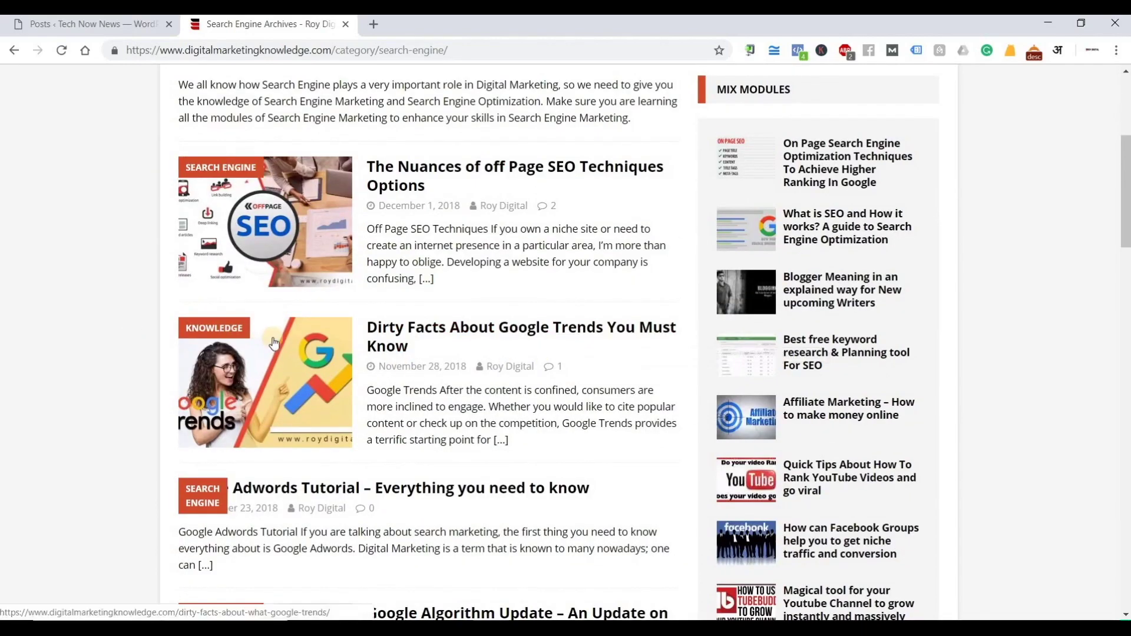
scroll(274, 344, "down", 2)
scroll(348, 400, "down", 1)
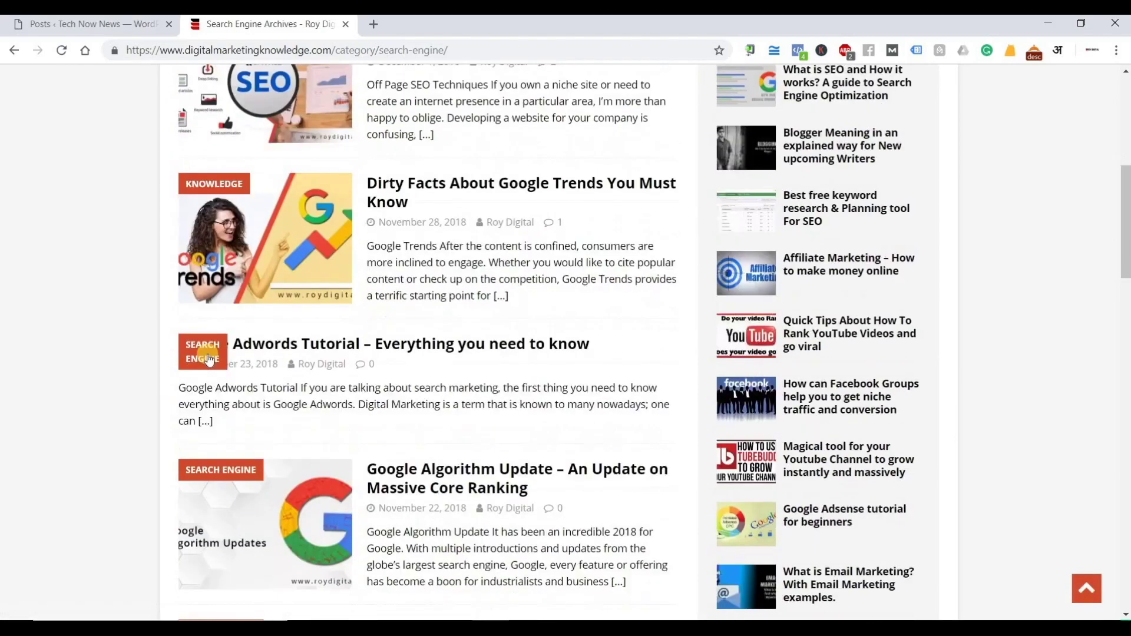
scroll(209, 359, "down", 2)
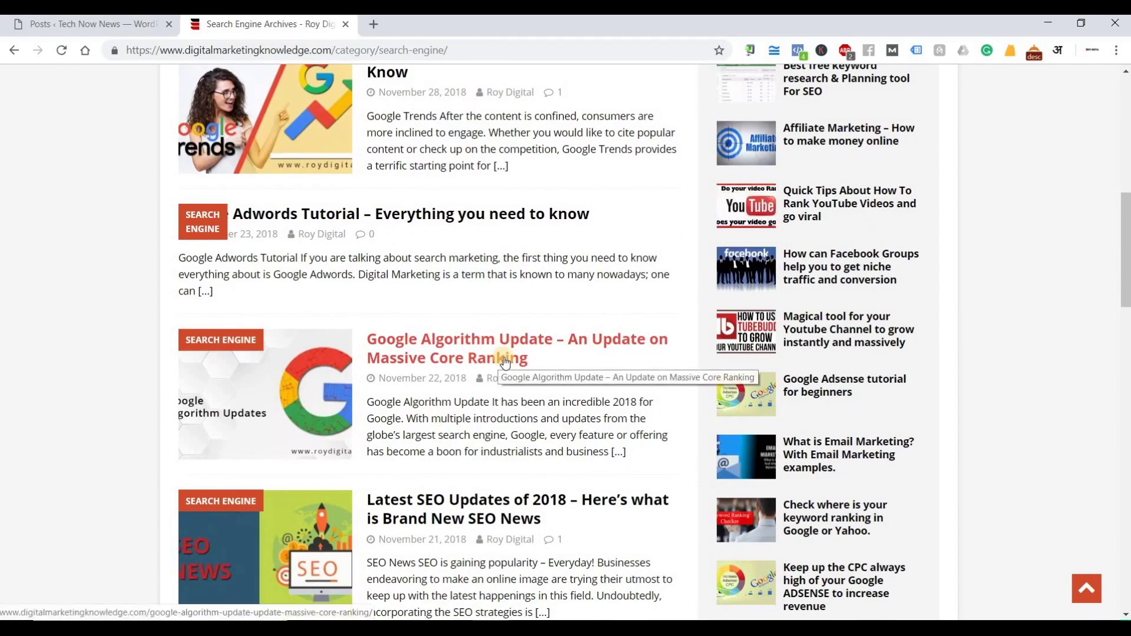
scroll(472, 406, "down", 2)
scroll(467, 418, "up", 2)
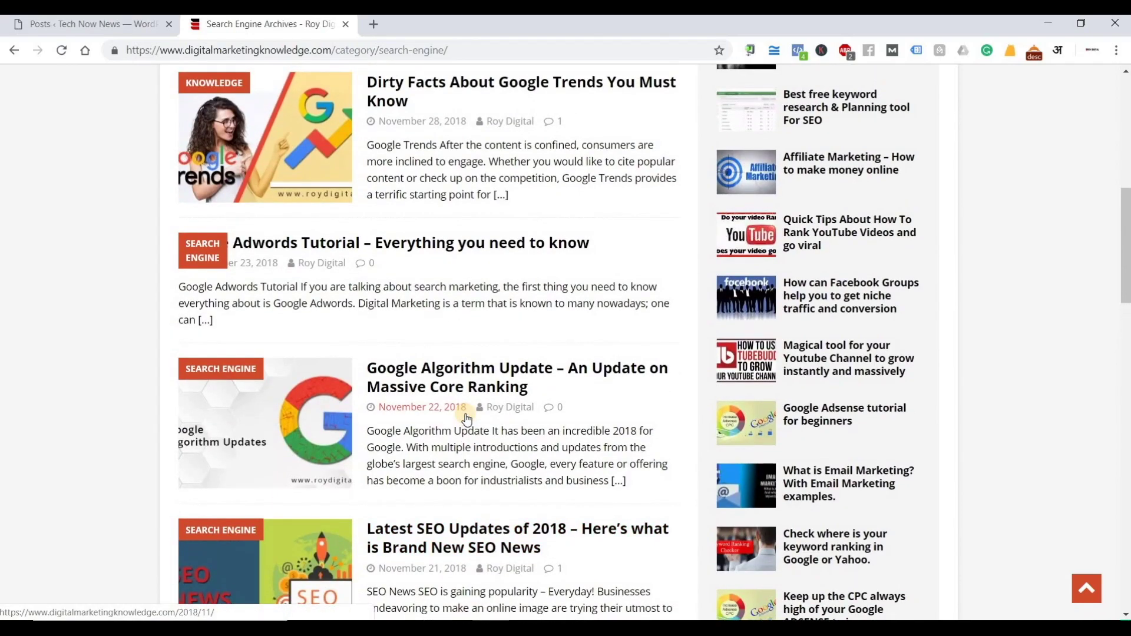
scroll(466, 416, "down", 14)
scroll(591, 574, "up", 8)
scroll(591, 574, "up", 7)
Switch to Notepad, highlight the five tech blog categories from Mobile to Action Cameras, and return to the browser.
key("alt+Tab")
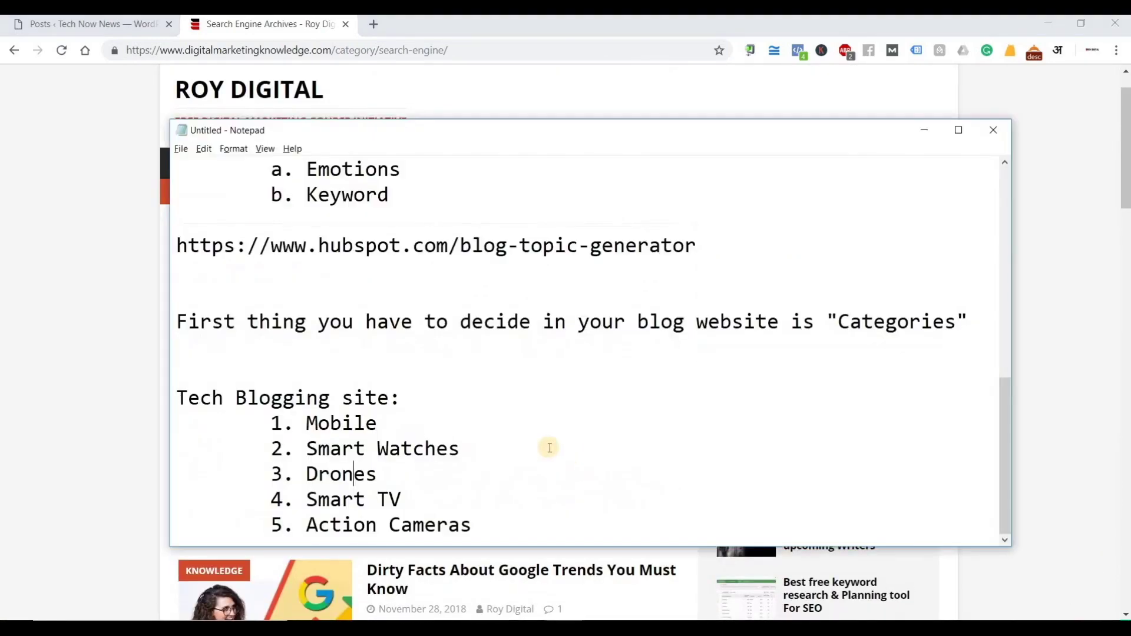
left_click(296, 424, "shift")
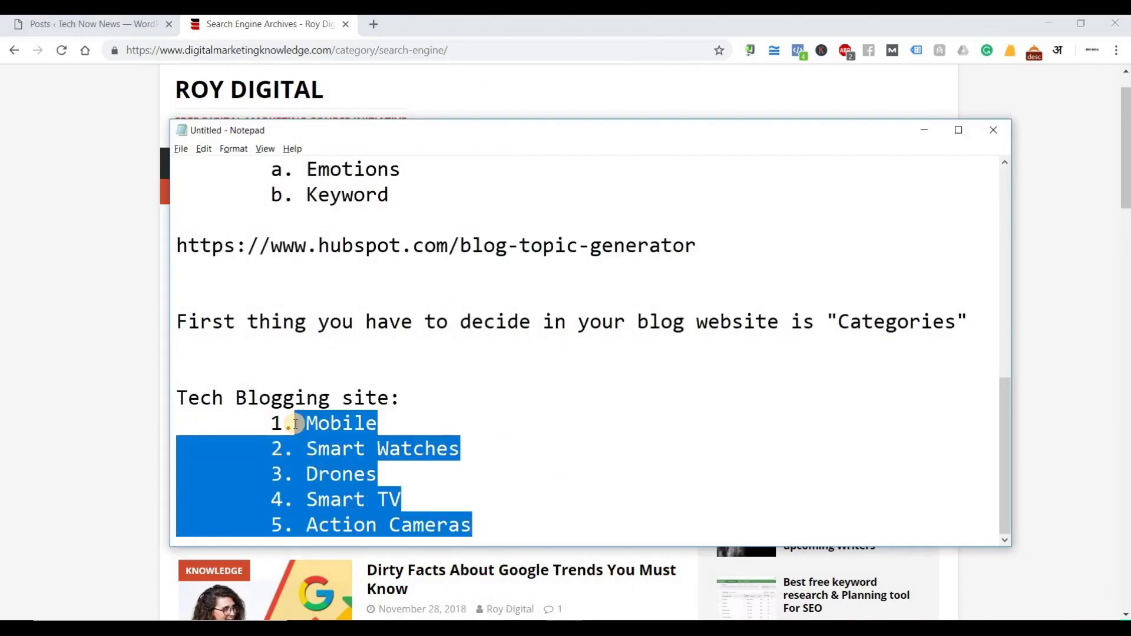
key("alt+Tab")
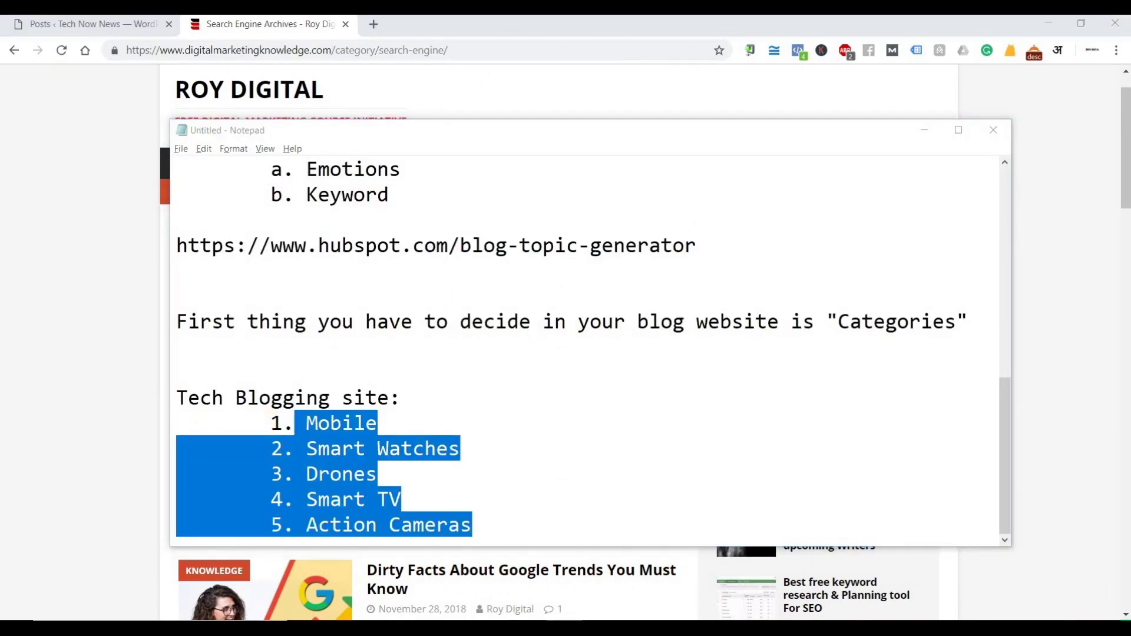
Switch to the Tech Now News WordPress dashboard, open the post categories and review the existing category list.
left_click(83, 28)
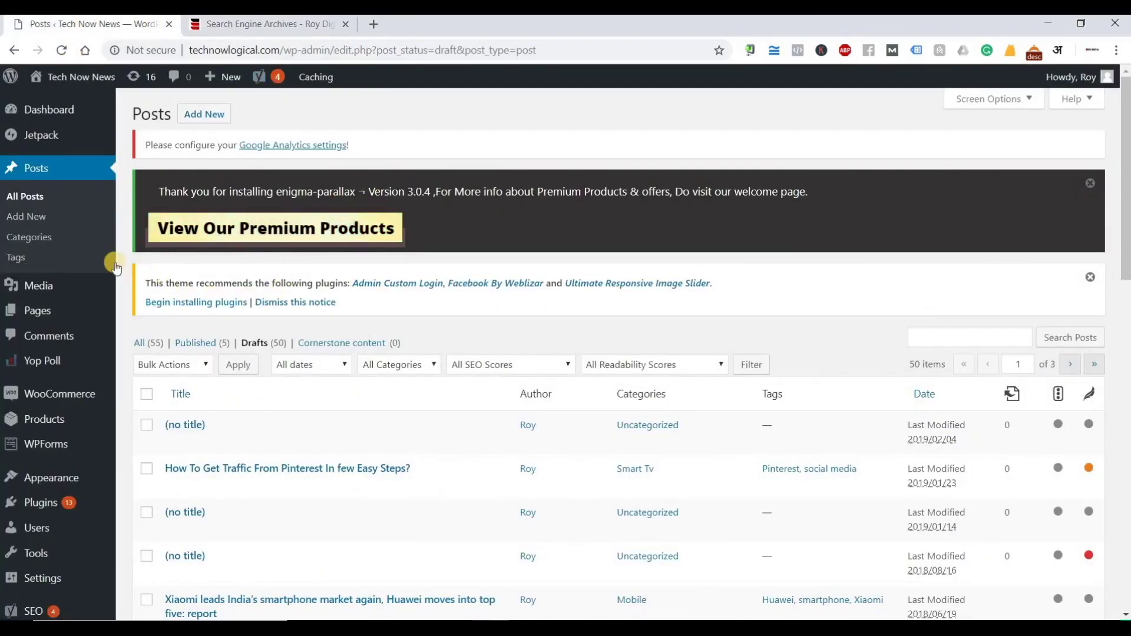
left_click(32, 238)
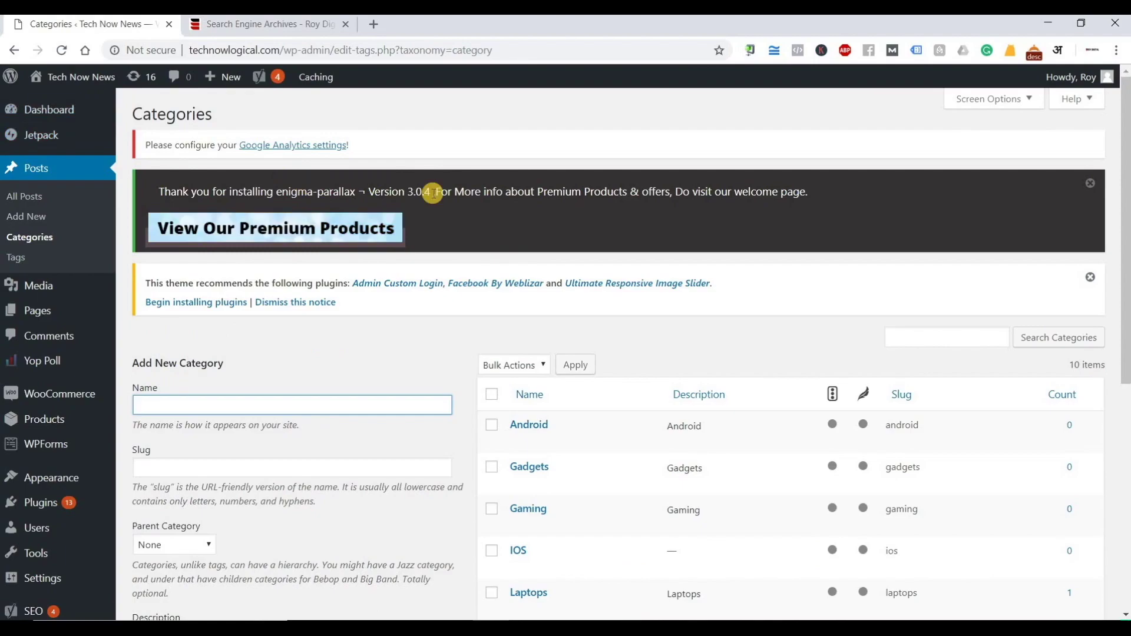
scroll(433, 193, "down", 3)
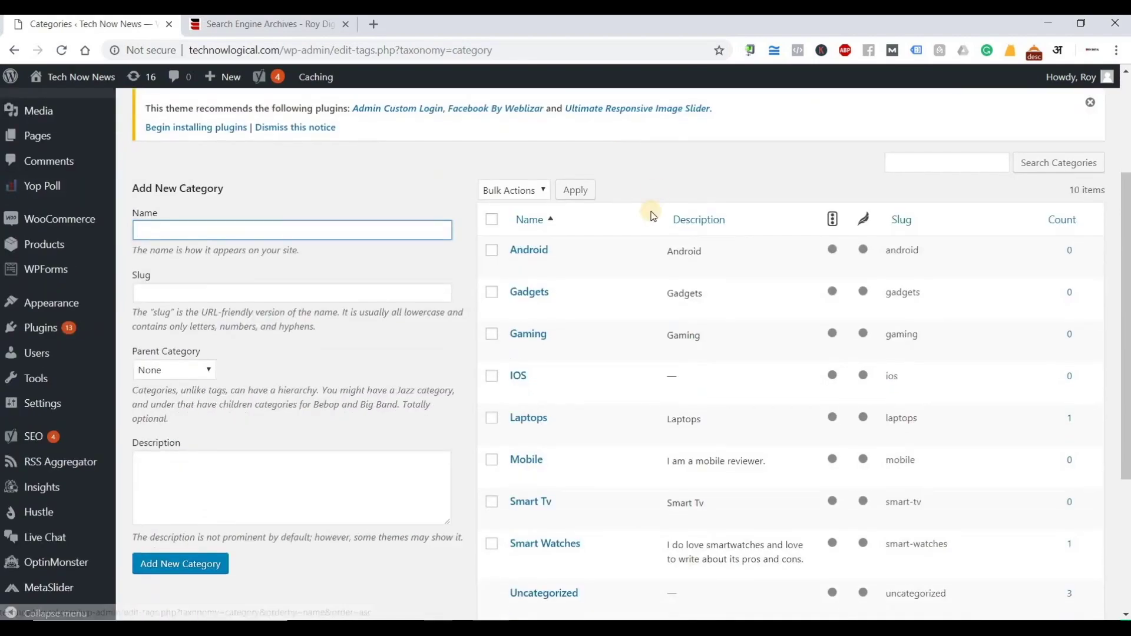
scroll(651, 215, "down", 1)
scroll(532, 245, "up", 1)
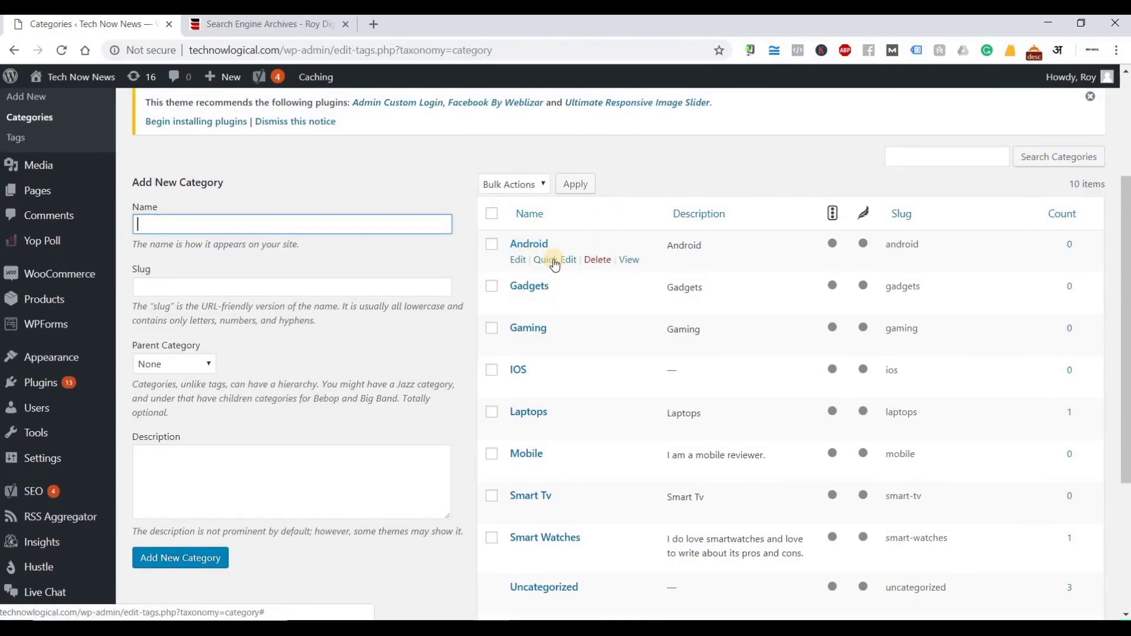
scroll(554, 265, "down", 1)
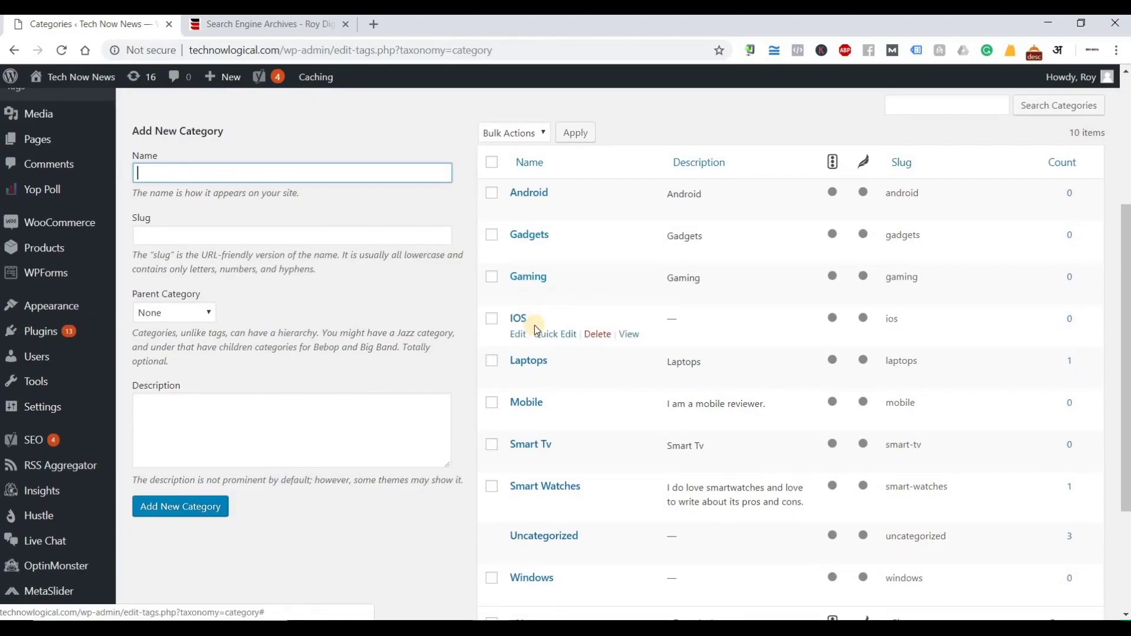
scroll(535, 325, "down", 1)
scroll(522, 353, "down", 1)
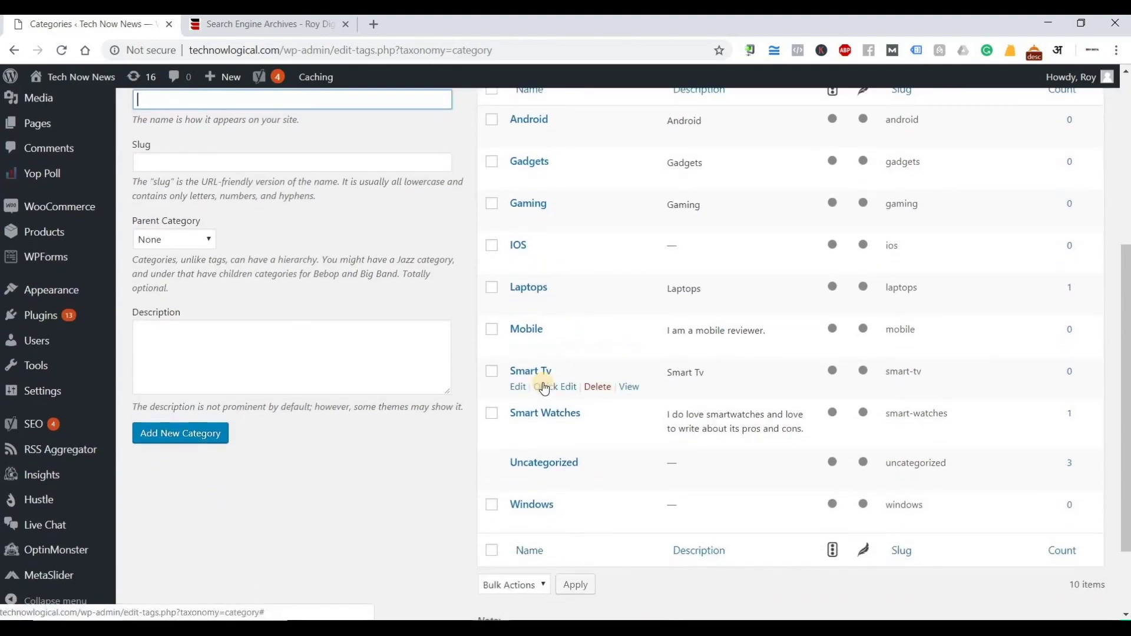
scroll(560, 386, "down", 1)
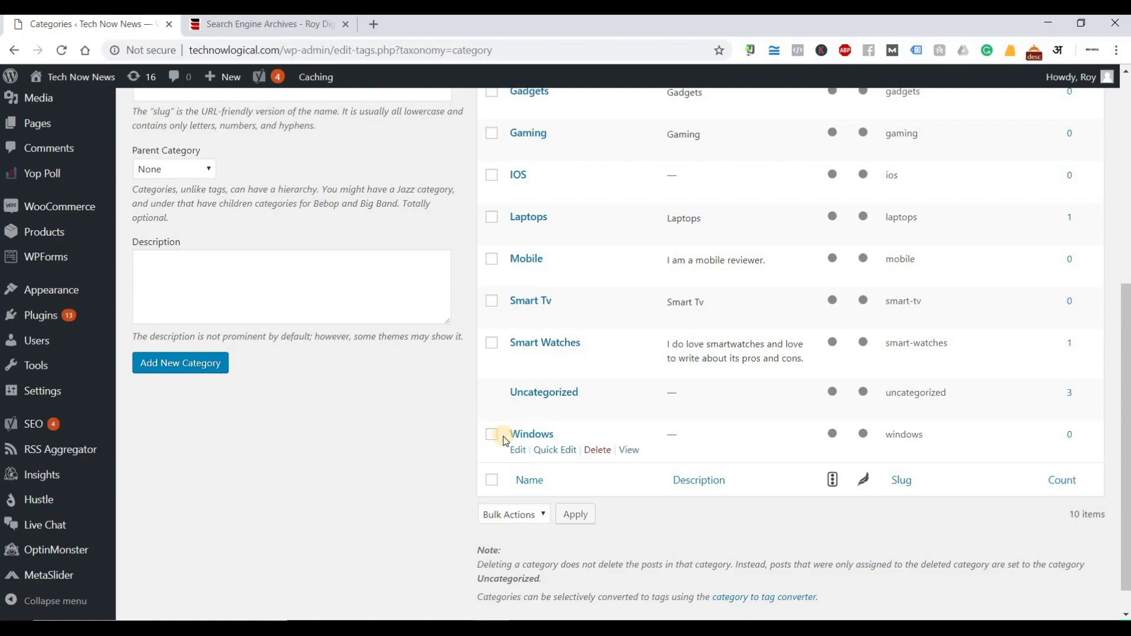
Reload the categories page and enter Mac as the name of a new category.
key("F5")
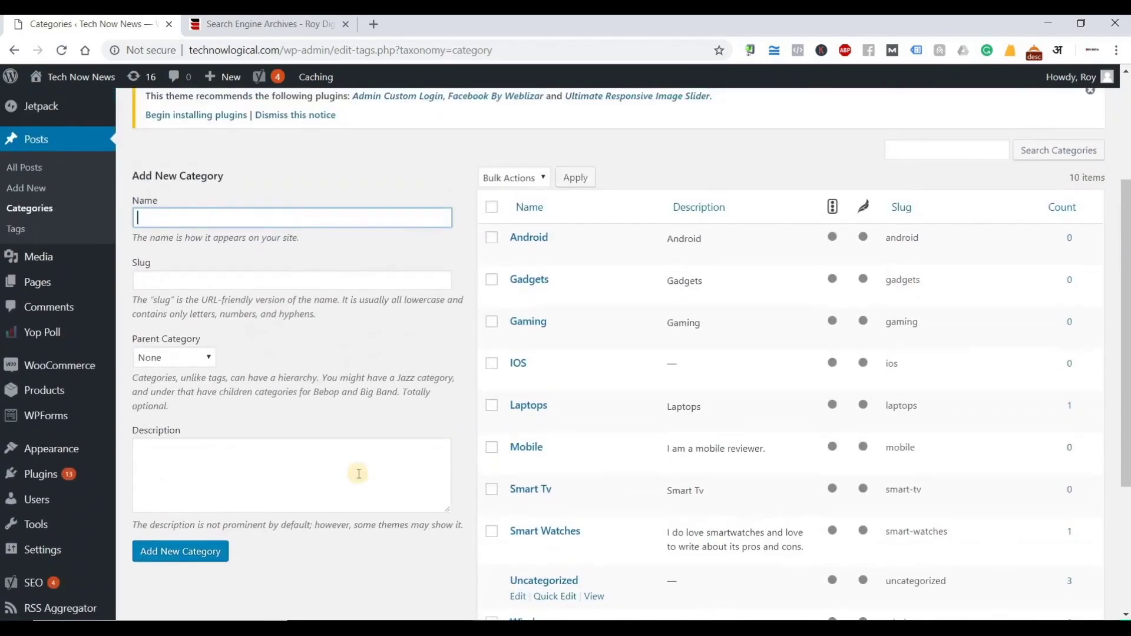
scroll(177, 200, "up", 1)
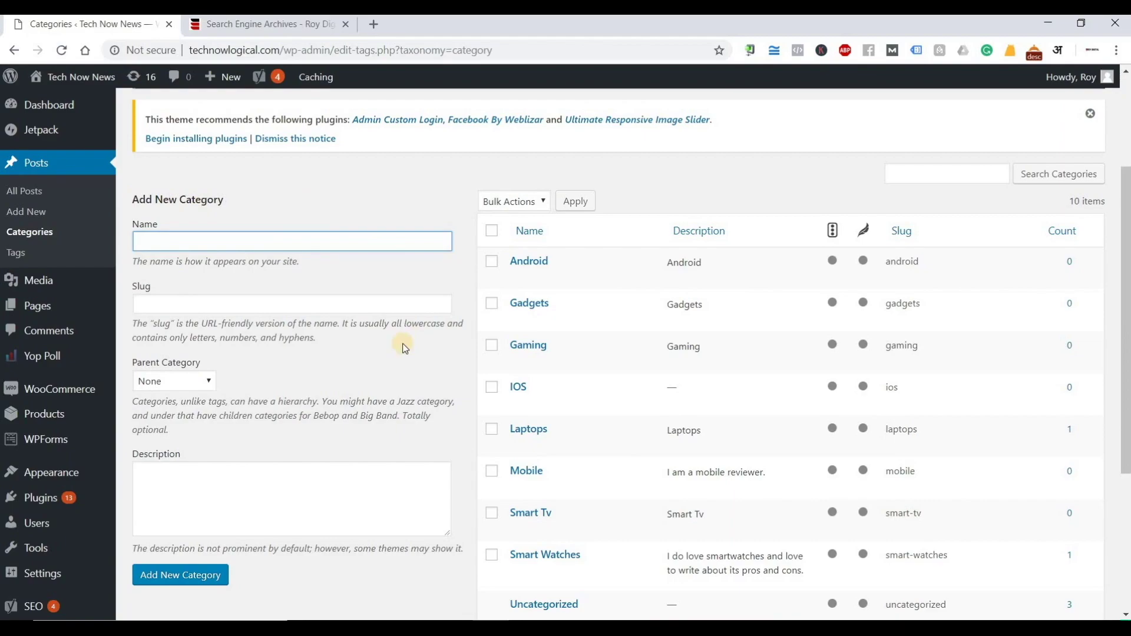
type("Mac")
key("ctrl+a")
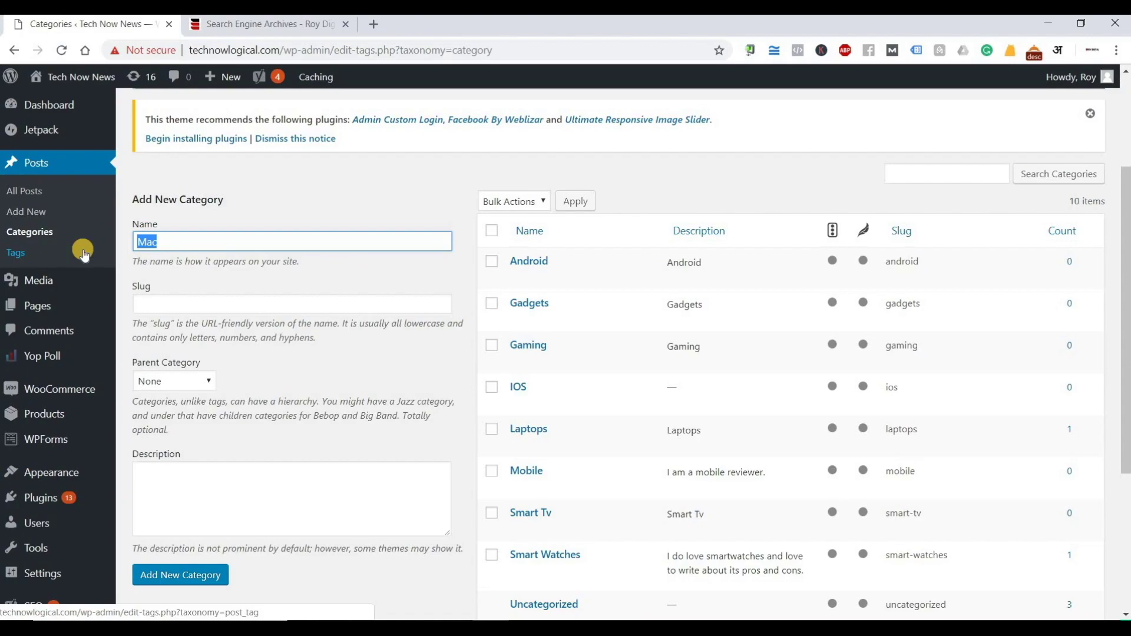
Copy the new category's name into its slug so that the slug reads Mac.
left_click(199, 311)
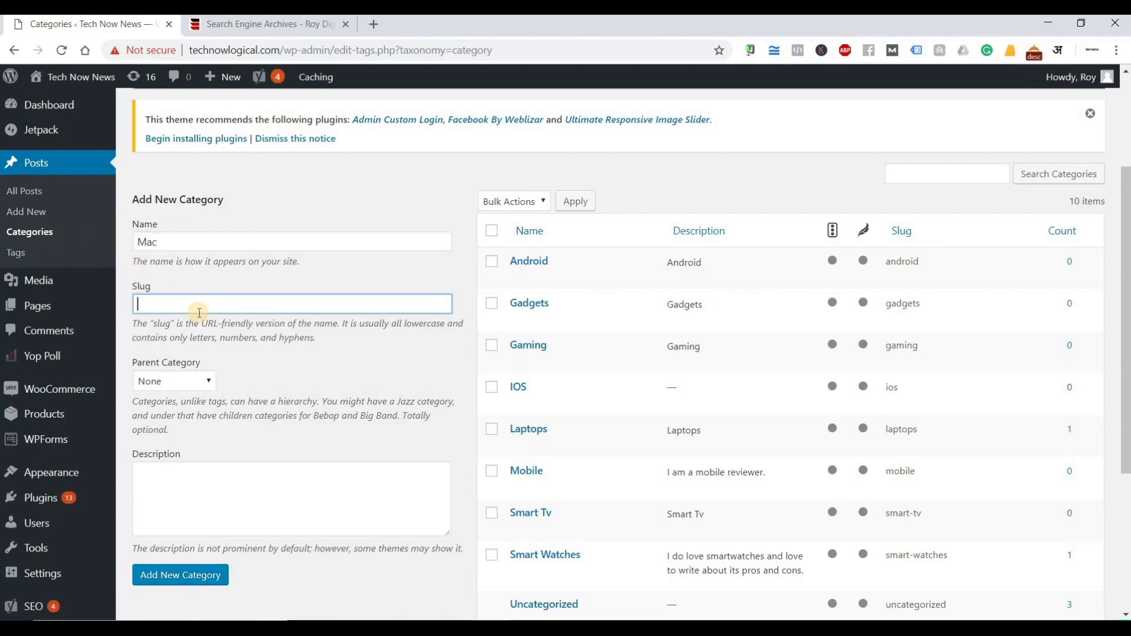
left_click_drag(171, 243, 115, 254)
key("ctrl+c")
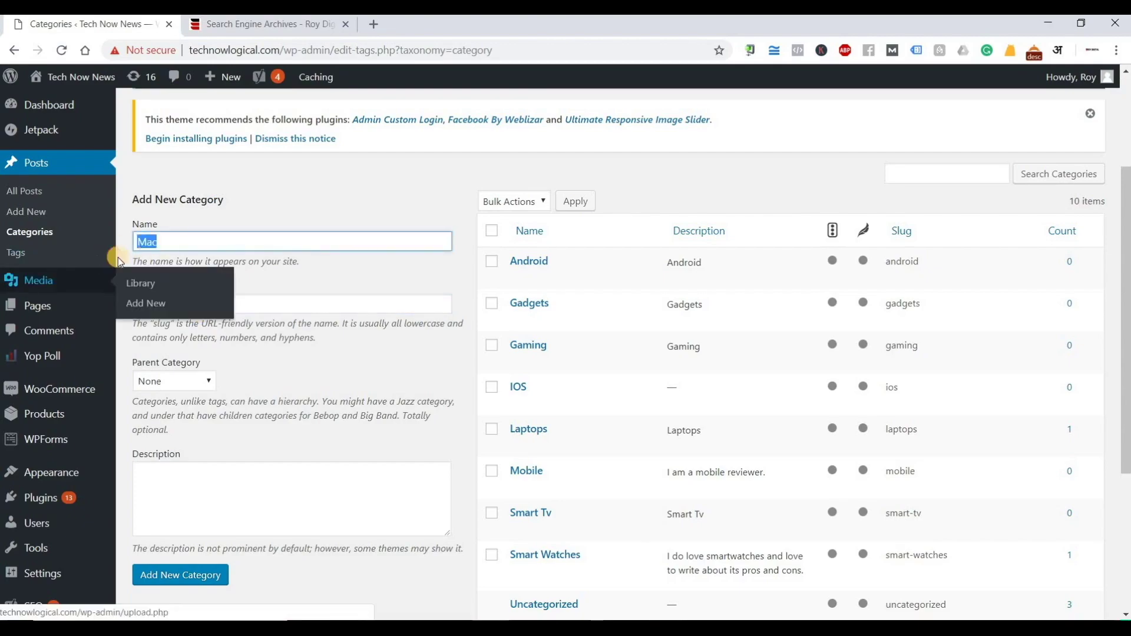
right_click(152, 244)
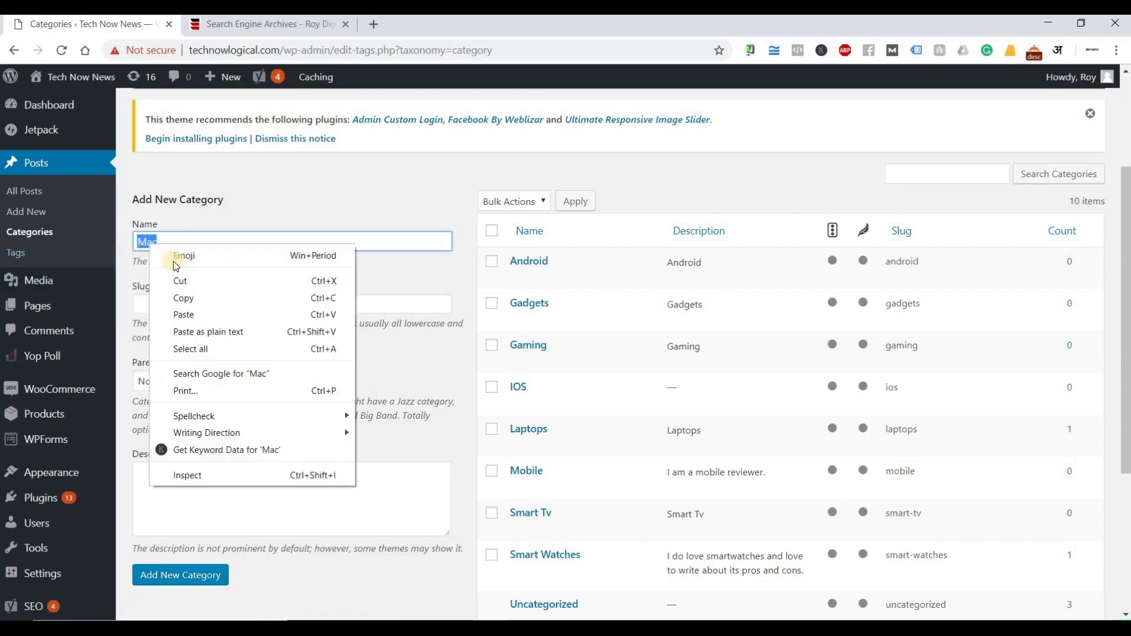
left_click(189, 298)
left_click(146, 302)
key("ctrl+v")
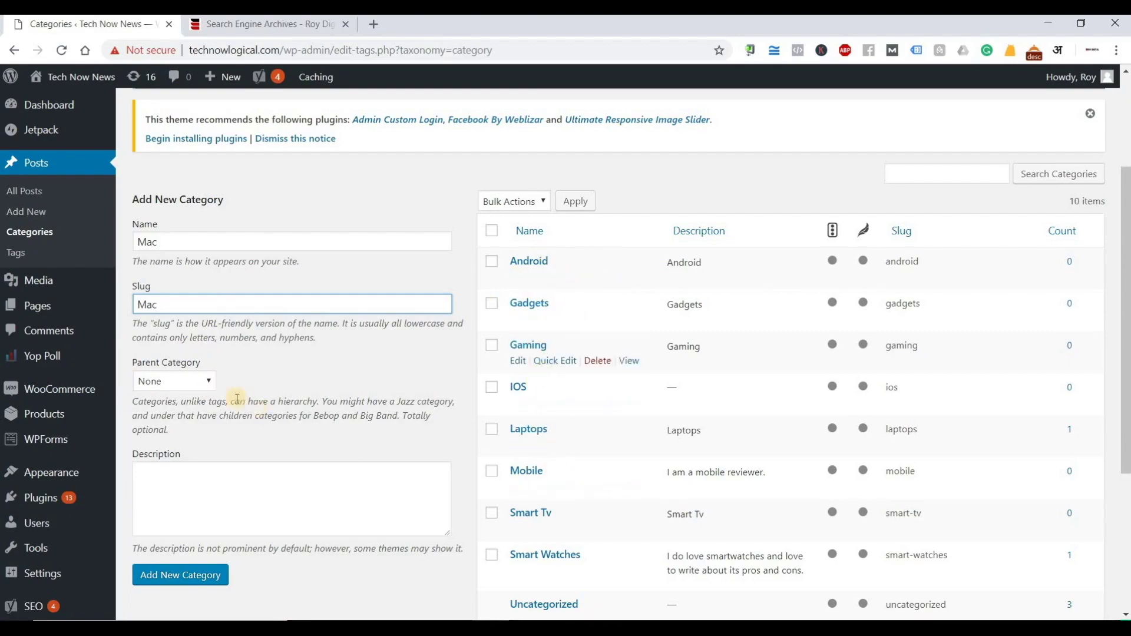
Keep the parent category at None, add the Mac category without a description, and check the category list.
left_click(197, 391)
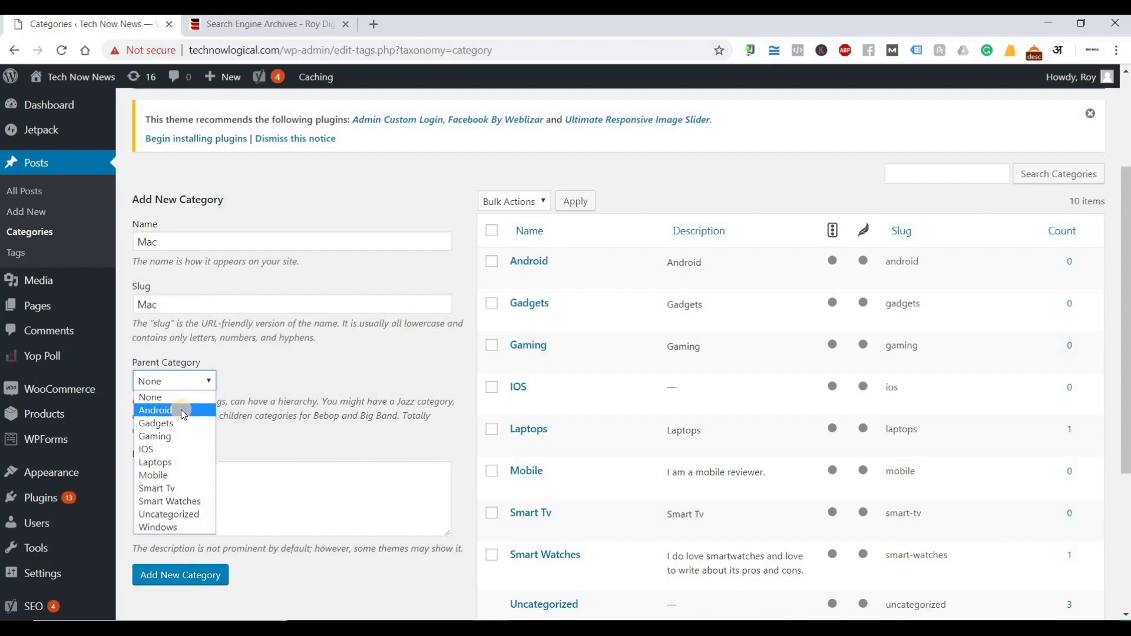
left_click(293, 362)
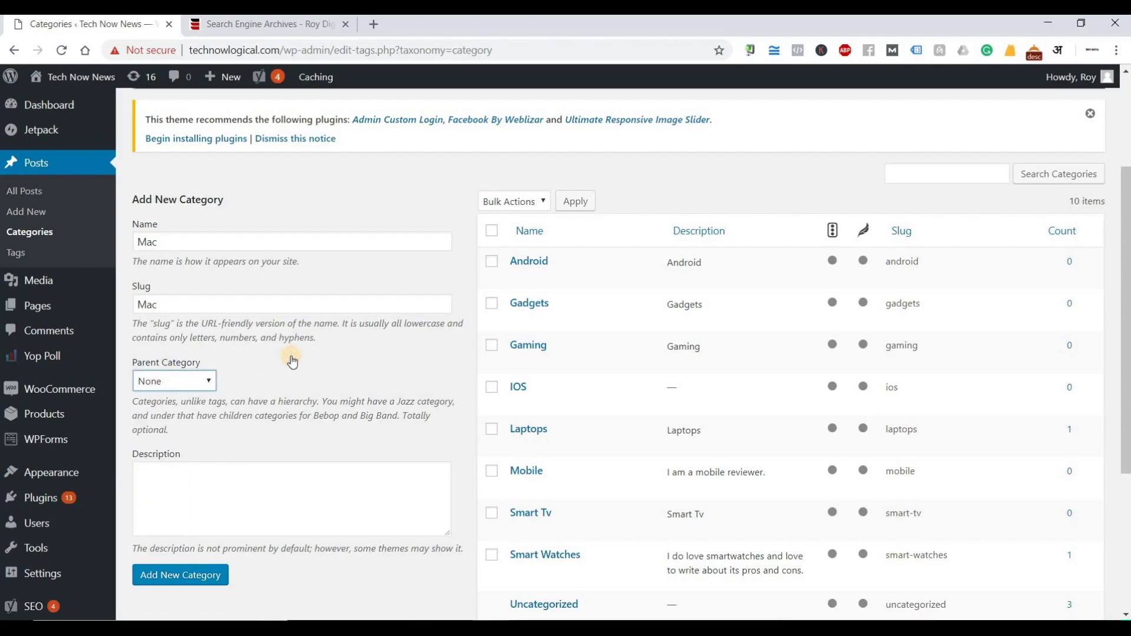
left_click(254, 476)
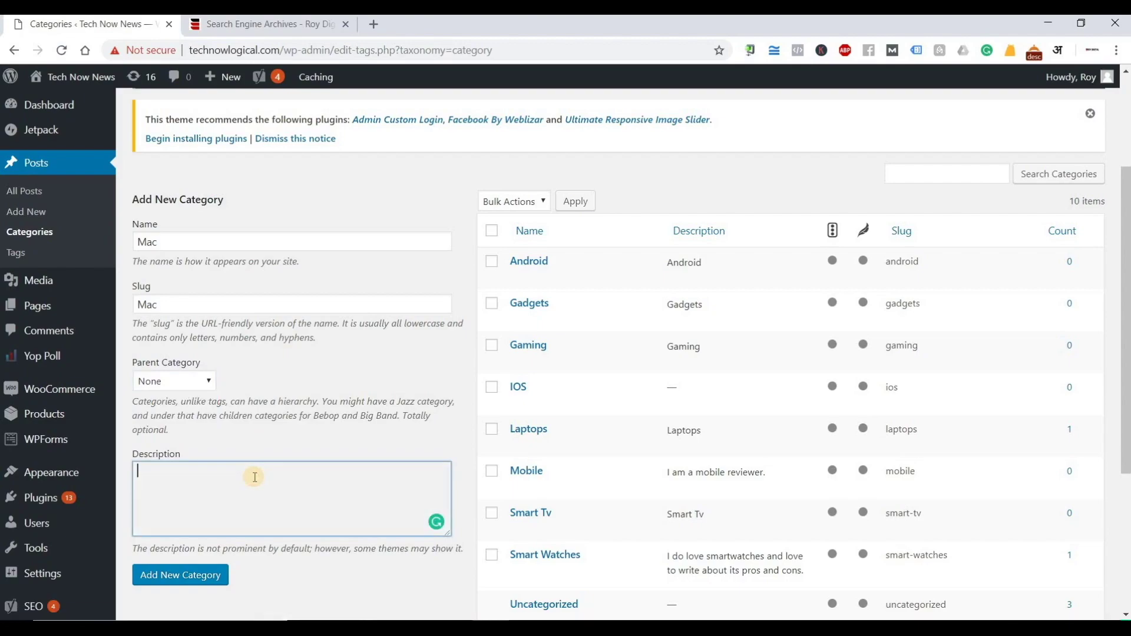
left_click(210, 582)
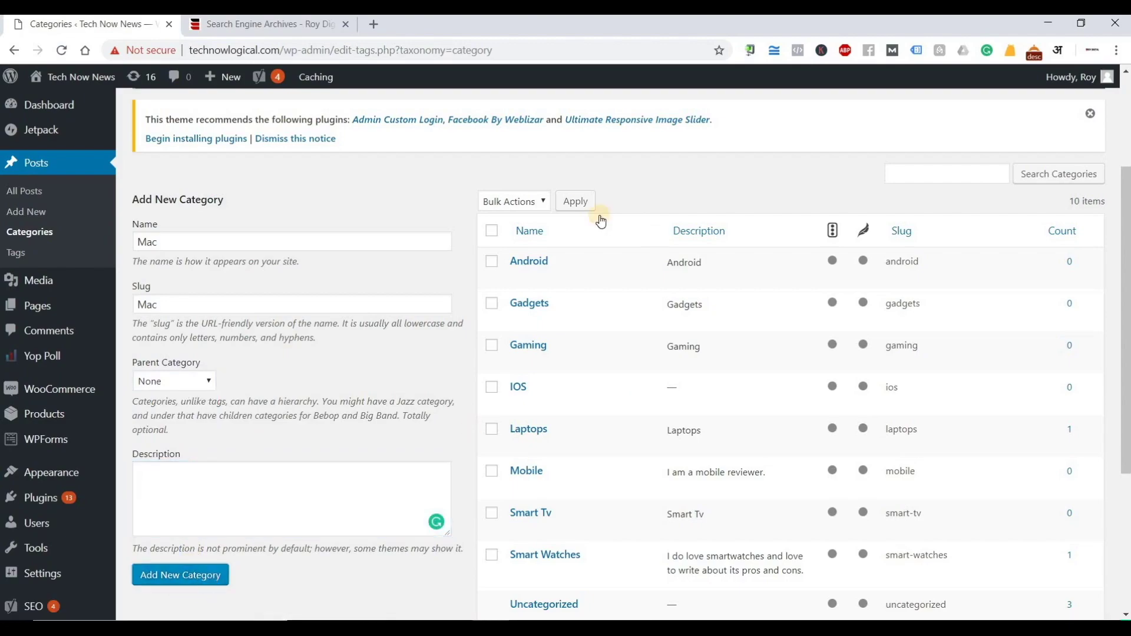
mouse_move(652, 407)
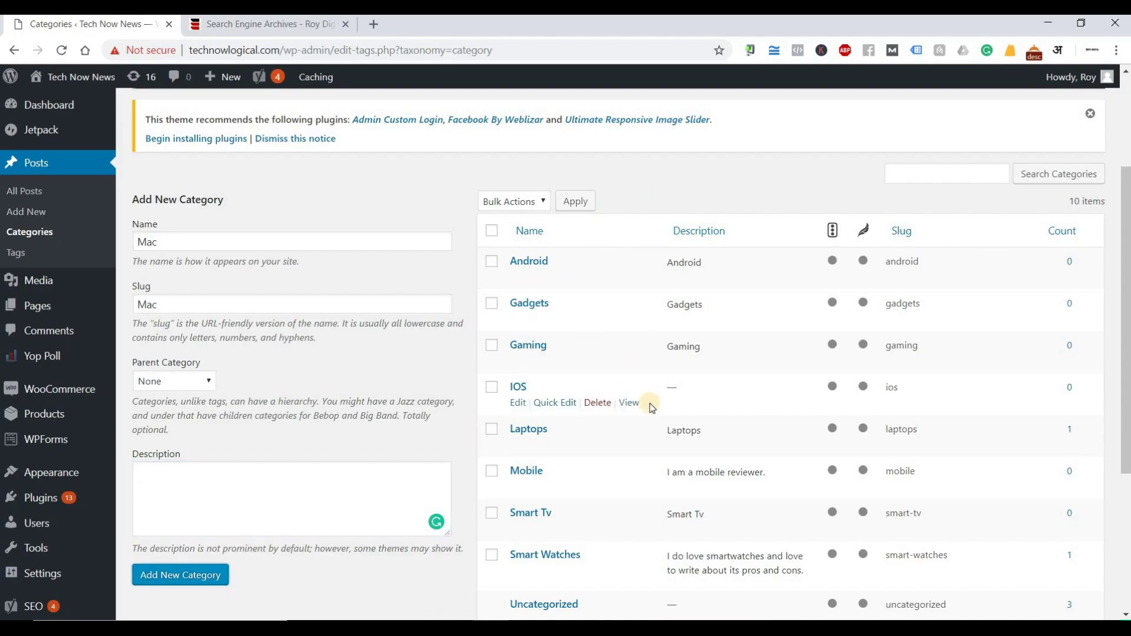
scroll(652, 407, "down", 5)
scroll(553, 397, "up", 2)
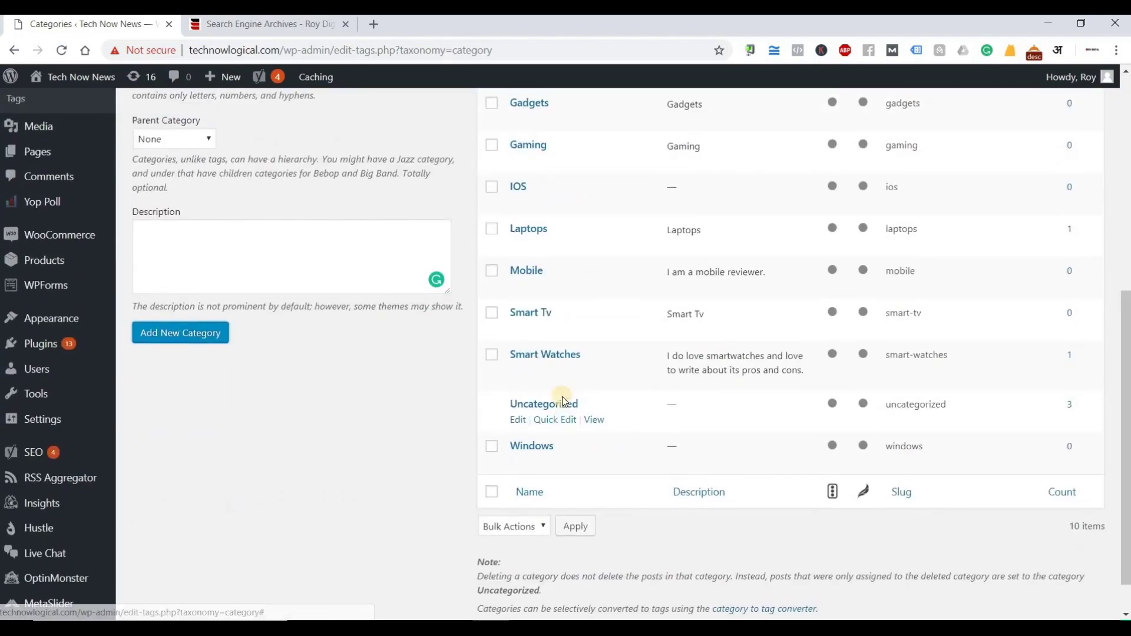
scroll(565, 401, "up", 1)
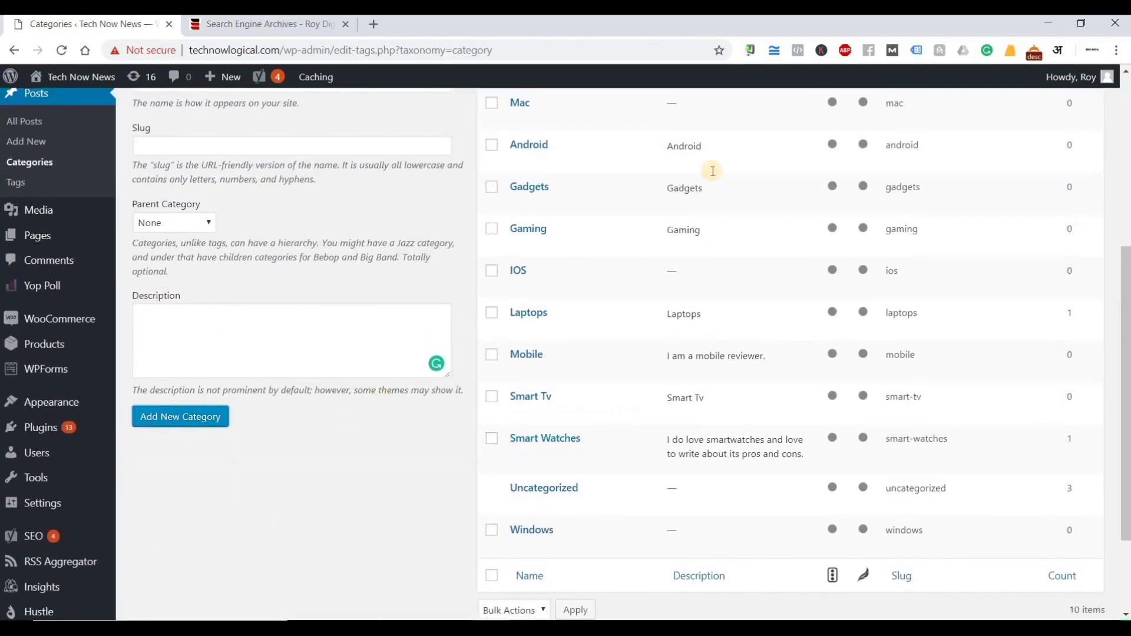
scroll(529, 218, "up", 2)
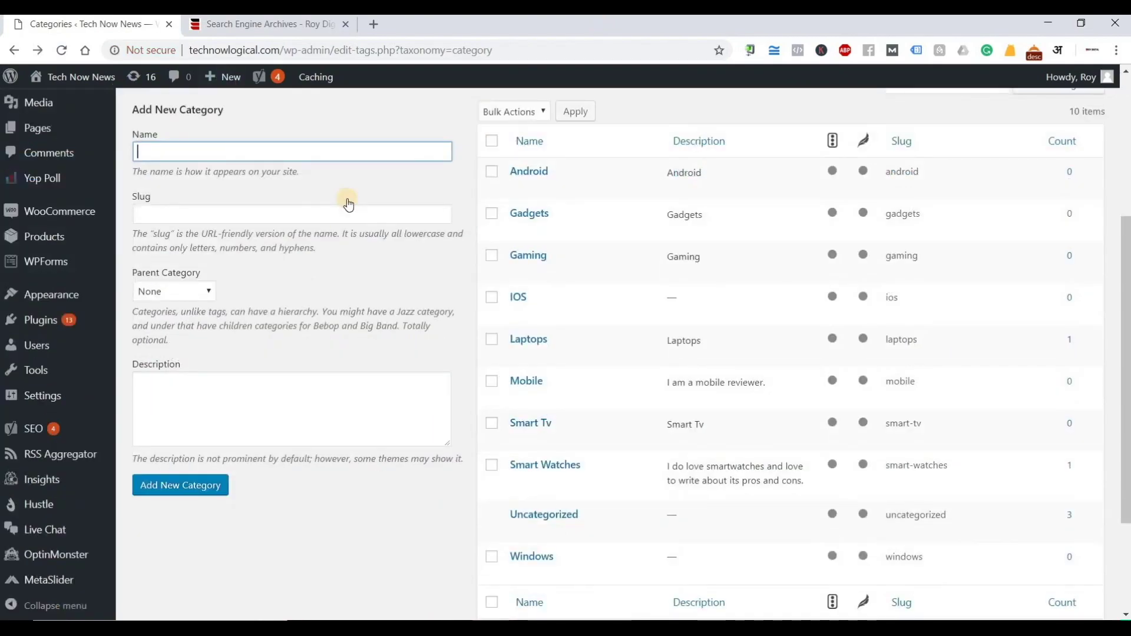
Create a new blog post and place the cursor in its empty title.
scroll(154, 172, "up", 5)
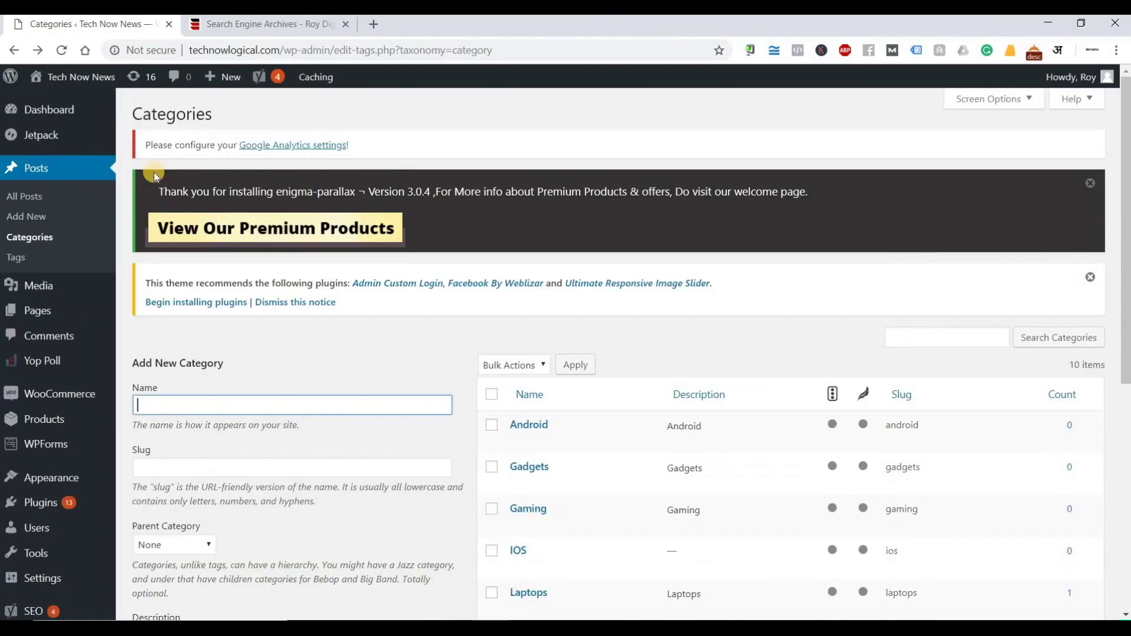
left_click(32, 218)
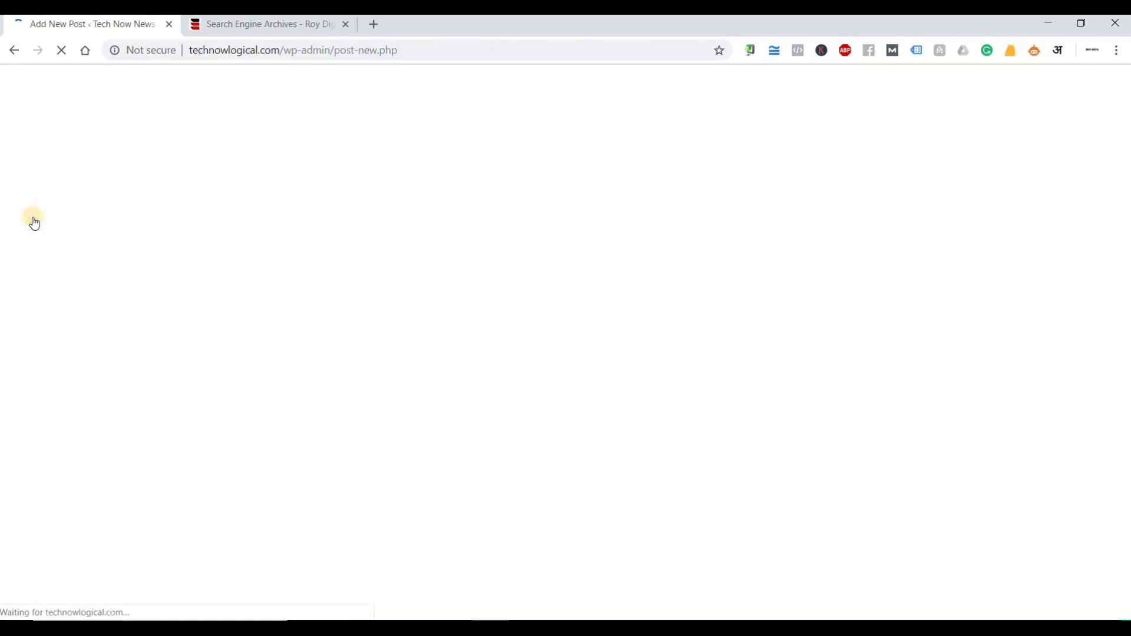
left_click(404, 199)
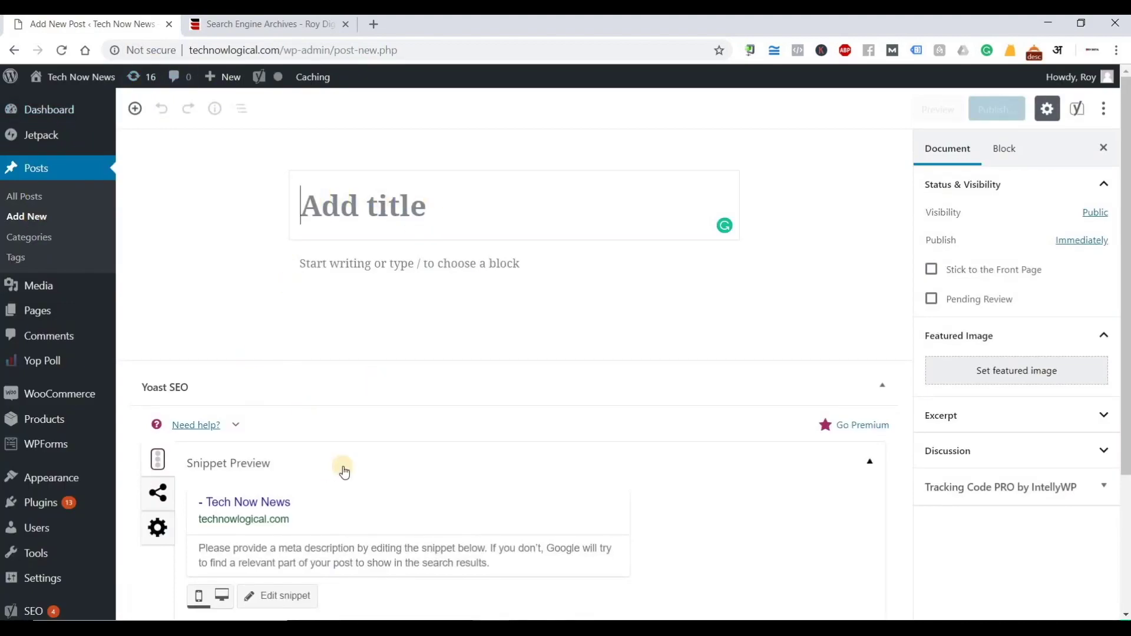
Collapse the Yoast snippet preview, then switch to Notepad and go to the Headline or Title section of the notes.
left_click(871, 464)
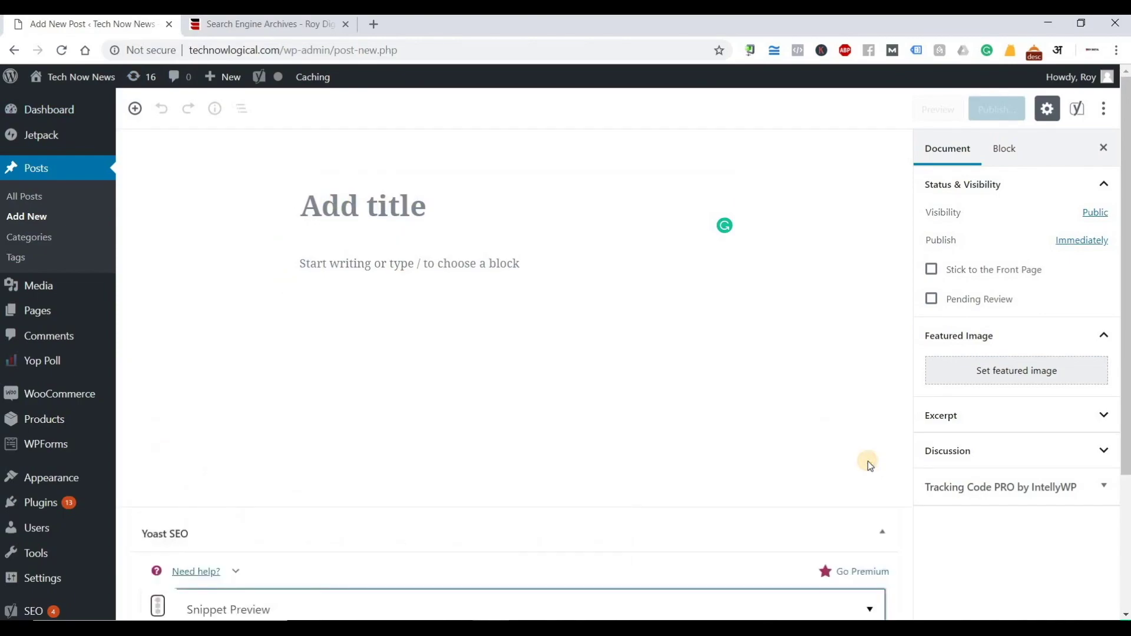
left_click(532, 210)
key("alt+Tab")
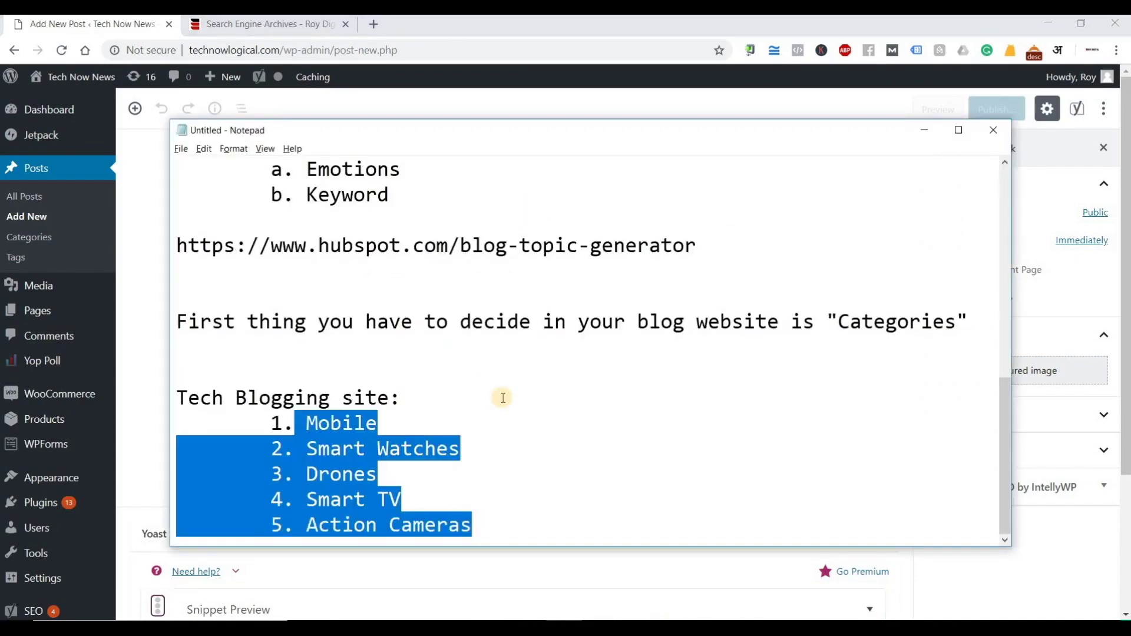
scroll(552, 362, "up", 1)
left_click(552, 362)
scroll(506, 252, "up", 1)
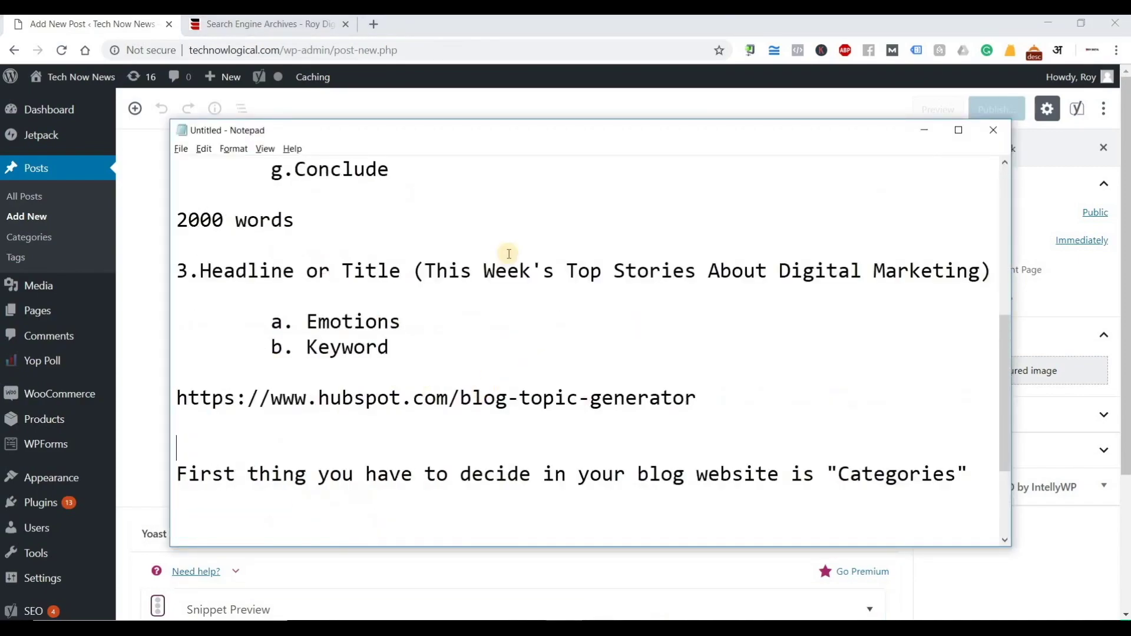
Copy the headline "This Week's Top Stories About Digital Marketing" from the Notepad notes.
left_click(425, 270)
key("shift+Home")
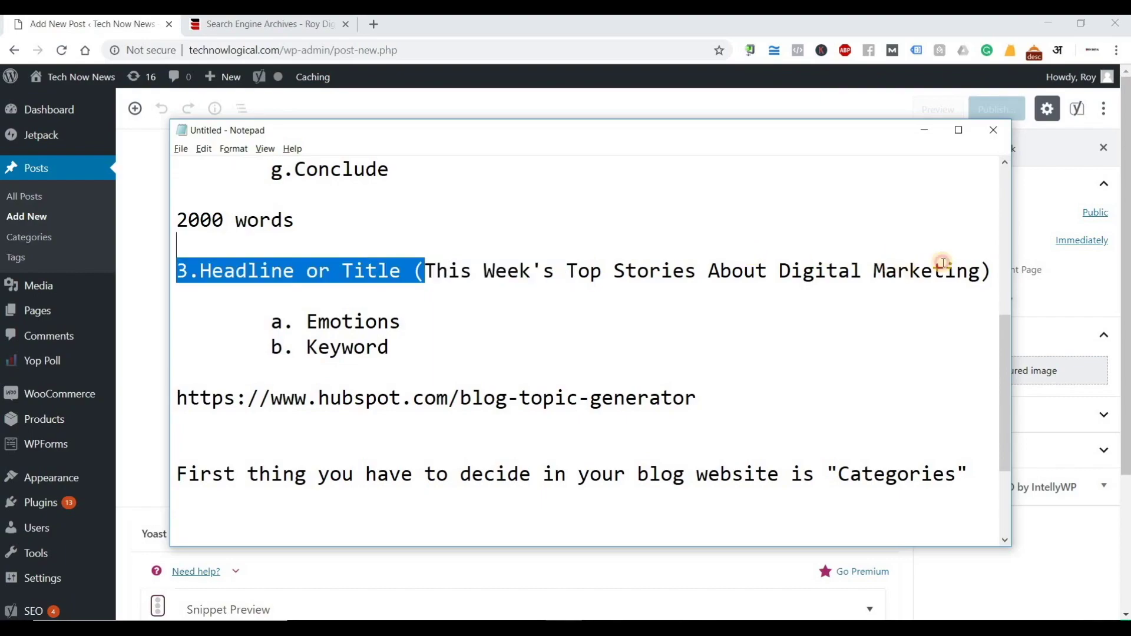
left_click(944, 271, "shift")
left_click(975, 262, "shift")
right_click(975, 262)
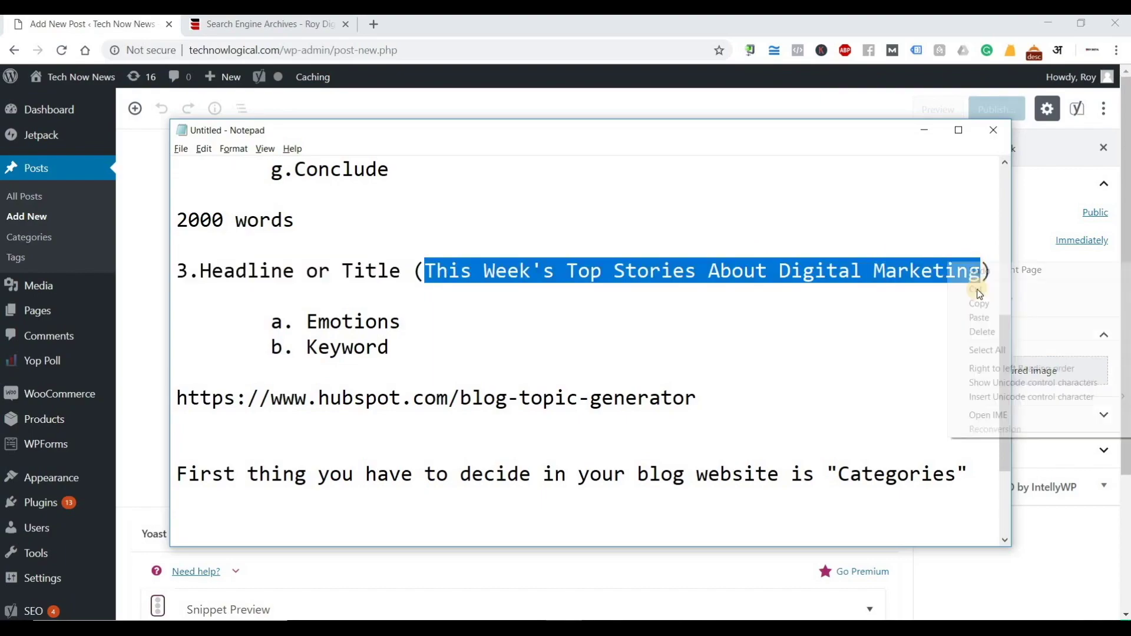
left_click(980, 303)
Switch back to the WordPress post and paste the headline "This Week's Top Stories About Digital Marketing" as its title.
key("alt+Tab")
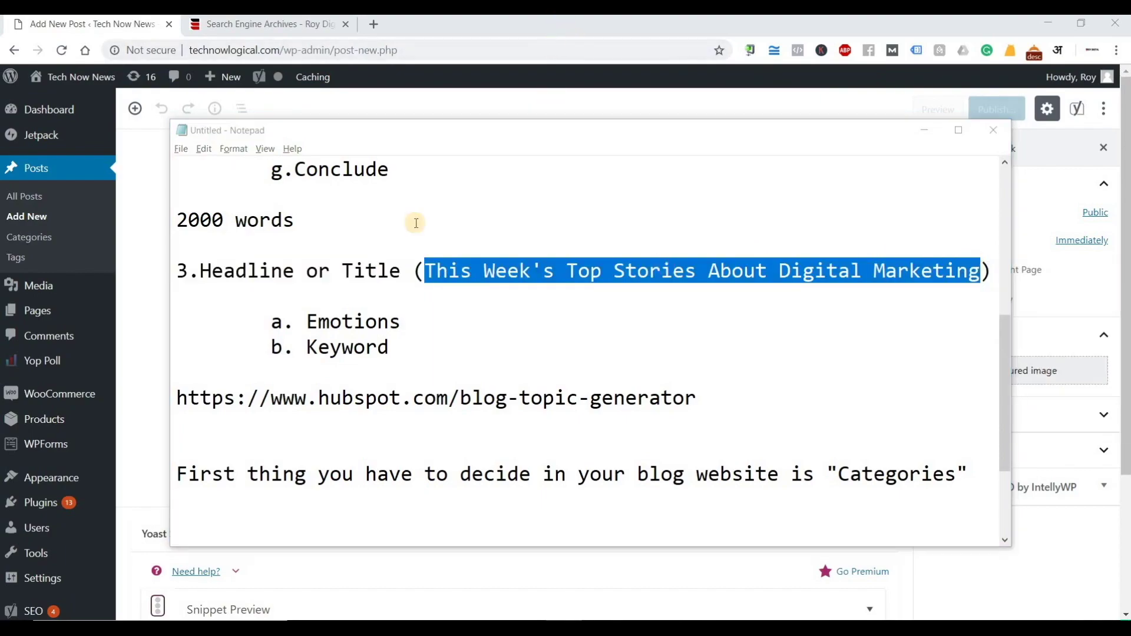
left_click(383, 213)
right_click(383, 214)
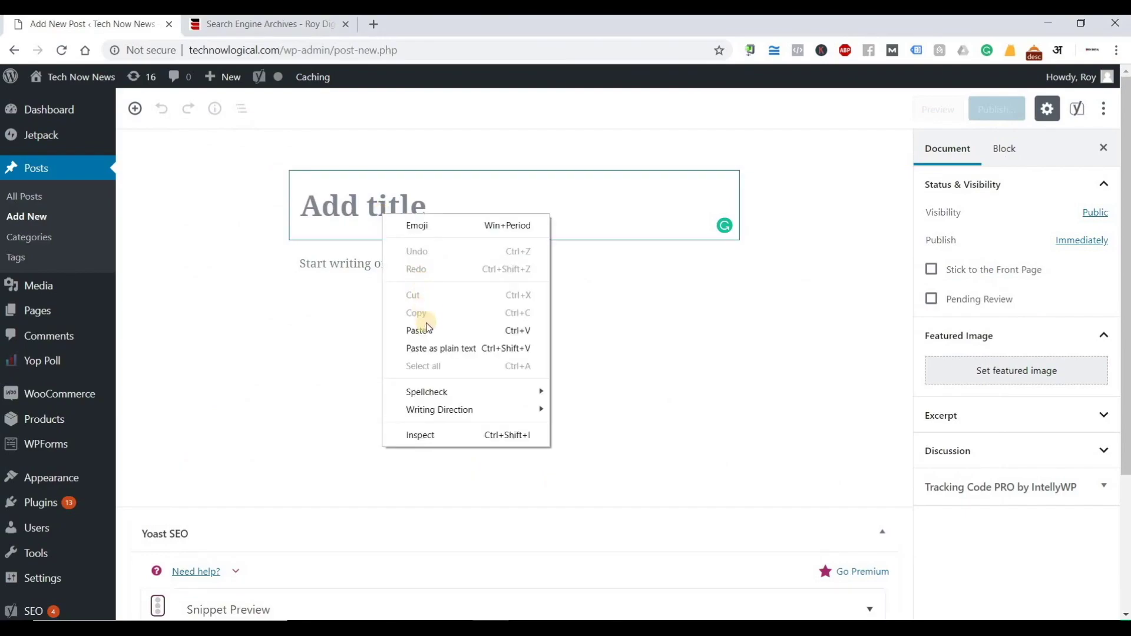
left_click(419, 330)
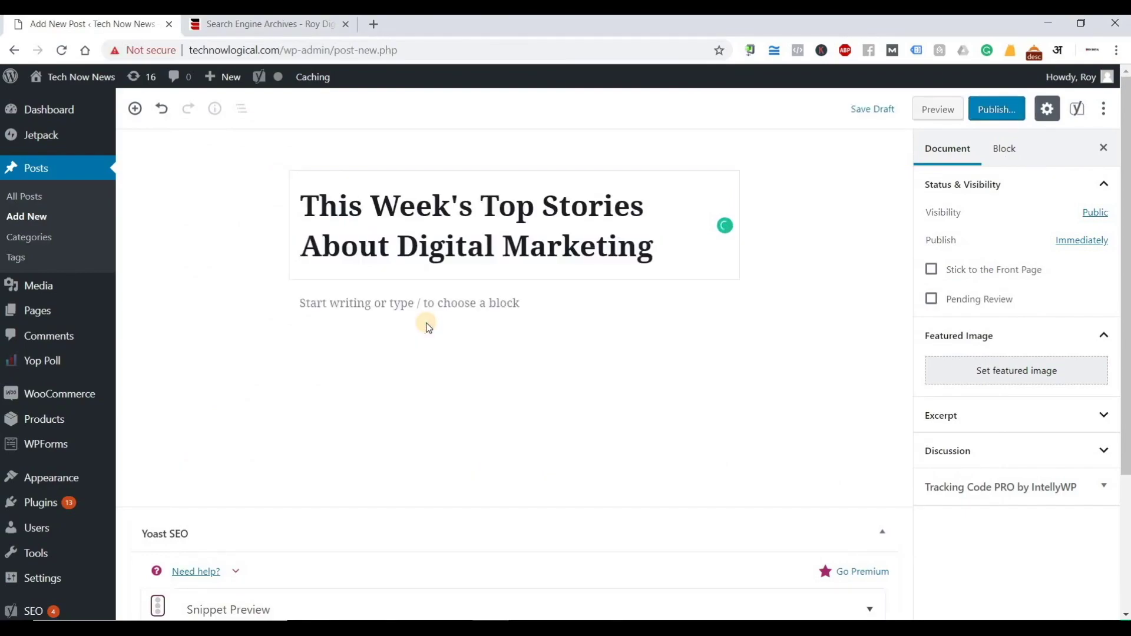
left_click(217, 242)
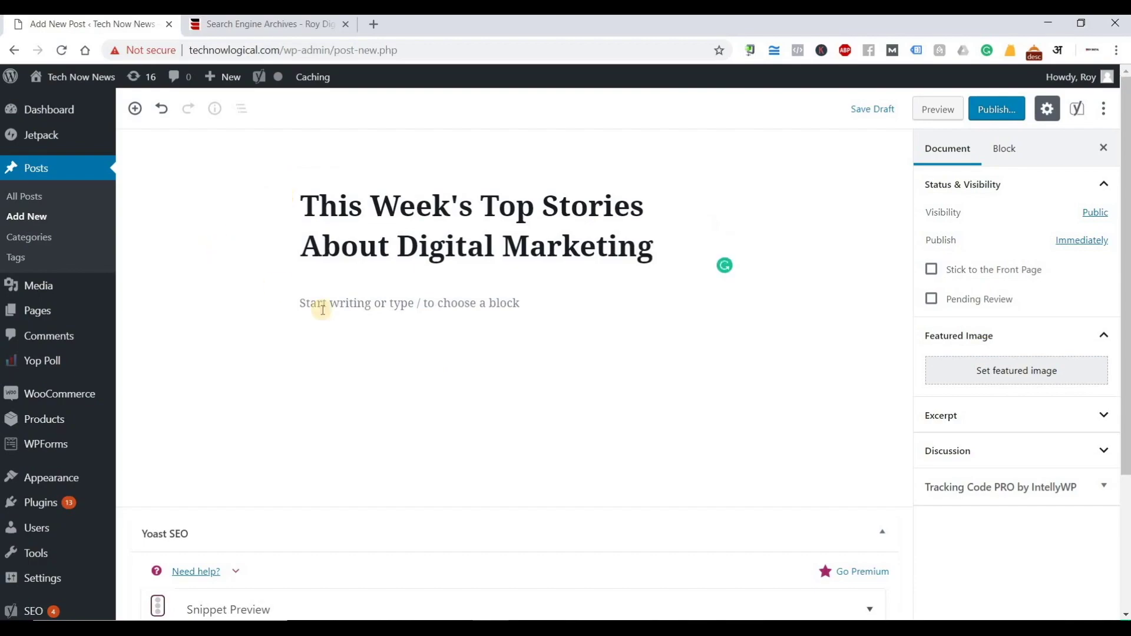
Place the cursor in the post's first paragraph and search Google for "This Week's Top Stories About Digital Marketing" in a new browser tab.
left_click(353, 304)
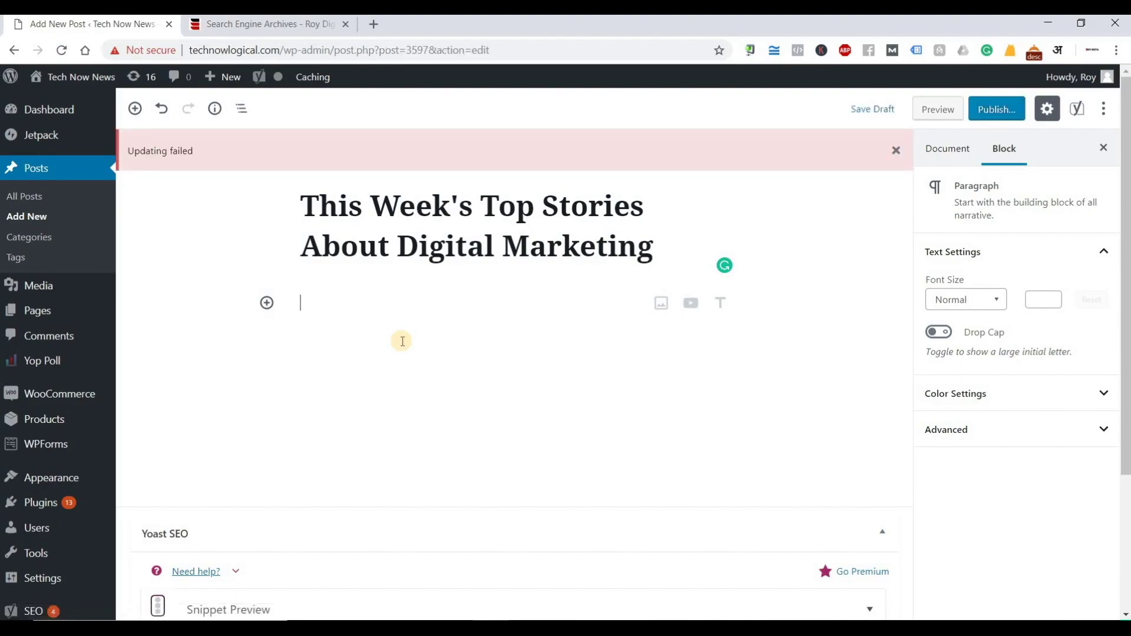
left_click(894, 151)
left_click(374, 25)
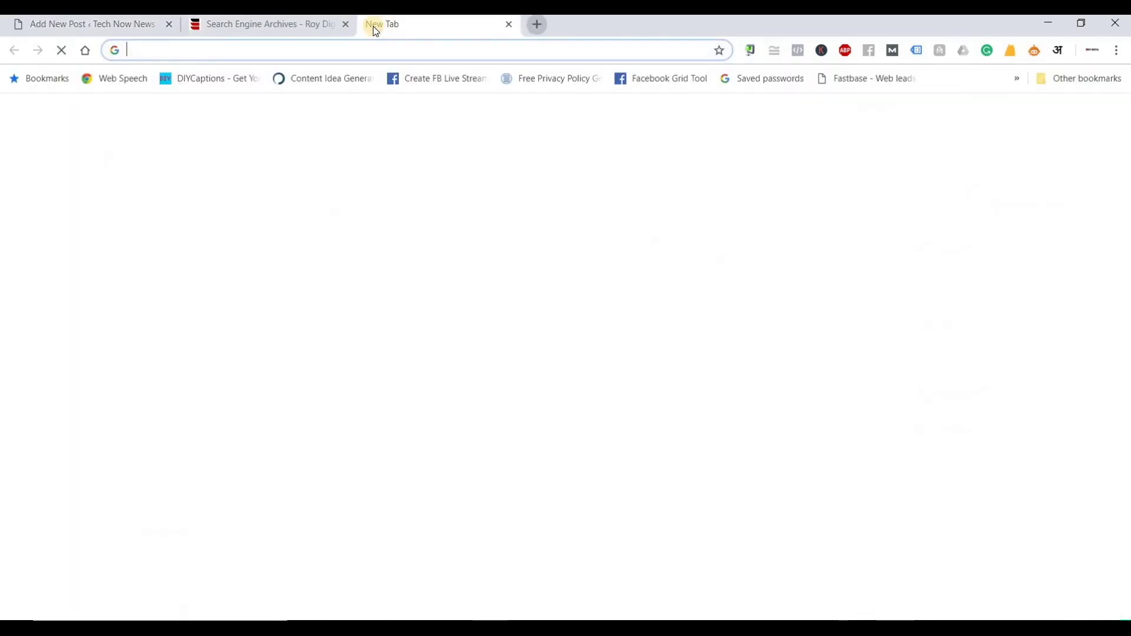
key("ctrl+v")
key("Return")
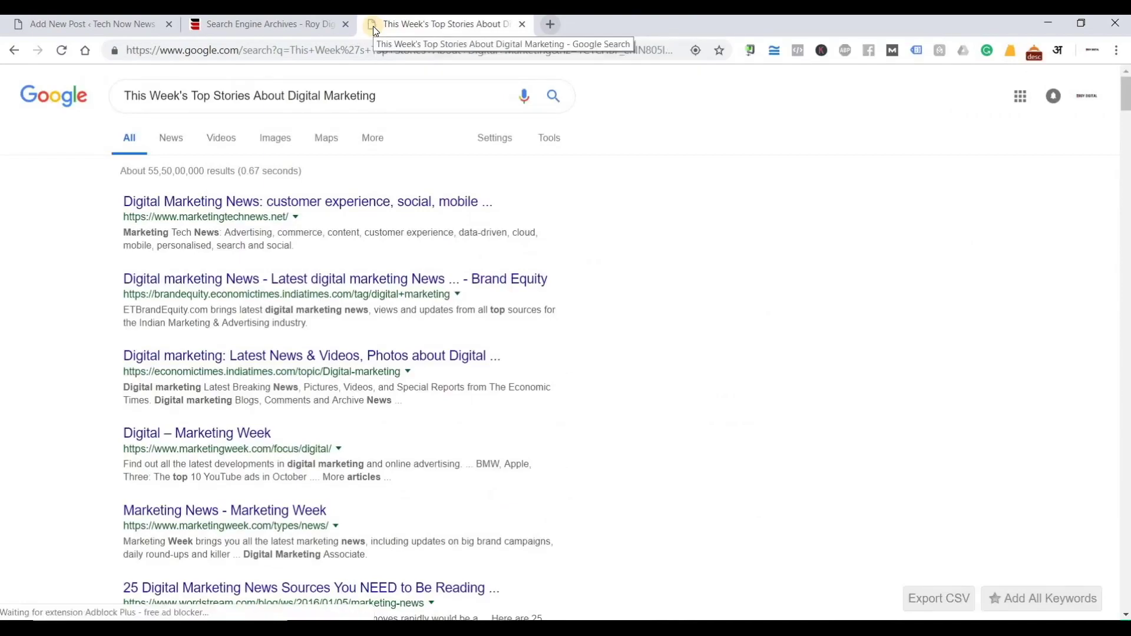
Open the marketingtechnews.net search result and look through its featured stories and latest news for topic ideas.
left_click(239, 206)
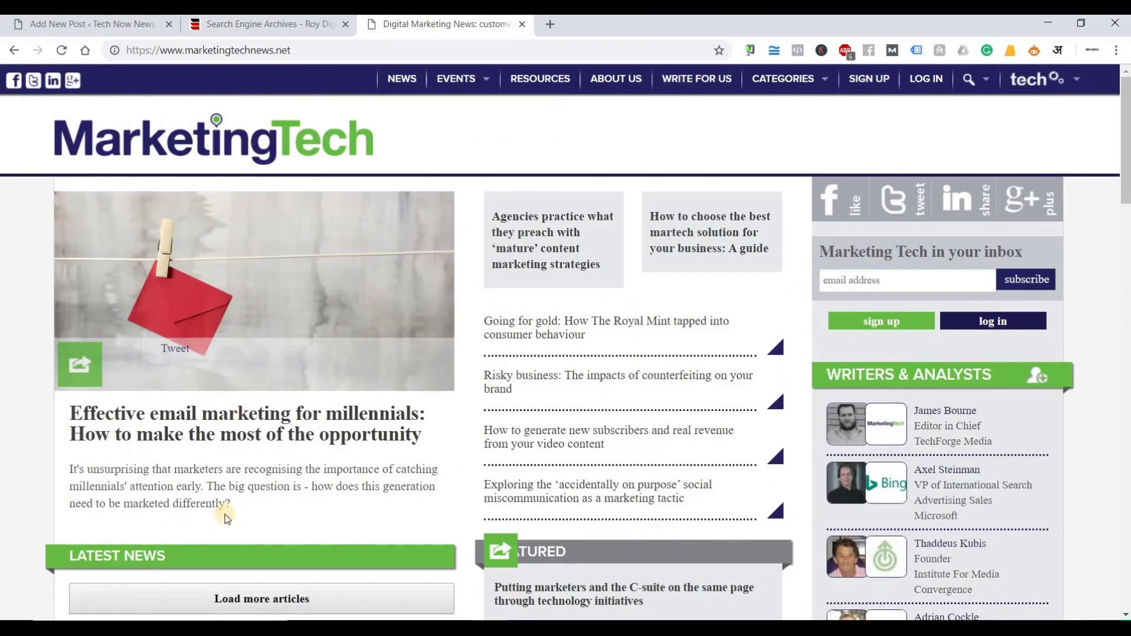
scroll(227, 519, "down", 8)
scroll(226, 516, "down", 3)
scroll(224, 507, "up", 10)
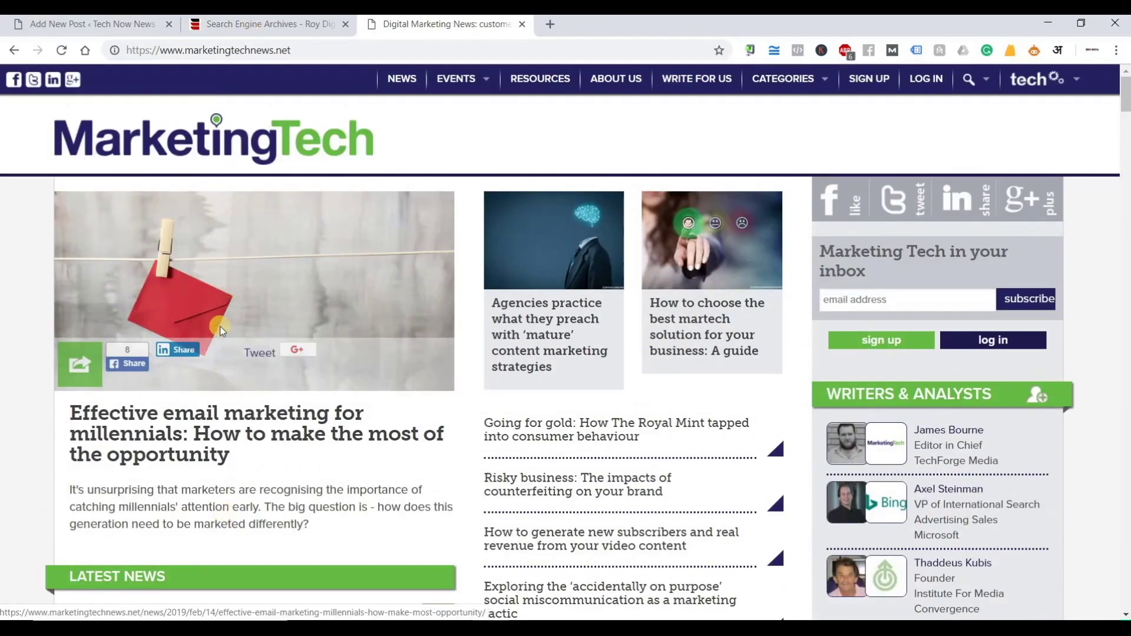
scroll(221, 327, "down", 15)
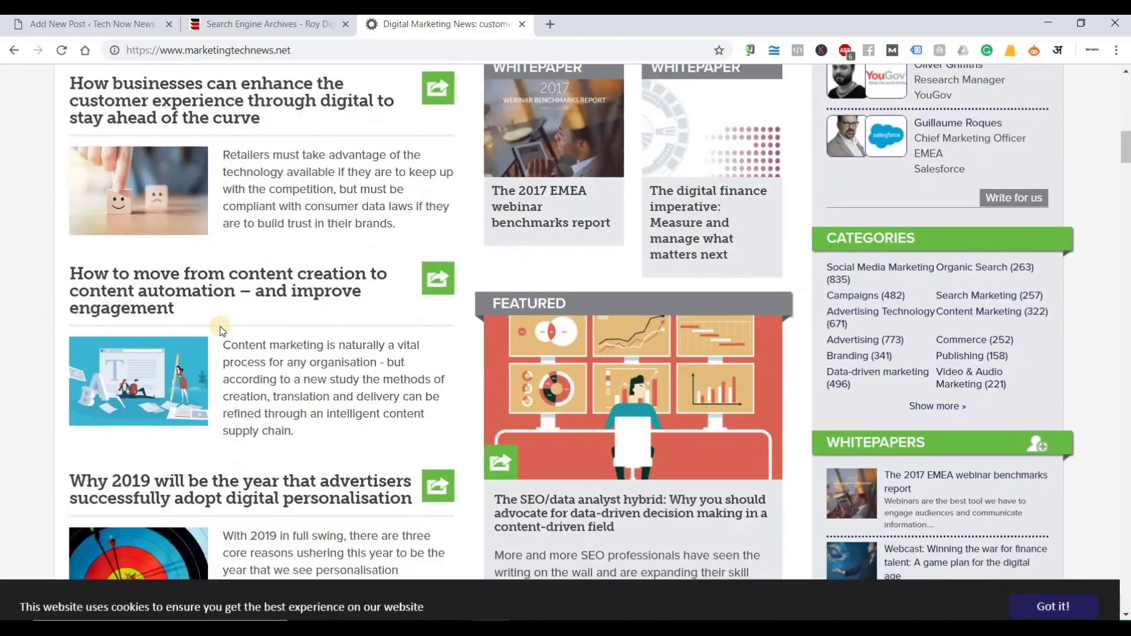
scroll(222, 329, "down", 8)
scroll(222, 329, "up", 20)
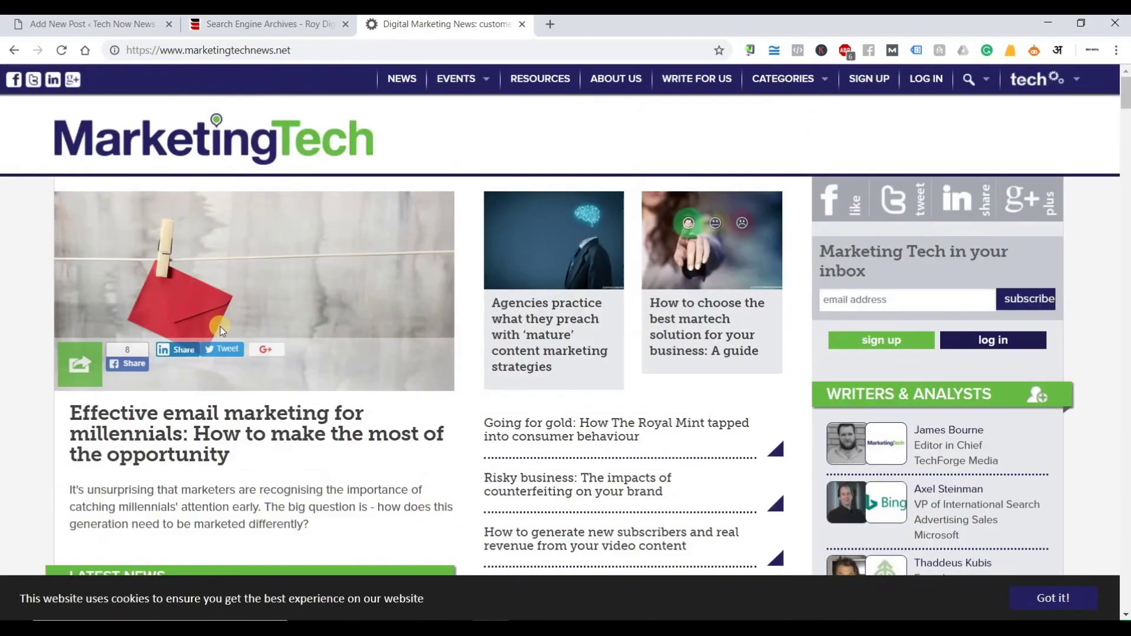
scroll(220, 326, "down", 2)
scroll(211, 340, "down", 3)
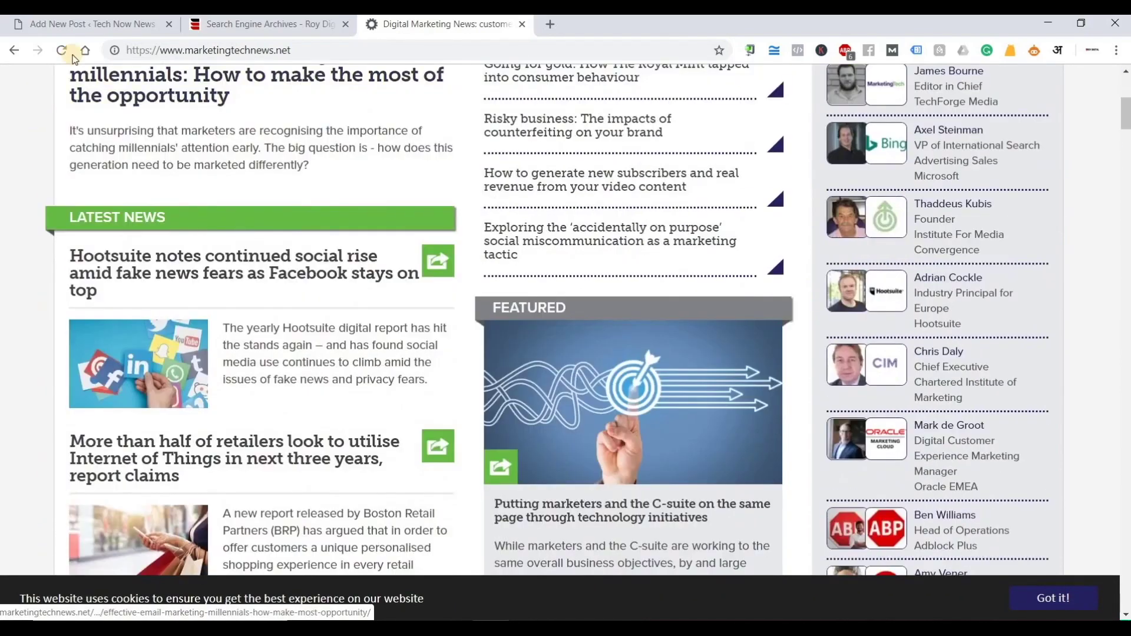
Return to the search results, open The Economic Times' Digital marketing page and open its article on India Research Labs and IBM.
left_click(20, 54)
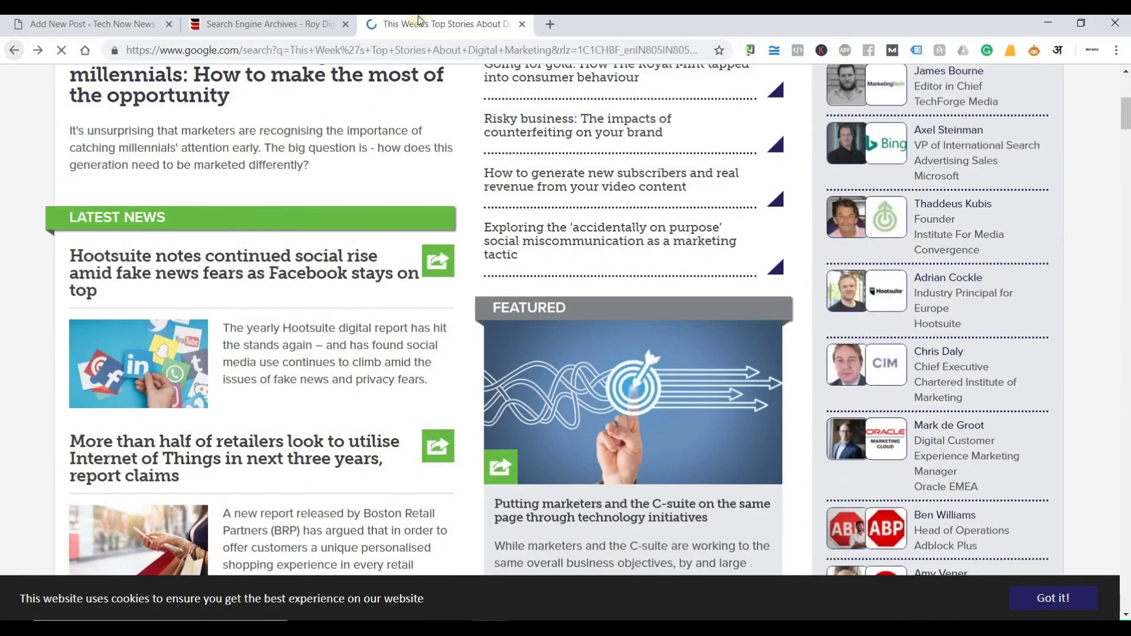
scroll(293, 338, "down", 2)
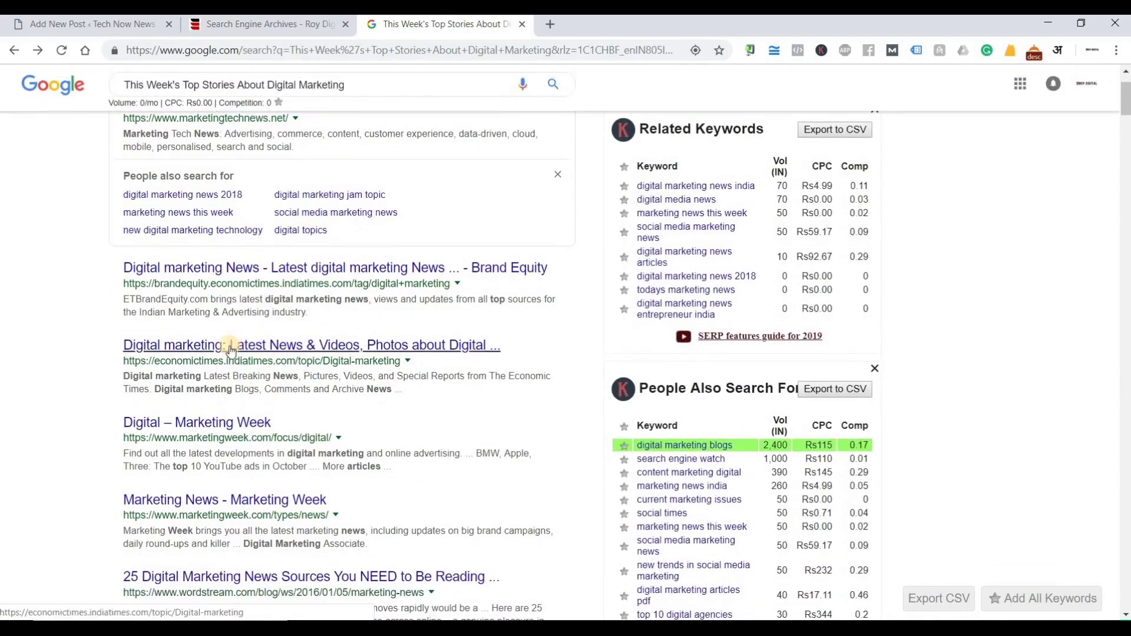
left_click(230, 350)
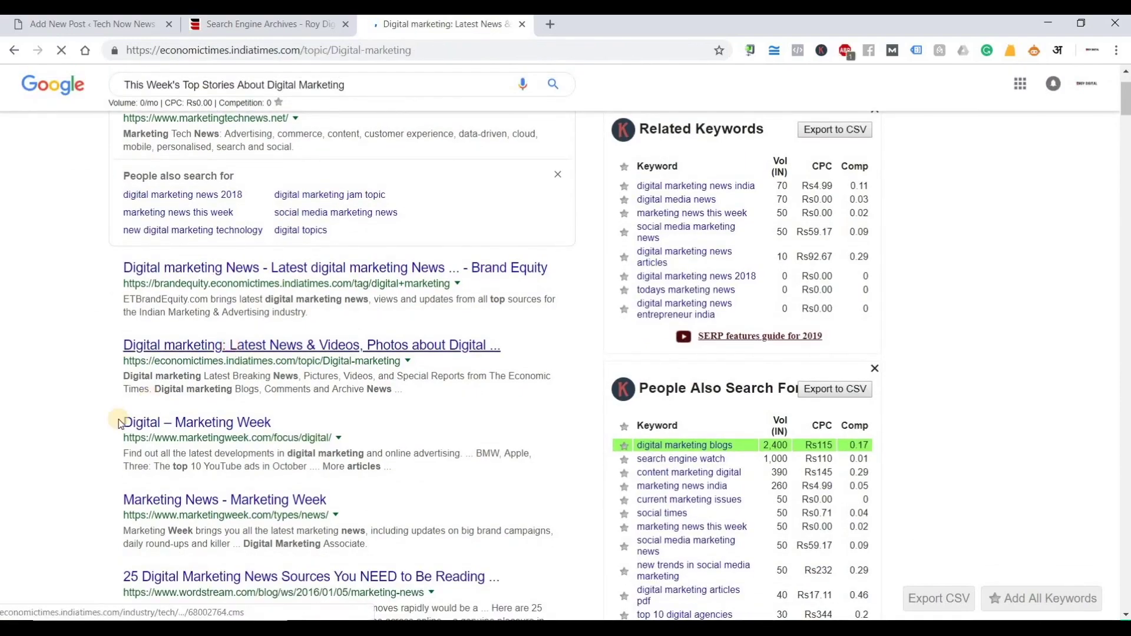
scroll(117, 422, "down", 6)
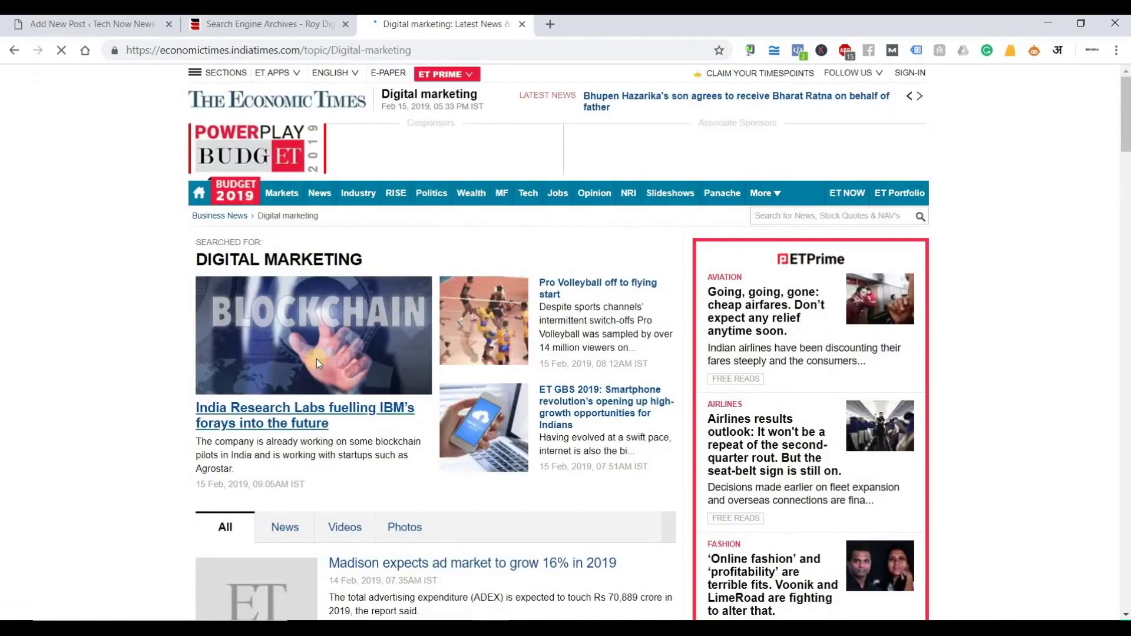
left_click(283, 408)
scroll(404, 184, "down", 6)
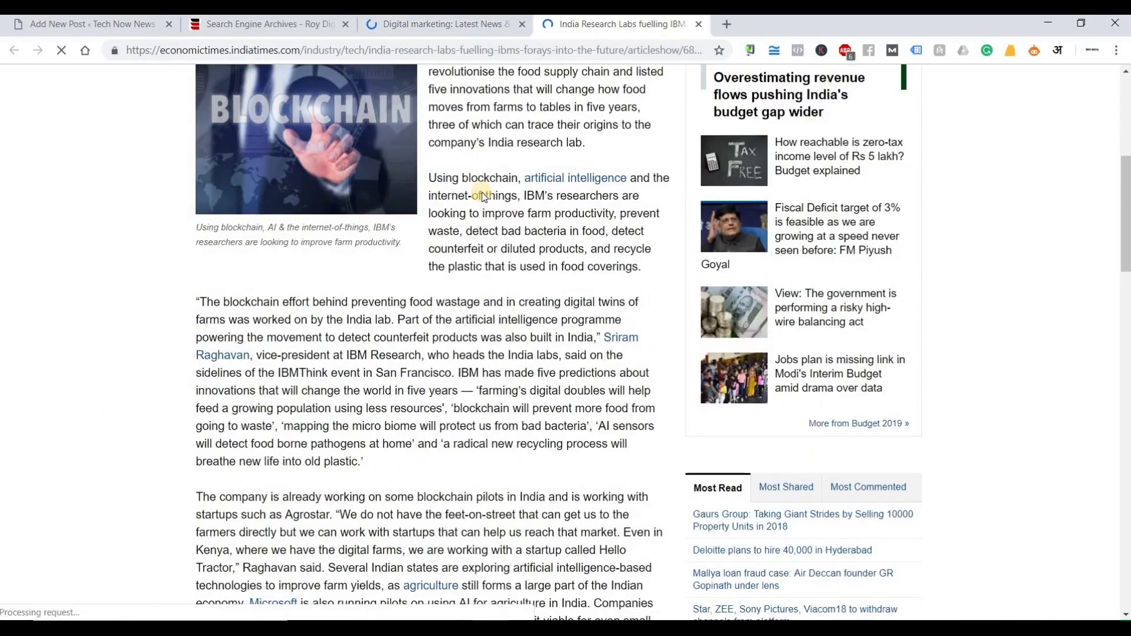
left_click_drag(427, 92, 705, 530)
scroll(494, 471, "down", 3)
left_click(706, 526)
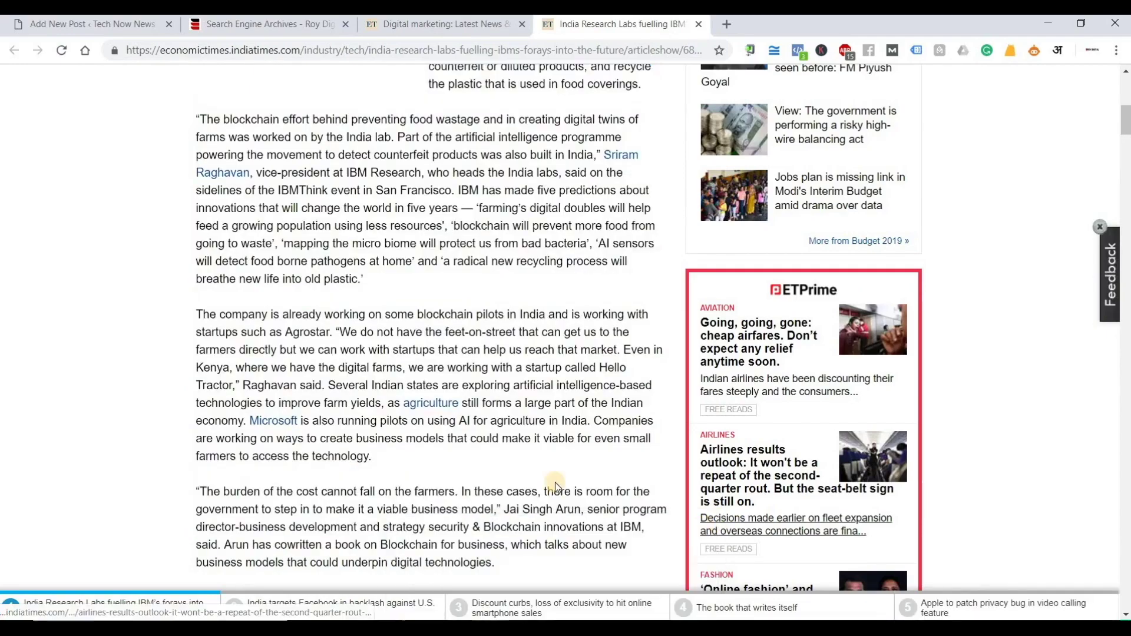
Select the India Research Labs article's body text from its closing line up to the opening IBM paragraph and copy it.
scroll(554, 439, "down", 3)
left_click_drag(498, 424, 212, 104)
scroll(215, 212, "up", 1)
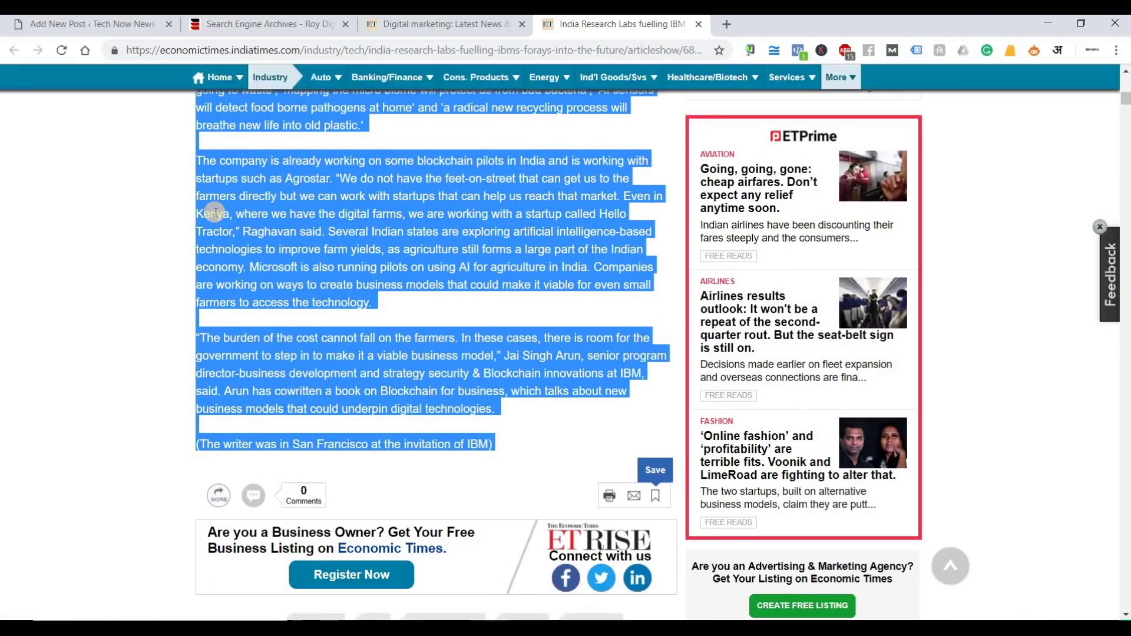
scroll(212, 181, "up", 6)
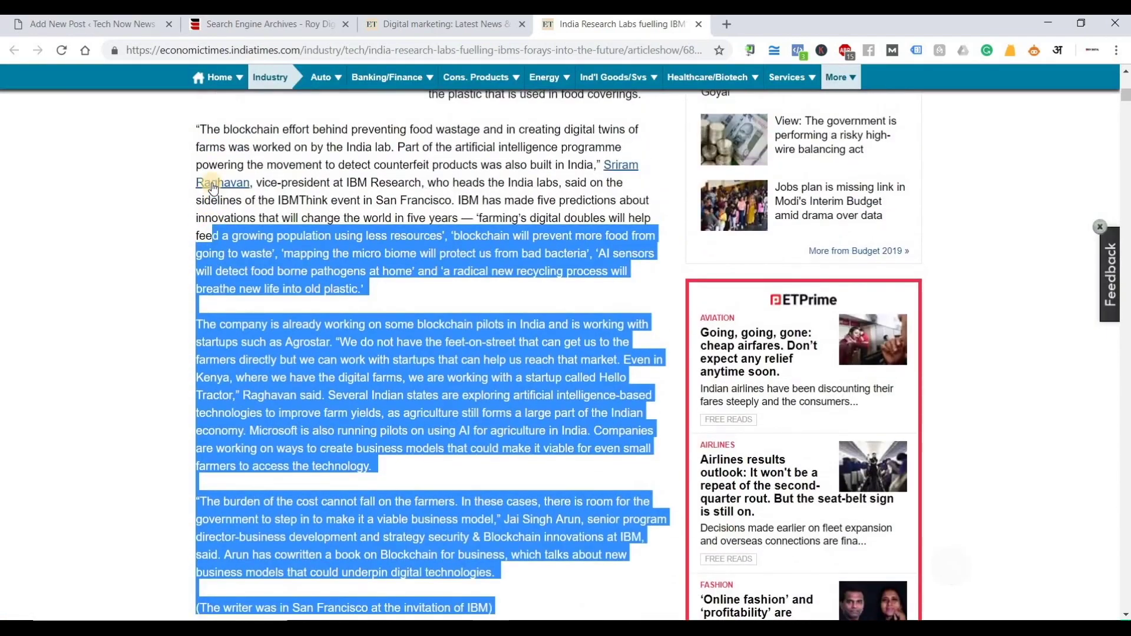
key("shift+Up")
key("shift+Up")
key("shift+Up")
key("shift+Up")
key("shift+Up")
key("shift+Up")
key("shift+Up")
key("shift+Up")
key("shift+Up")
key("shift+Up")
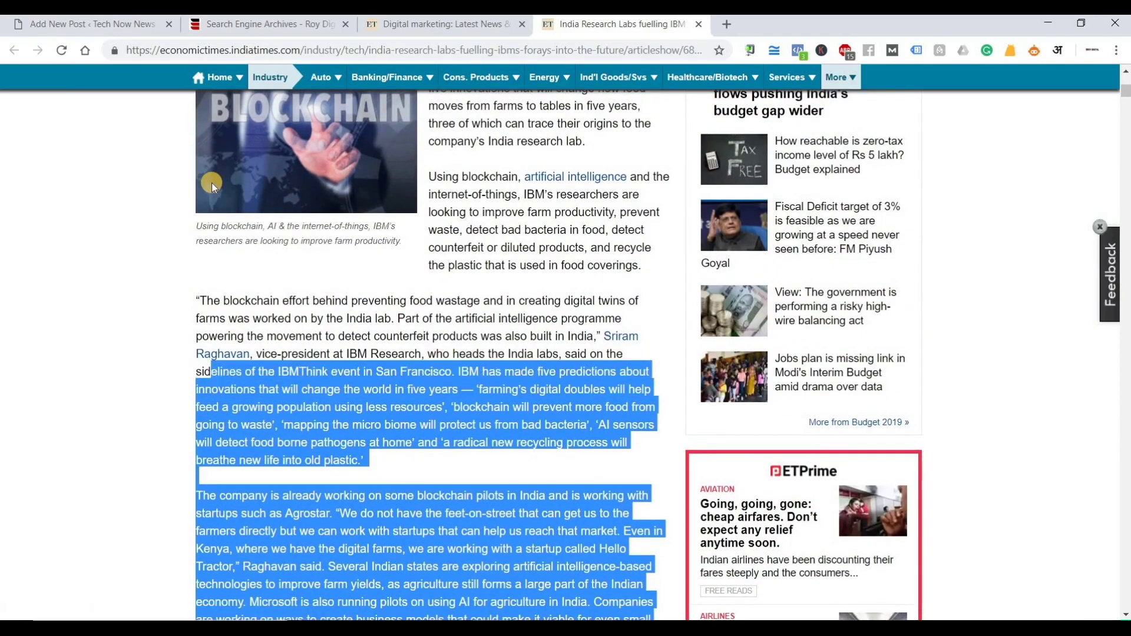
key("shift+Up")
key("shift+Up")
key("shift+Up")
key("shift+Up")
key("shift+Up")
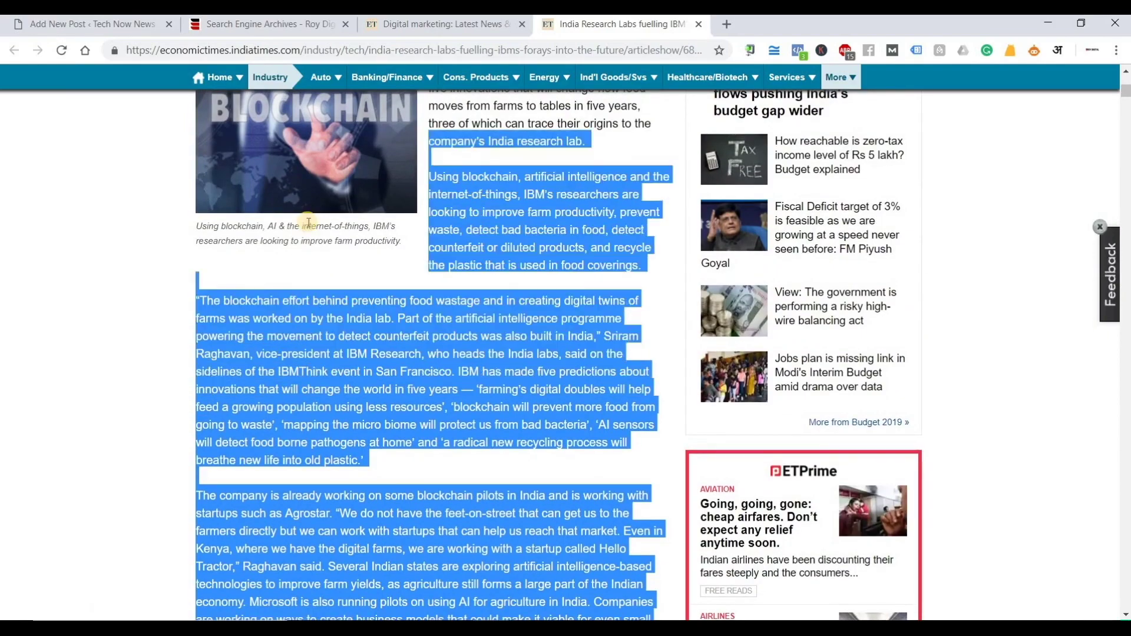
scroll(307, 227, "up", 2)
key("shift+Up")
key("shift+Up")
key("shift+Up")
key("shift+Up")
key("shift+Up")
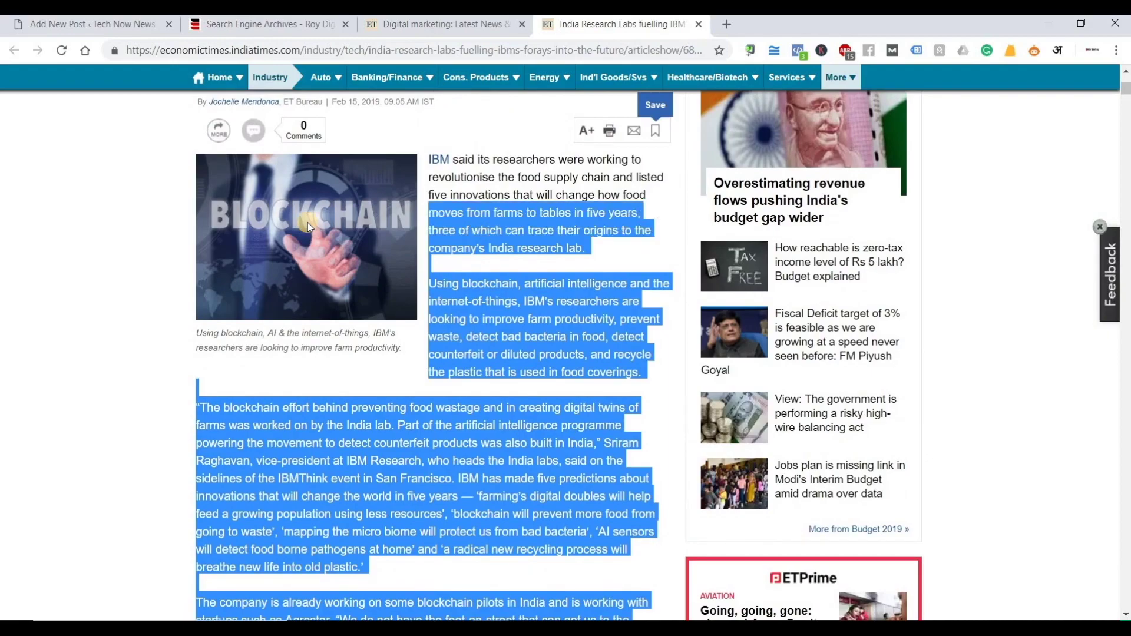
left_click(308, 222)
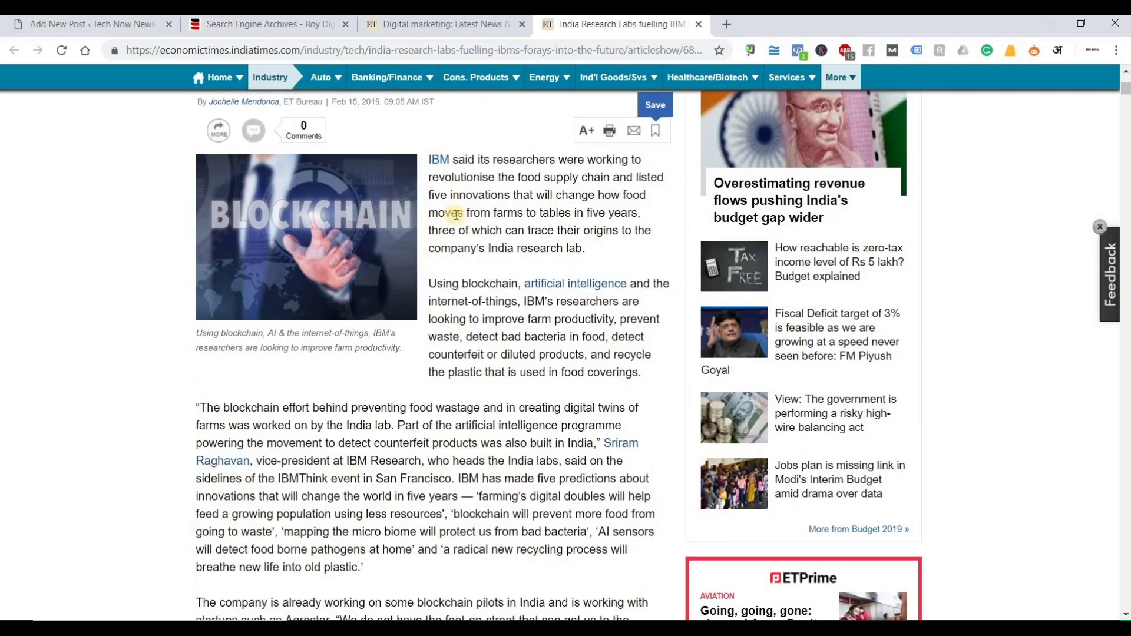
Return to the WordPress post and paste the copied IBM article text into the empty paragraph below the title.
key("alt+Tab")
key("alt+Tab")
key("alt+Tab")
left_click(113, 22)
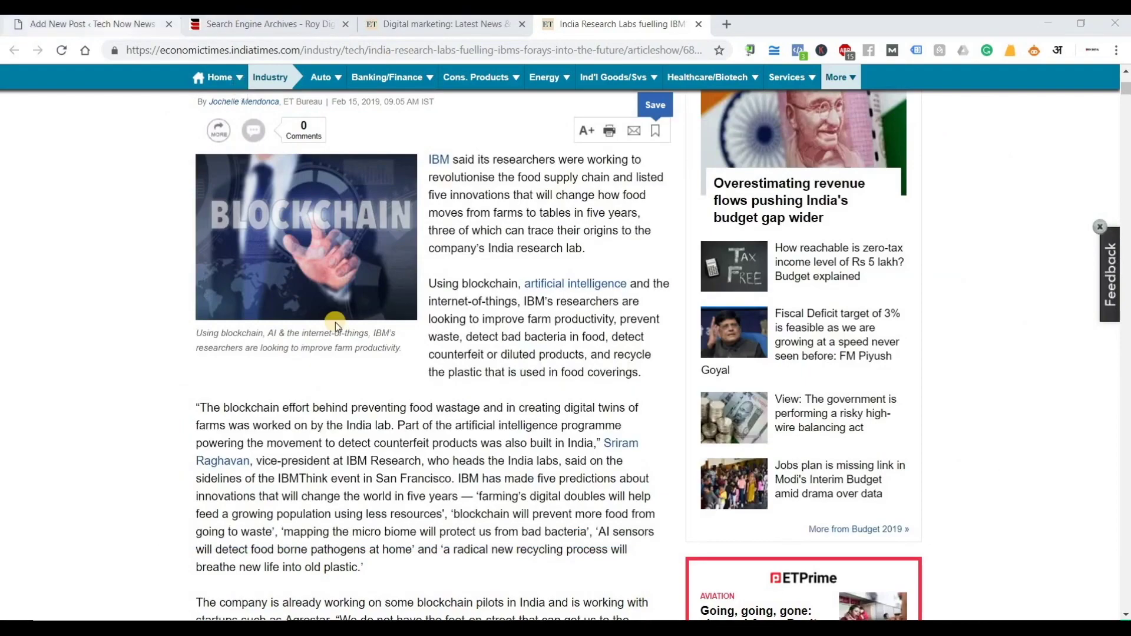
left_click(367, 305)
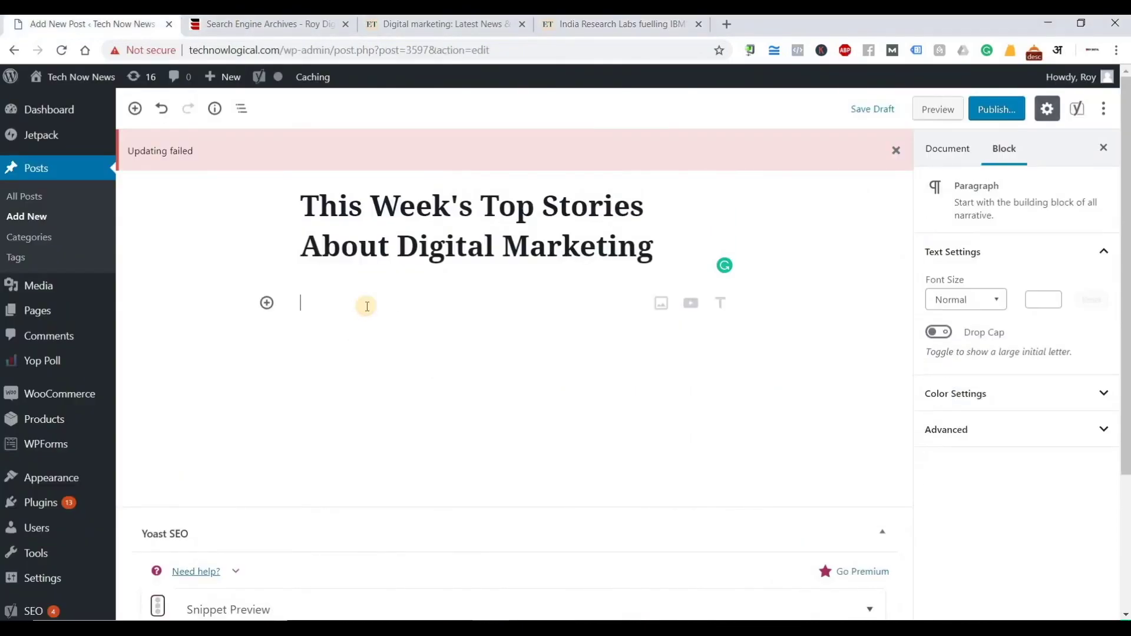
type("IBM said its researchers were working to revolutionise the food supply chain and listed five innovations that will change how food moves from farms to tables in five years, three of which can trace their origins to the company’s India research lab. Using blockchain, artificial intelligence and the internet-of-things, IBM’s researchers are looking to improve farm productivity, prevent waste, detect bad bacteria in food, detect counterfeit or diluted products, and recycle the plastic that .. Read more at: //economictimes.indiatimes.com/articleshow/68002764.cms?utm_source=contentofinterest&utm_medium=text&utm_campaign=cppst")
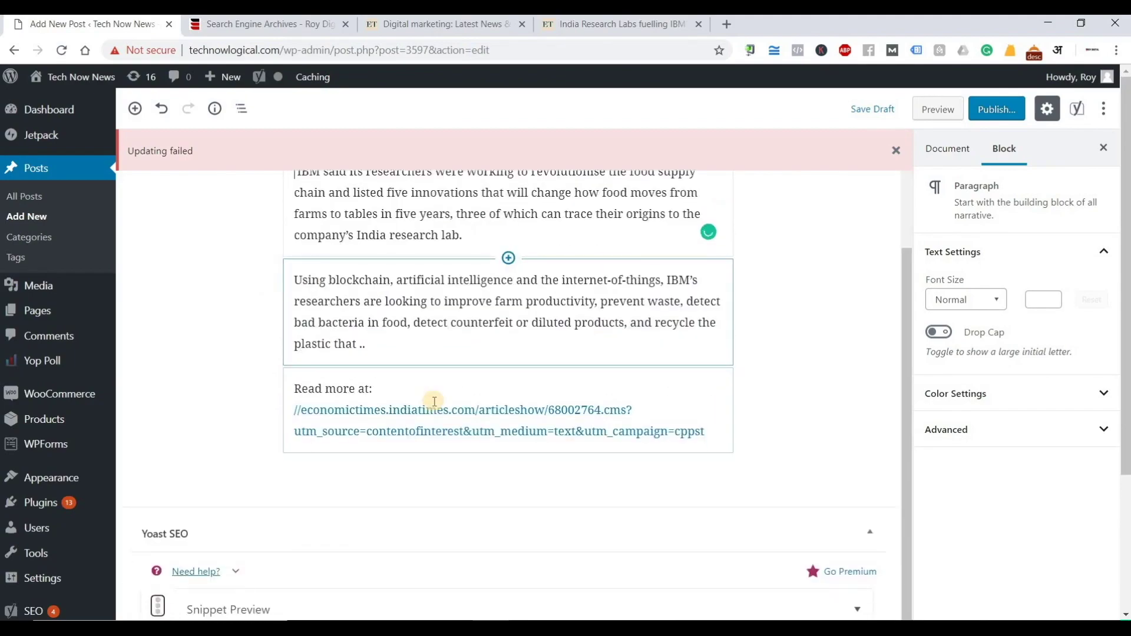
left_click(223, 425)
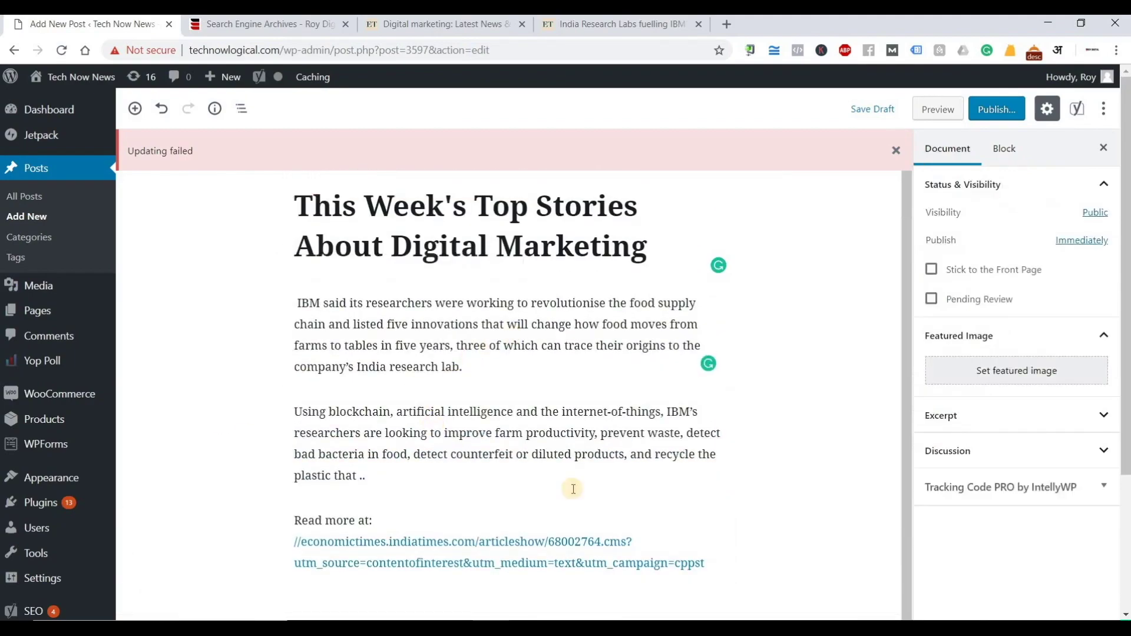
Remove the "Read more at" link paragraph from the end of the post and dismiss the mail account notification.
left_click(533, 347)
left_click(441, 418)
scroll(439, 417, "down", 2)
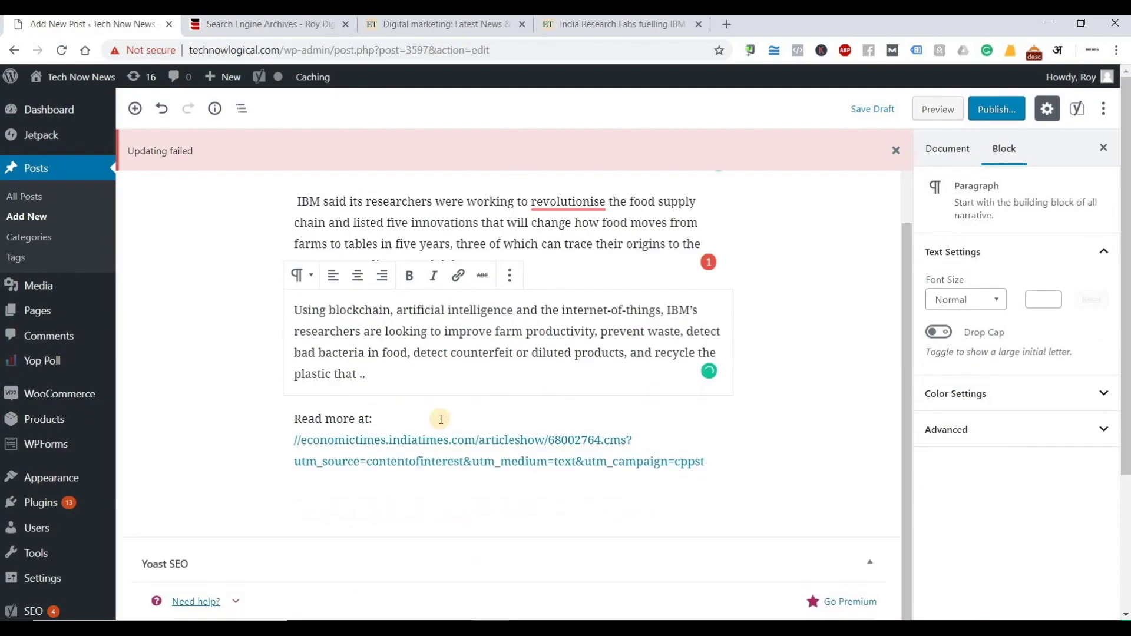
left_click(702, 443)
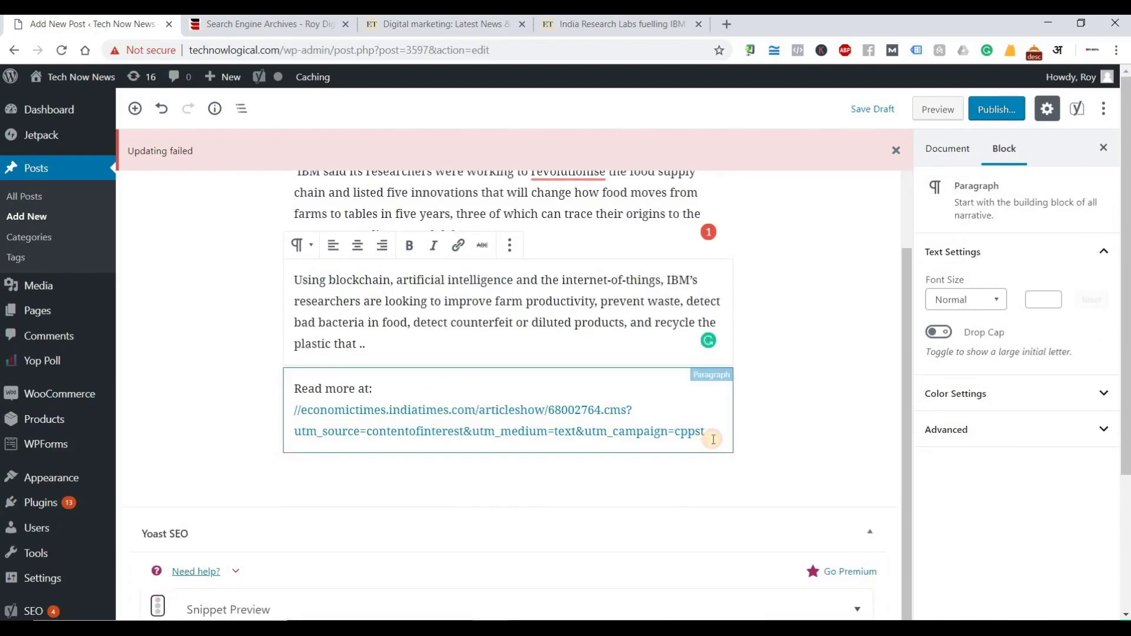
left_click(511, 355)
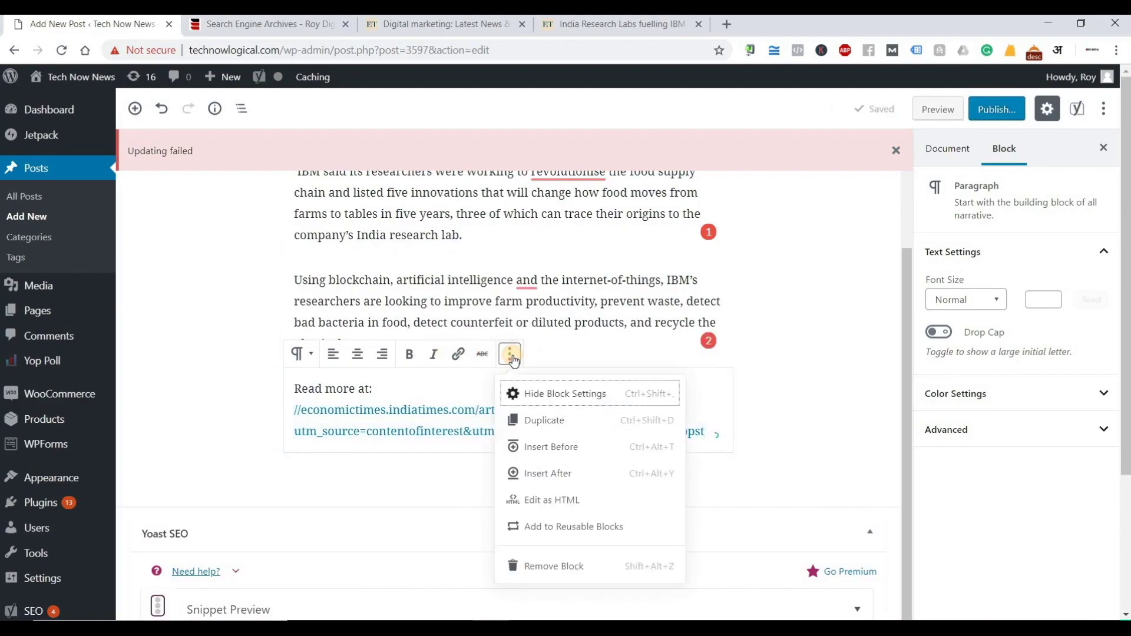
left_click(555, 567)
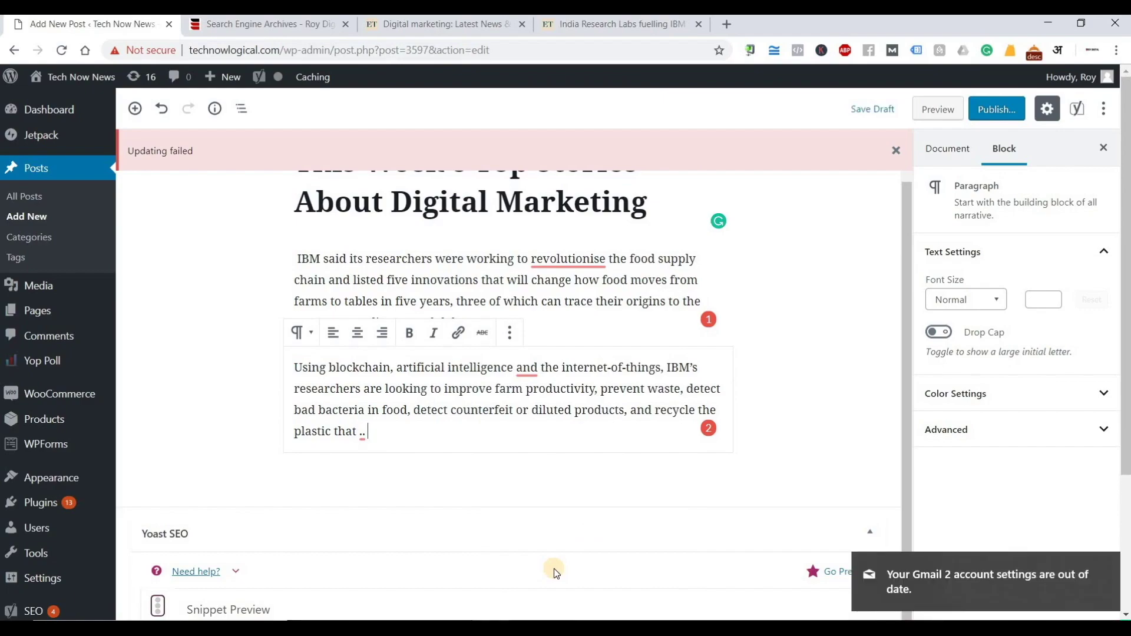
left_click(1105, 566)
scroll(817, 403, "up", 1)
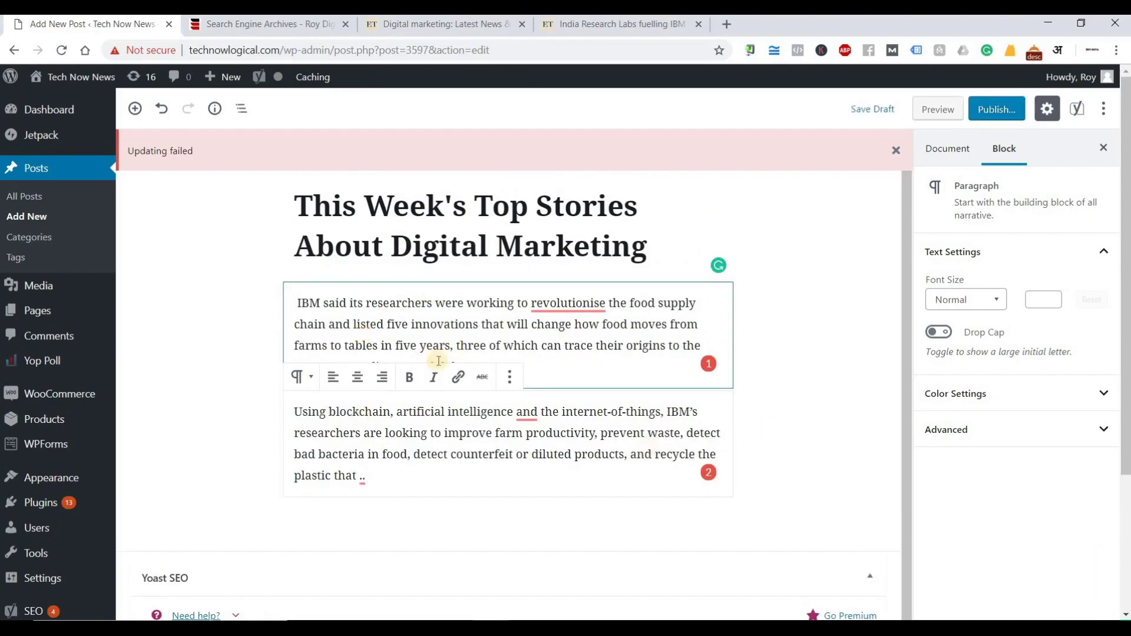
Add separate filler paragraphs of random text below the IBM article text, such as "asdflas';dfljk", "asdfljSDLKFJA", "AS'GOIULKLJ[9auadgl" and "xcv;oiuasdlkgja".
scroll(438, 361, "down", 1)
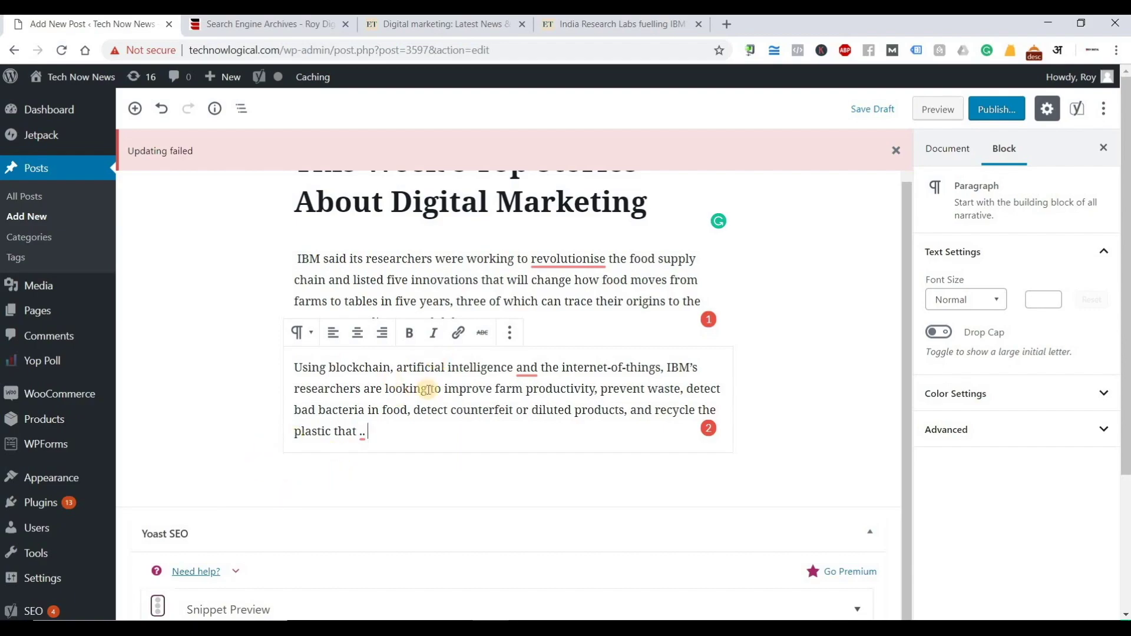
left_click(407, 433, "shift")
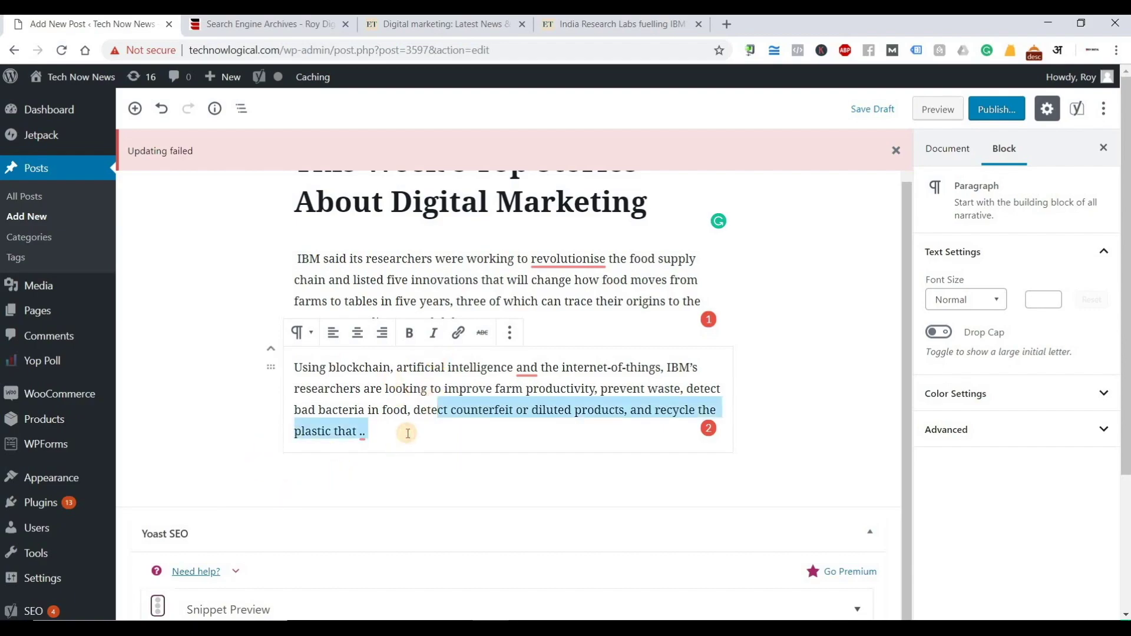
left_click(408, 434)
key("Return")
type("asdflas';dfljk")
key("Return")
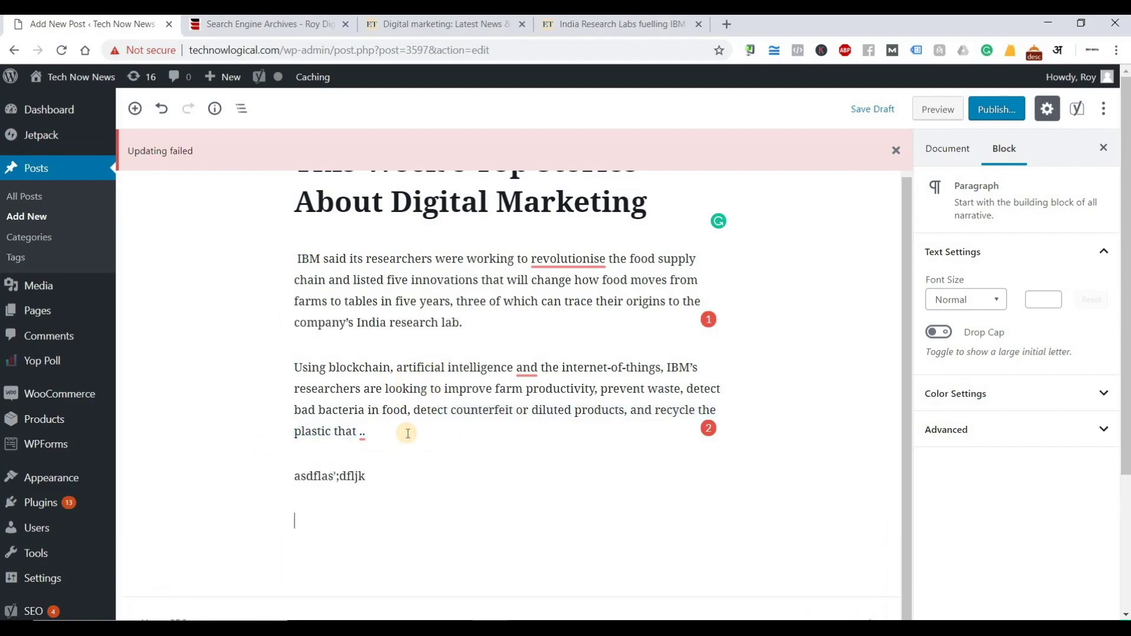
type("asdflj")
key("Caps_Lock")
type("SDLKFJA")
key("Return")
type("AS'GOIULK")
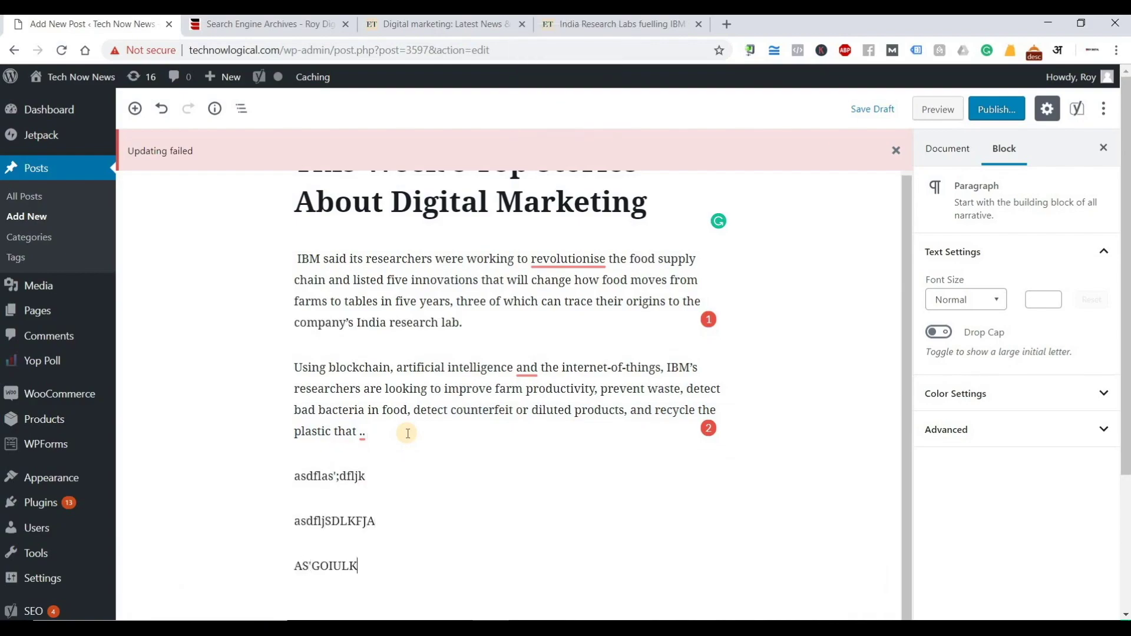
type("LJ")
key("Caps_Lock")
type("[9auadgl")
key("Return")
type("xcv;oiuasdlkgj")
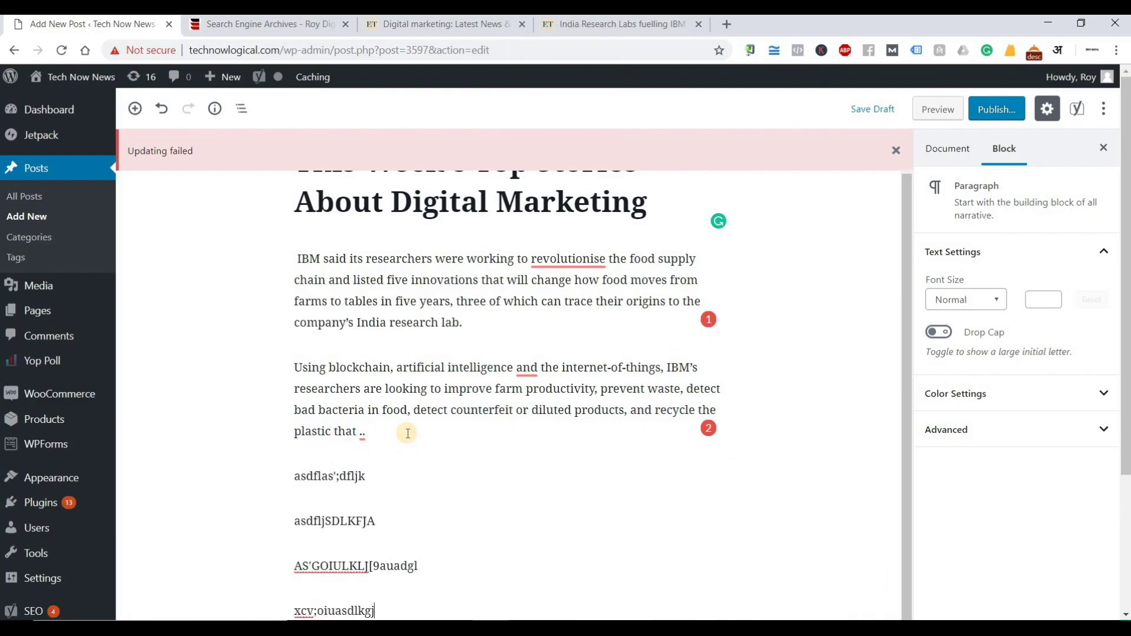
type("a")
key("Return")
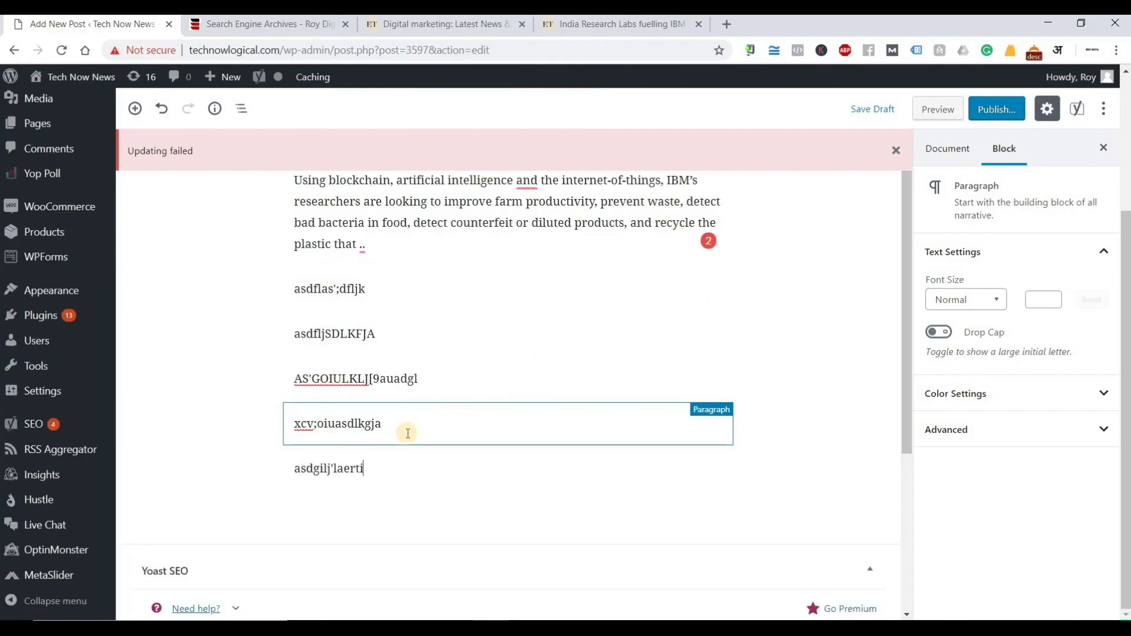
Dismiss the failed-update notice, deselect the last filler paragraph and try to save the post draft.
scroll(483, 303, "up", 1)
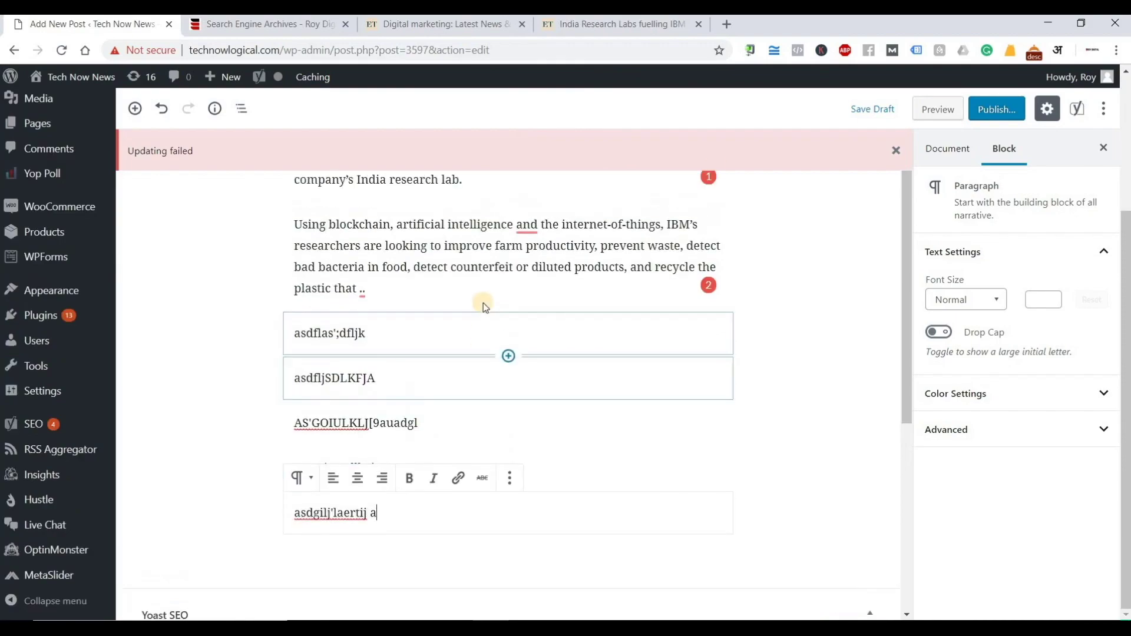
left_click(900, 152)
scroll(450, 313, "down", 1)
scroll(451, 313, "up", 1)
scroll(451, 312, "down", 4)
scroll(451, 312, "up", 4)
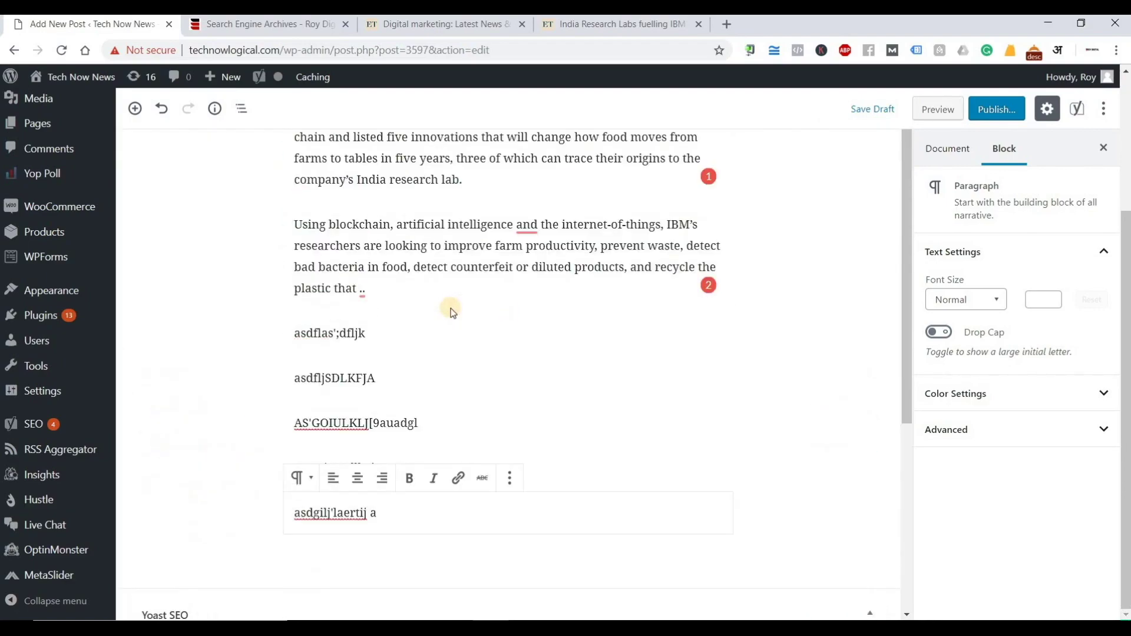
left_click(197, 349)
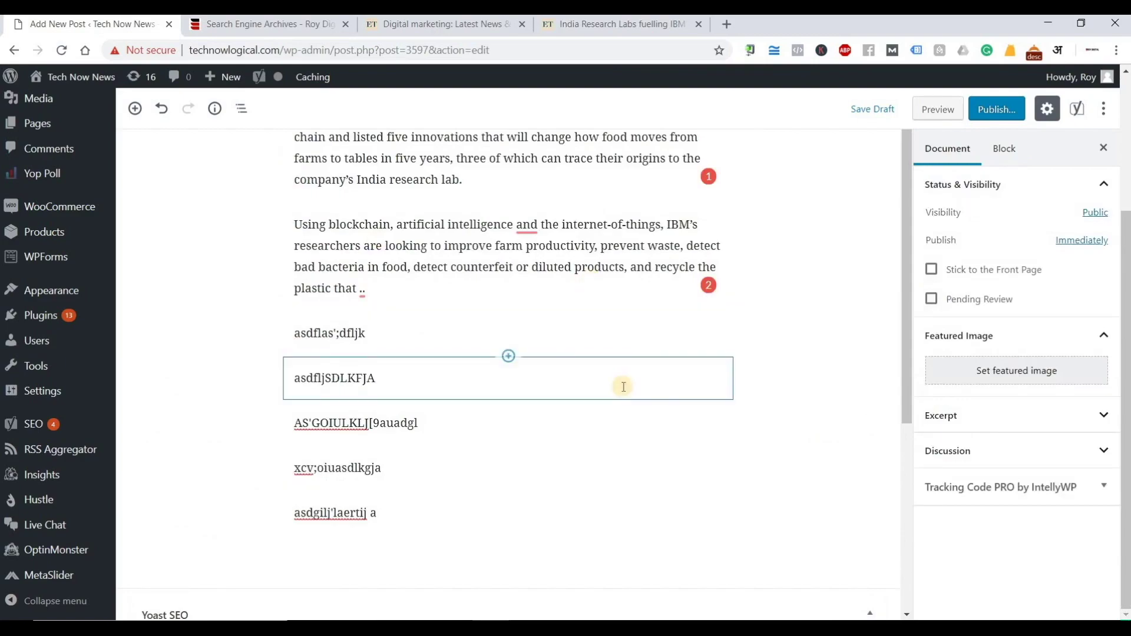
key("ctrl+s")
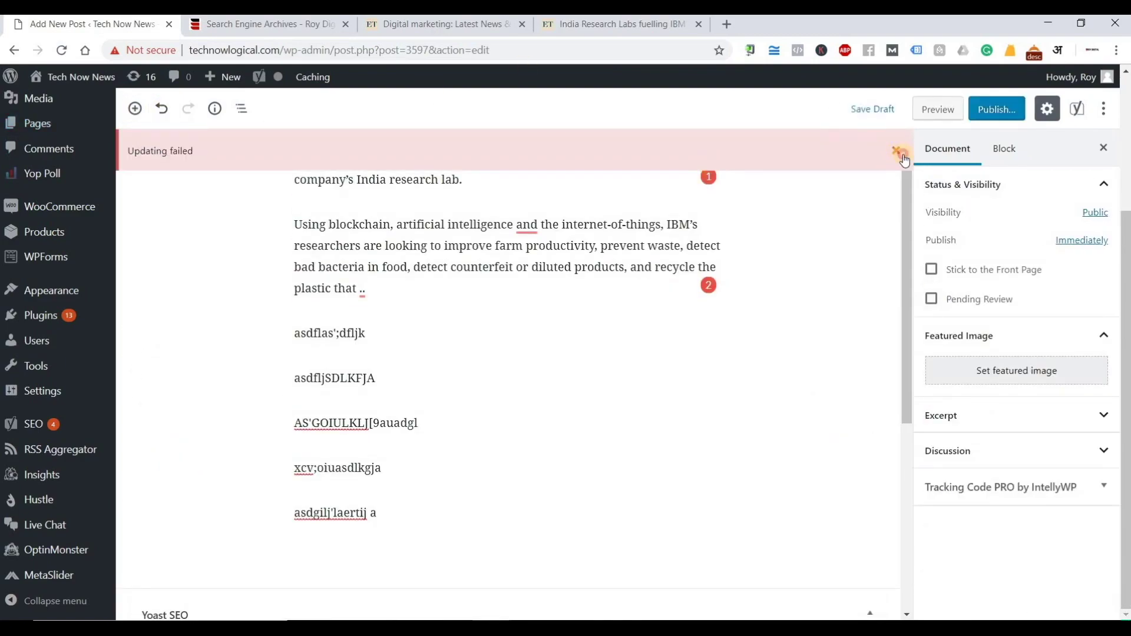
Insert the "Mission" sign picture from the media library as an image block between the two IBM paragraphs.
scroll(652, 311, "up", 4)
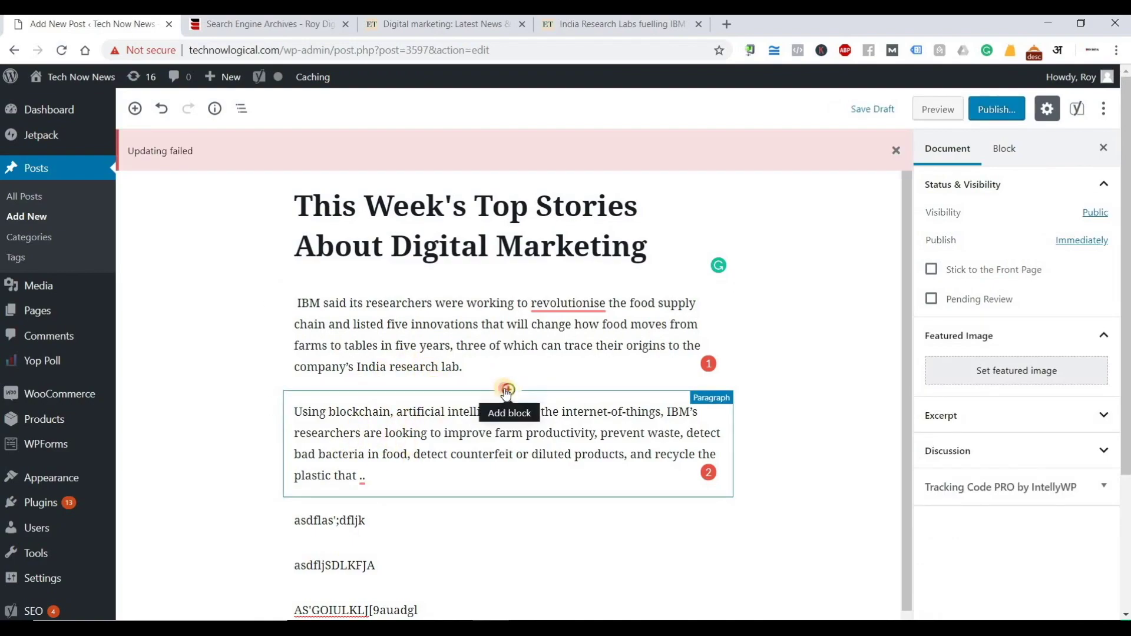
left_click(506, 390)
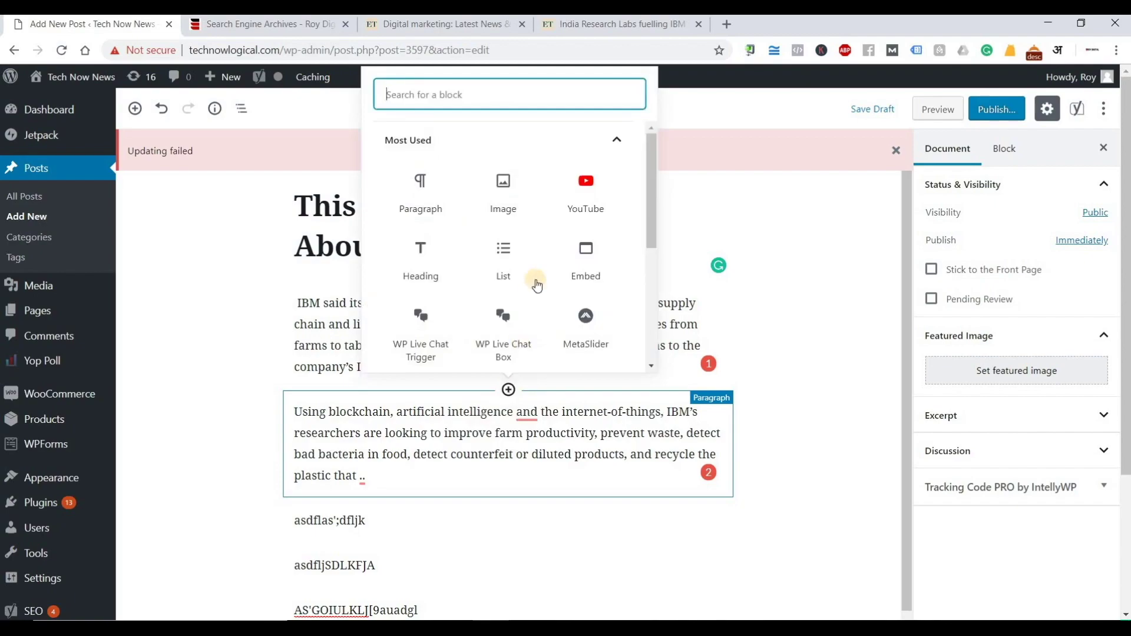
left_click(502, 210)
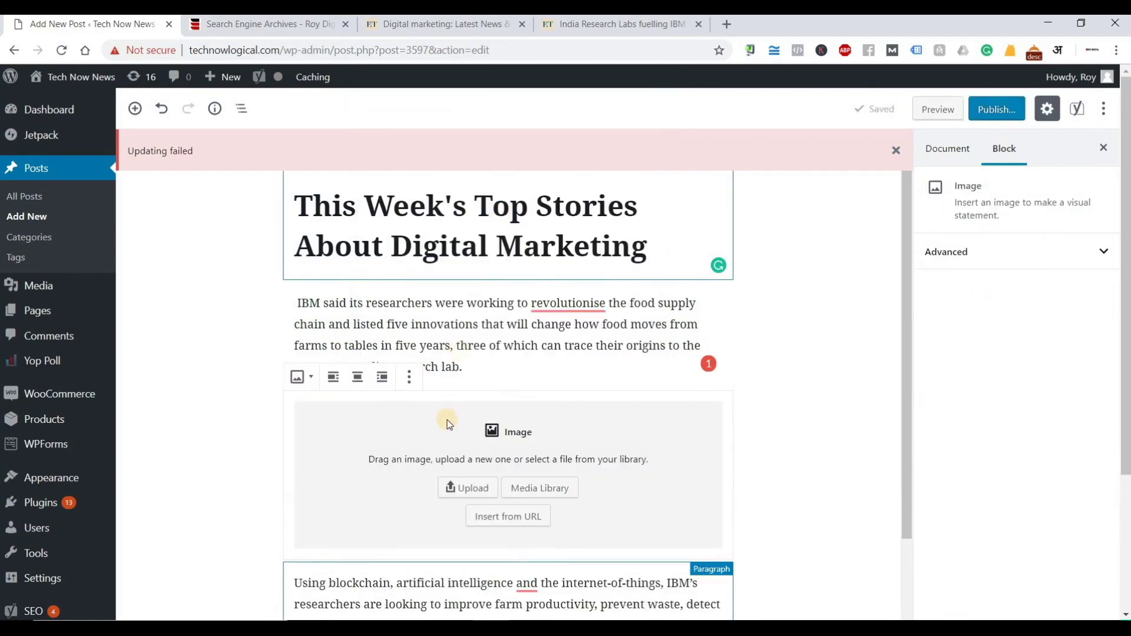
left_click(548, 488)
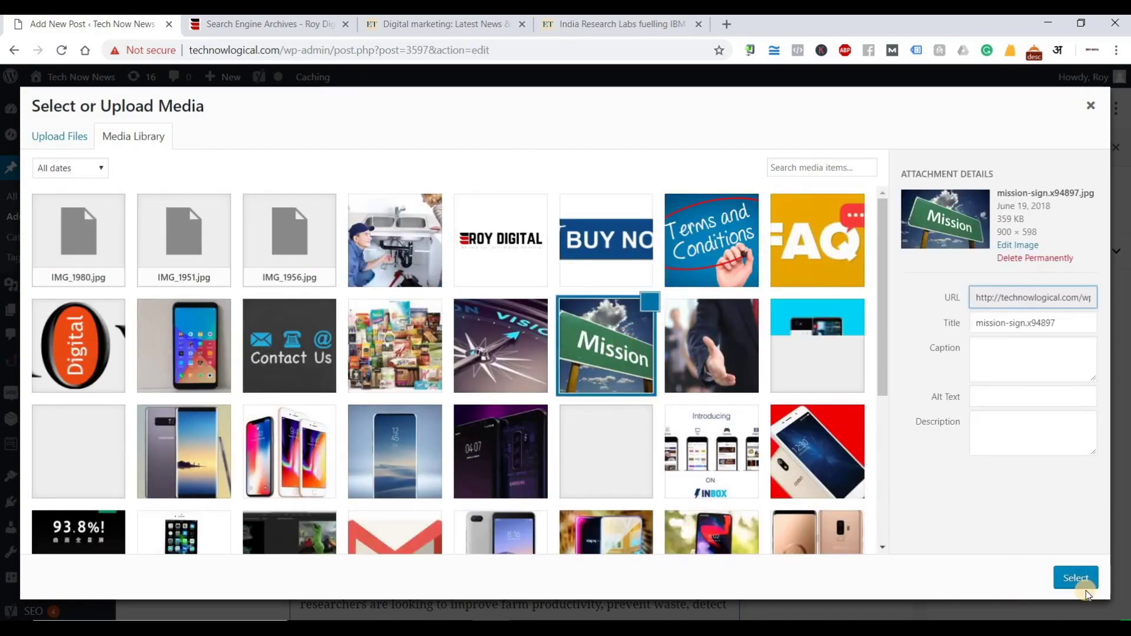
left_click(1076, 578)
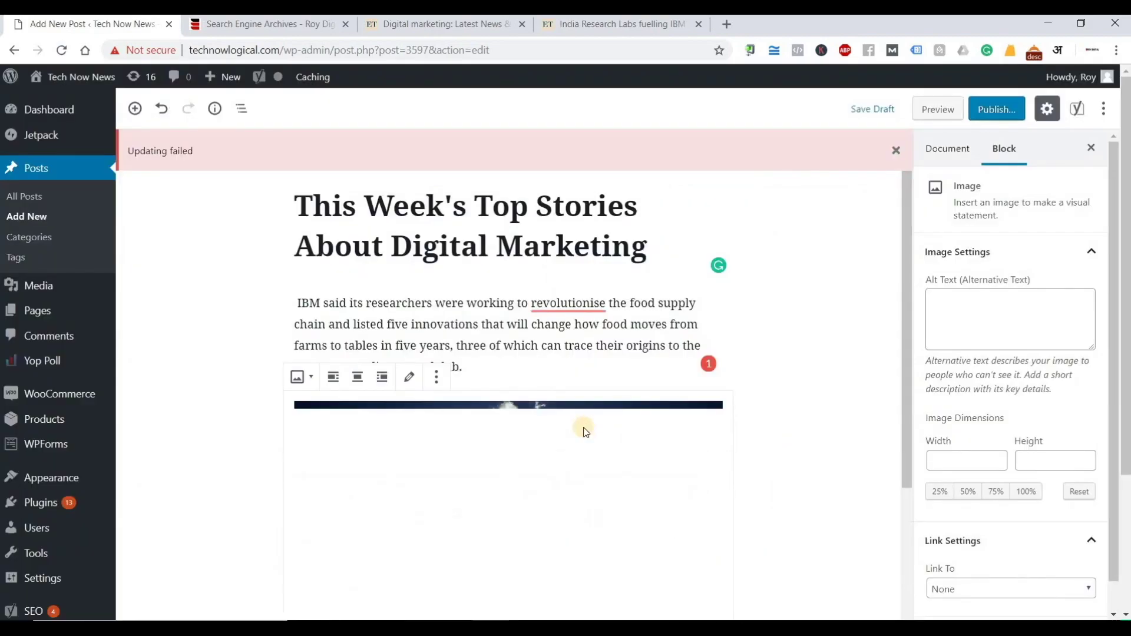
scroll(585, 432, "down", 5)
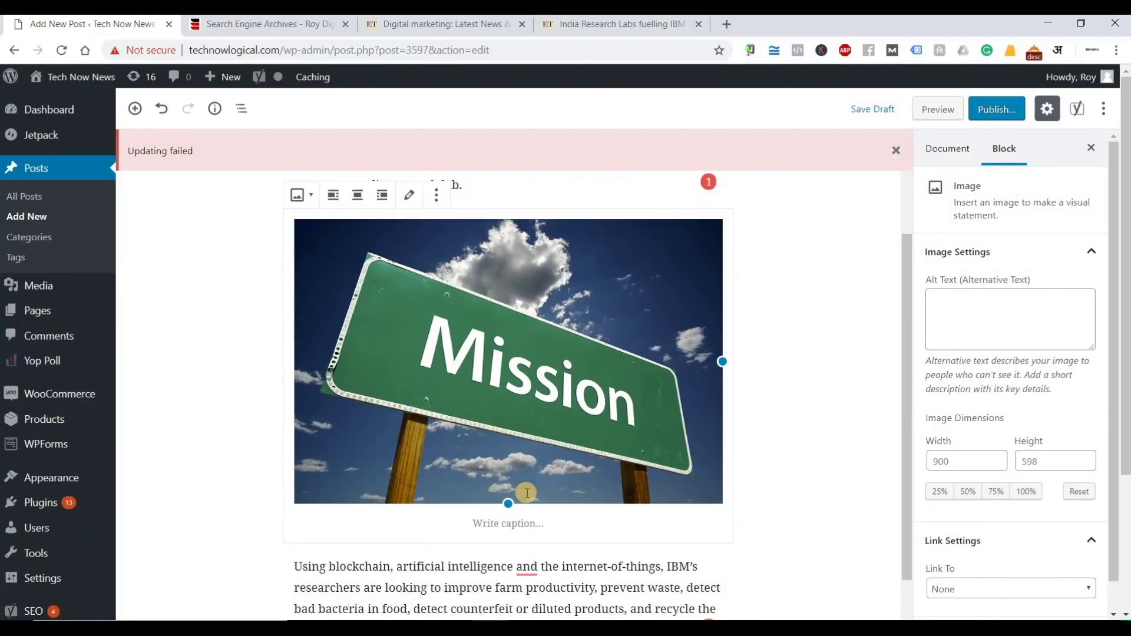
Switch to the India Research Labs article and examine how it and its next story place images beside the text.
left_click(581, 30)
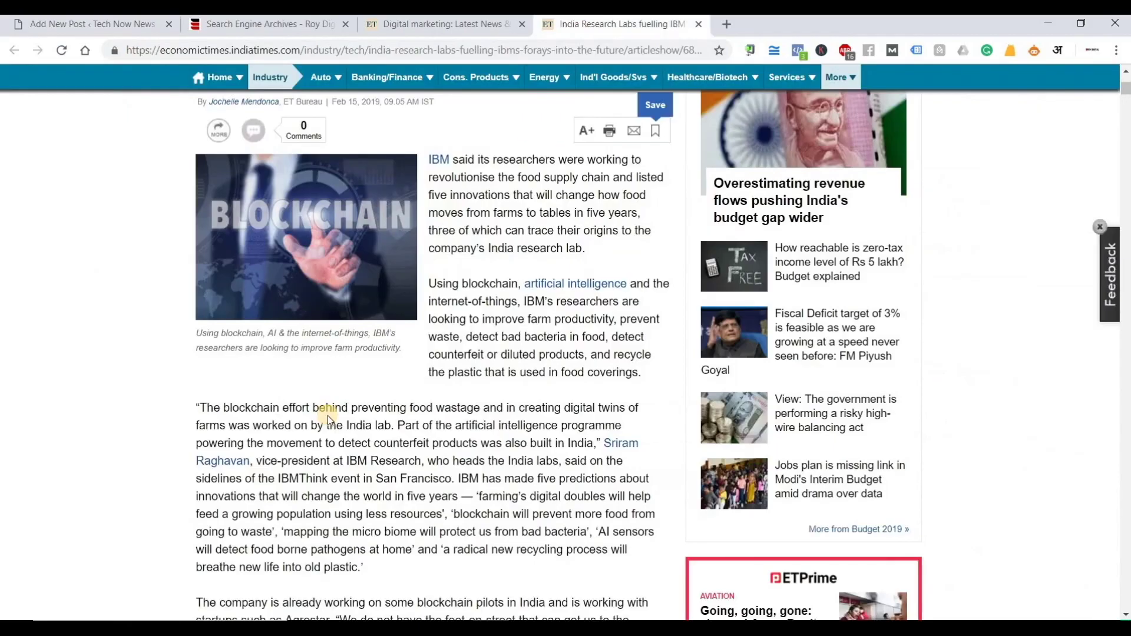
scroll(327, 415, "down", 5)
scroll(328, 415, "down", 15)
scroll(328, 415, "up", 12)
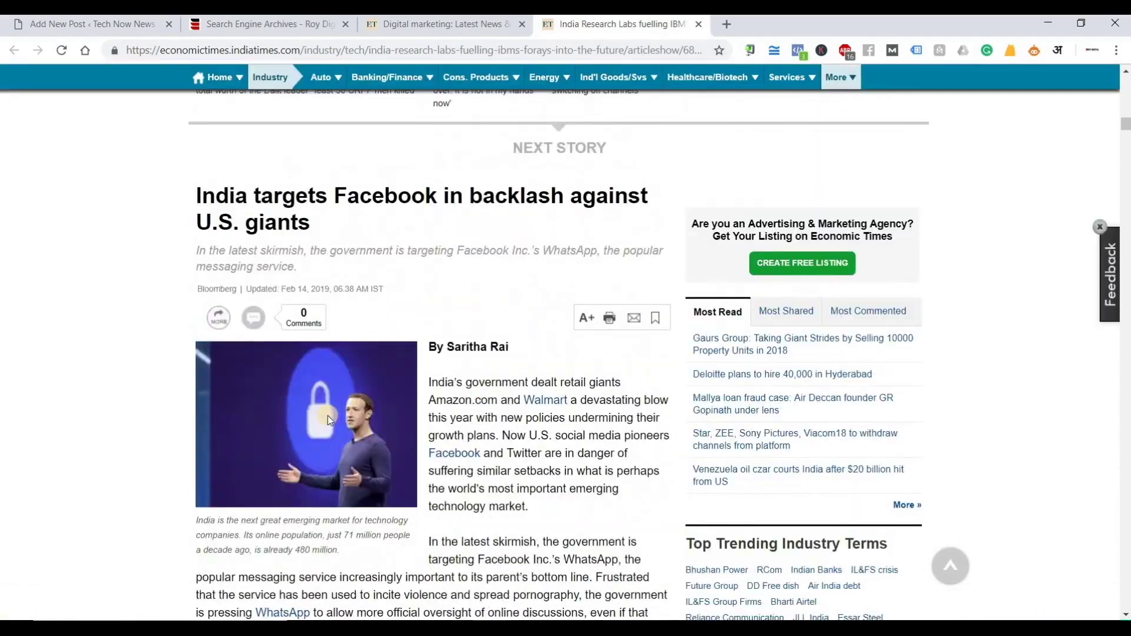
scroll(578, 99, "up", 2)
scroll(159, 222, "up", 12)
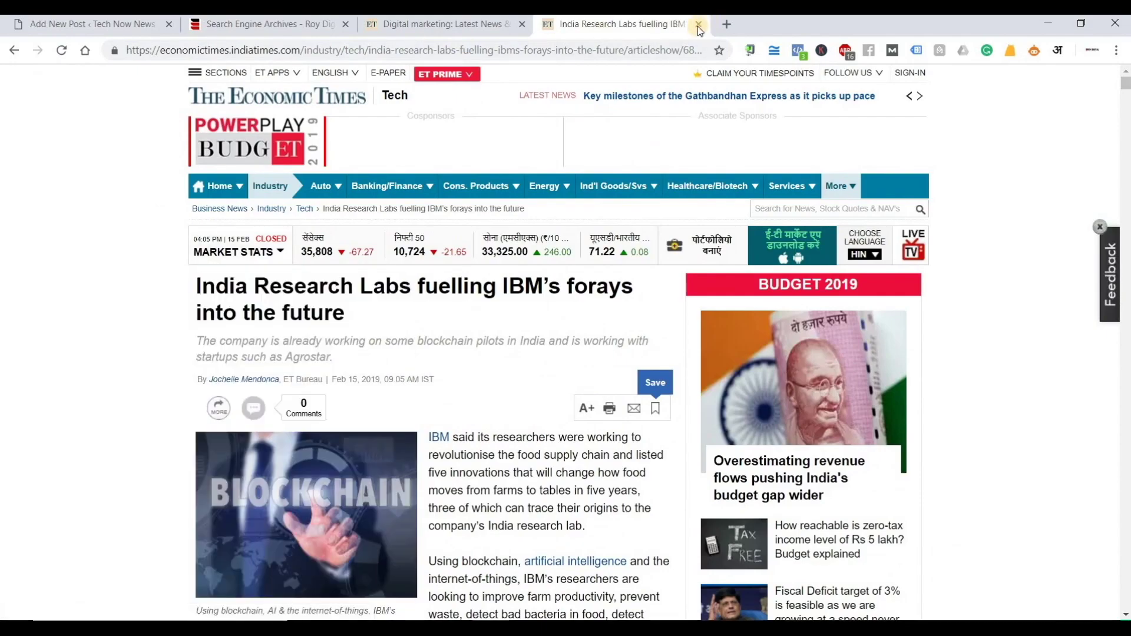
Close the India Research Labs article, block The Economic Times' notifications and close its Digital marketing page.
key("ctrl+w")
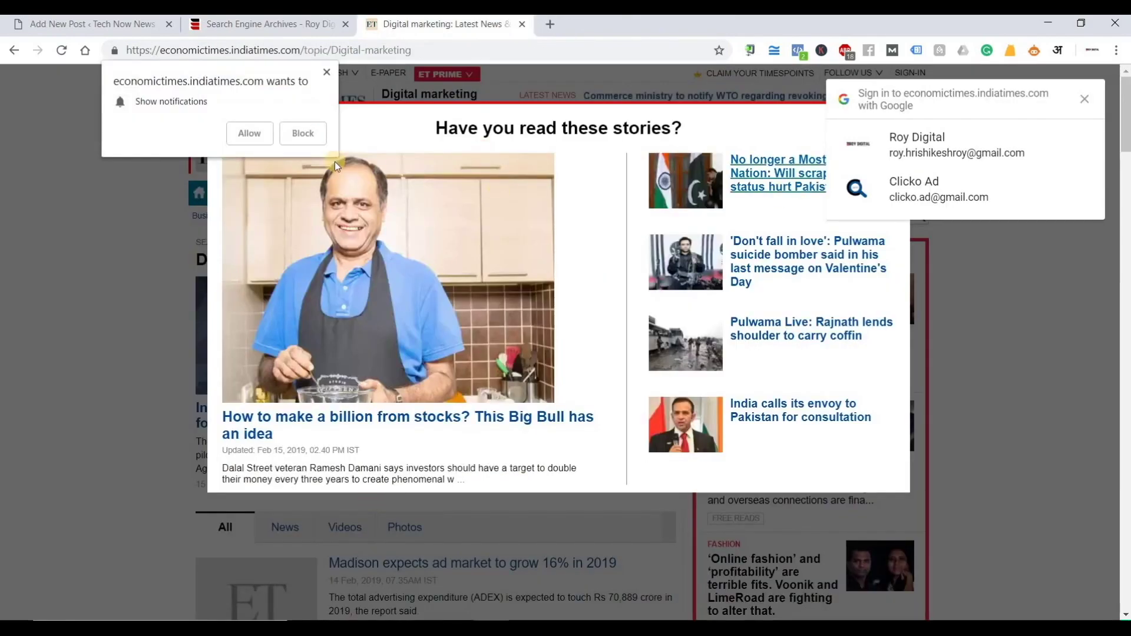
left_click(299, 136)
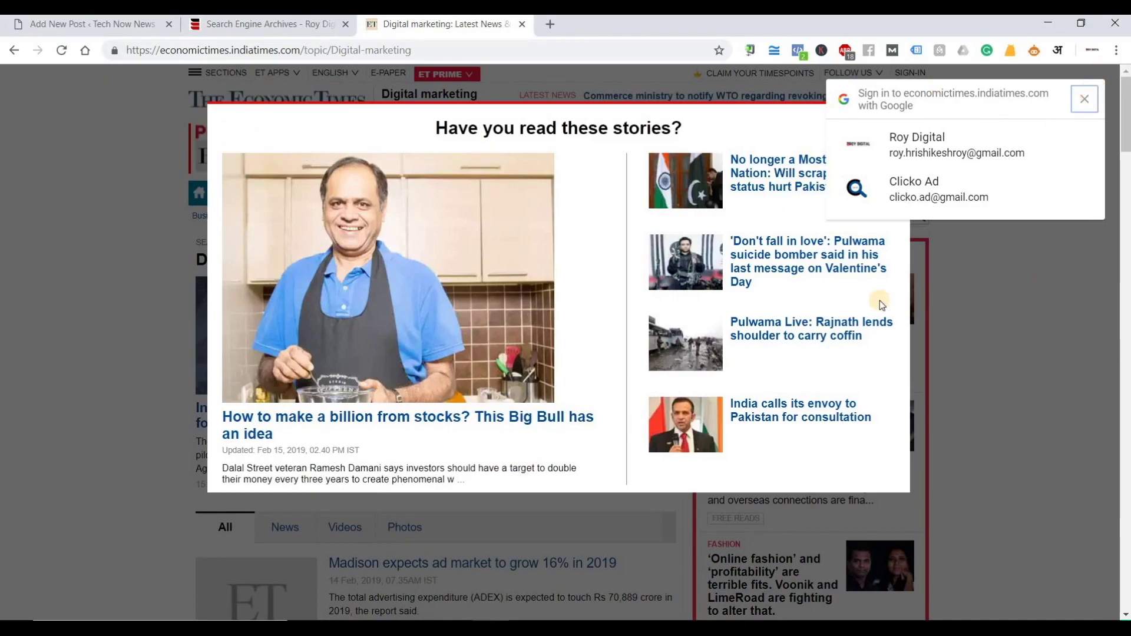
scroll(637, 406, "down", 6)
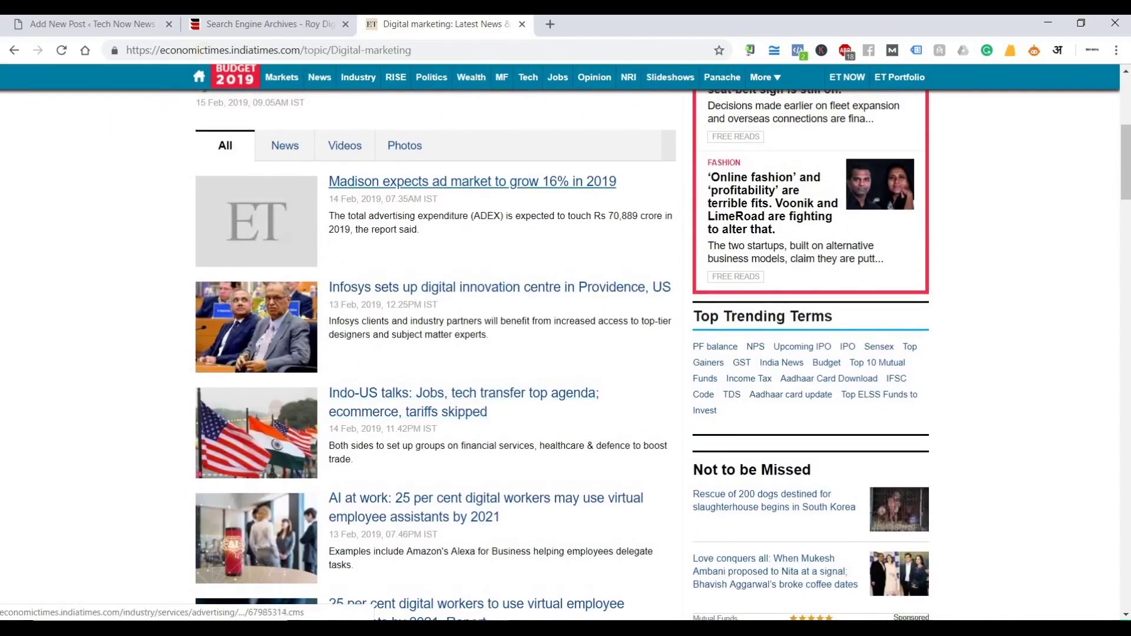
left_click(523, 24)
Open Roy Digital's article "The Nuances of off Page SEO Techniques Options" and examine how its images are placed between paragraphs.
scroll(292, 518, "down", 5)
key("F5")
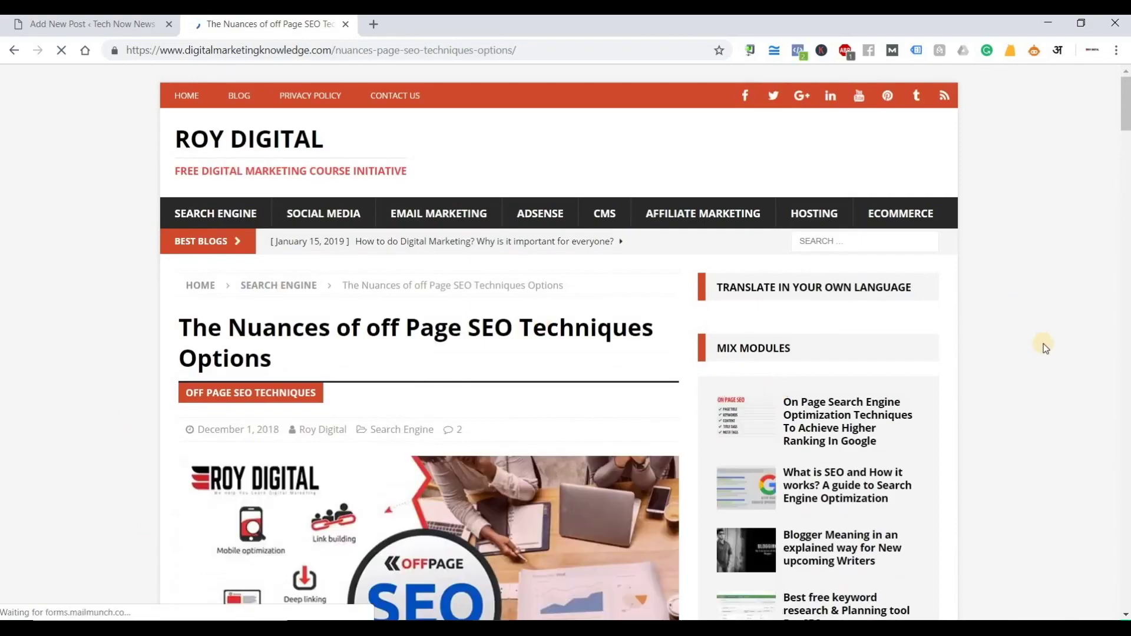
scroll(904, 362, "down", 3)
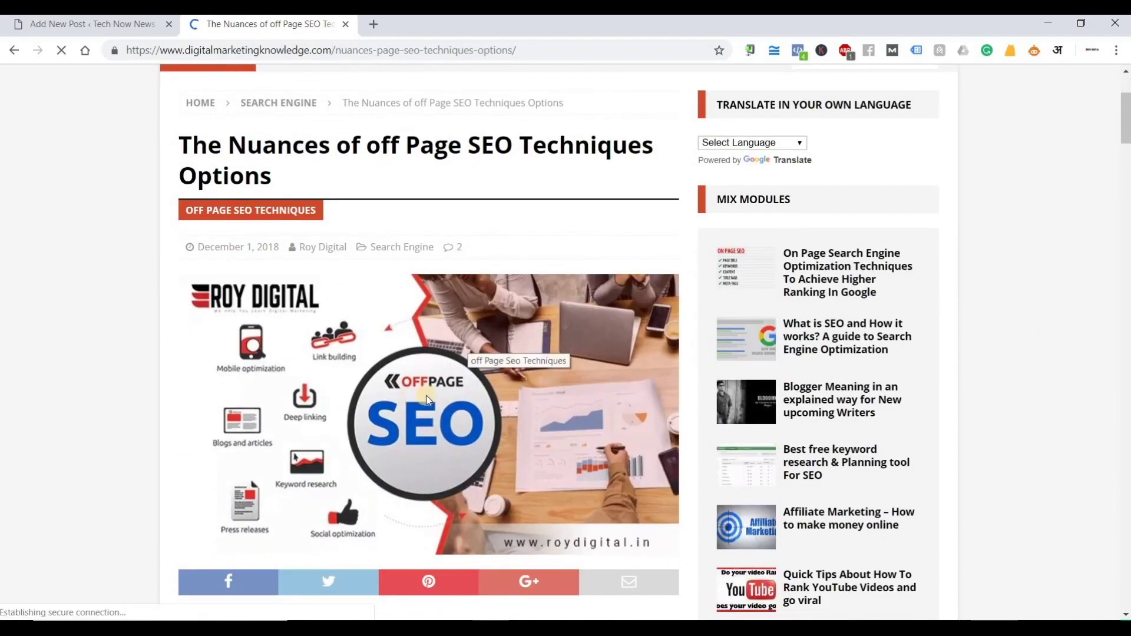
scroll(340, 293, "down", 12)
scroll(339, 294, "down", 13)
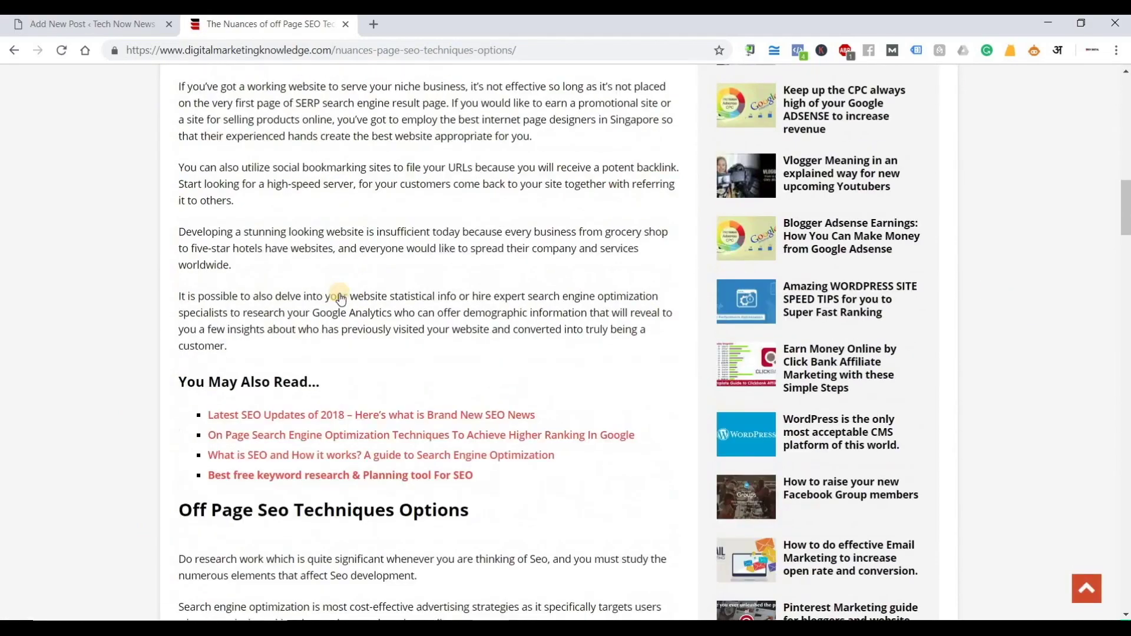
scroll(306, 280, "up", 3)
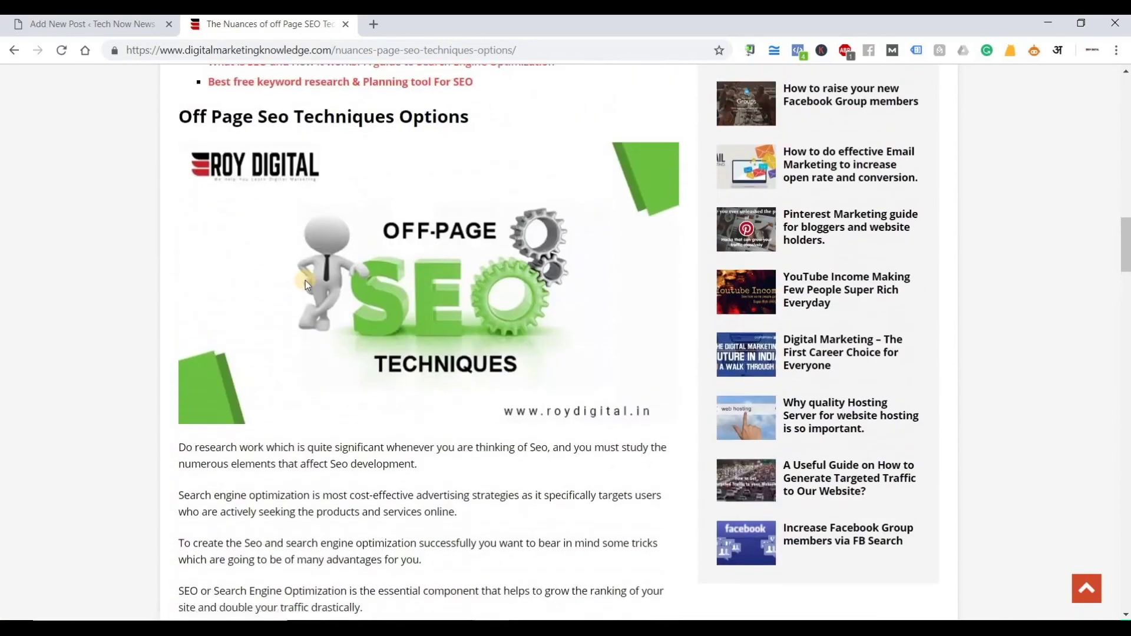
scroll(306, 281, "down", 8)
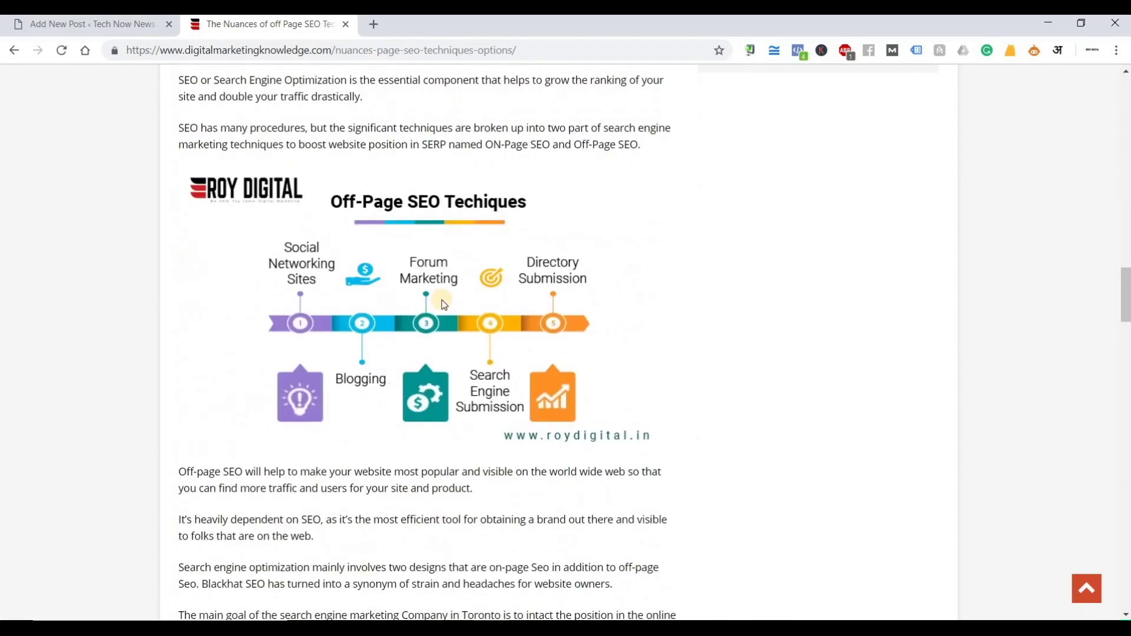
scroll(317, 331, "down", 9)
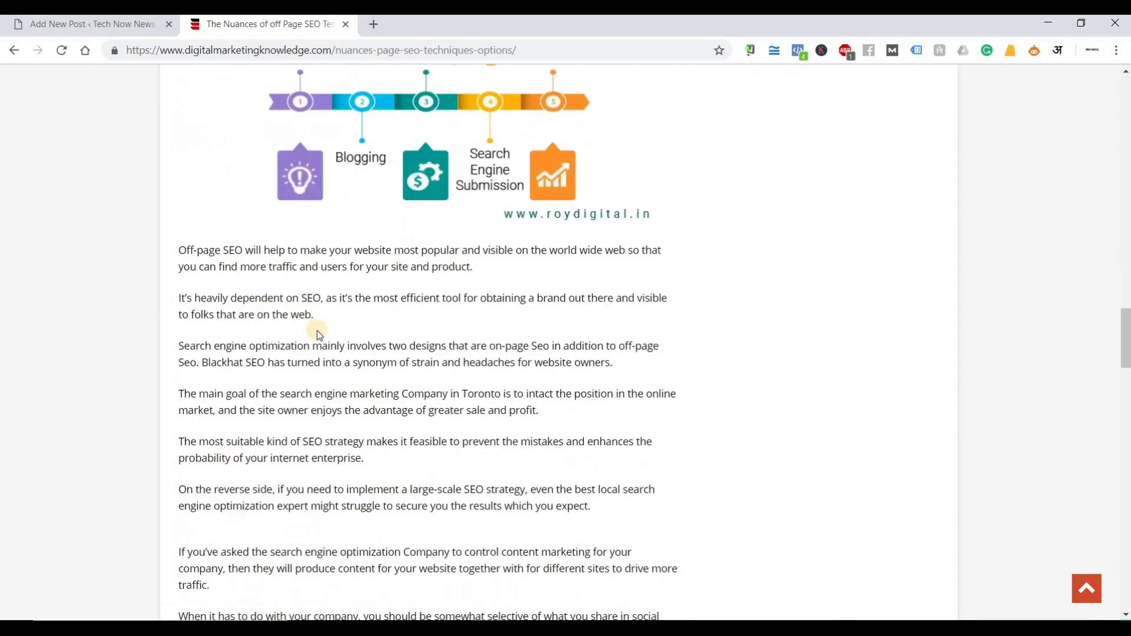
scroll(317, 330, "up", 16)
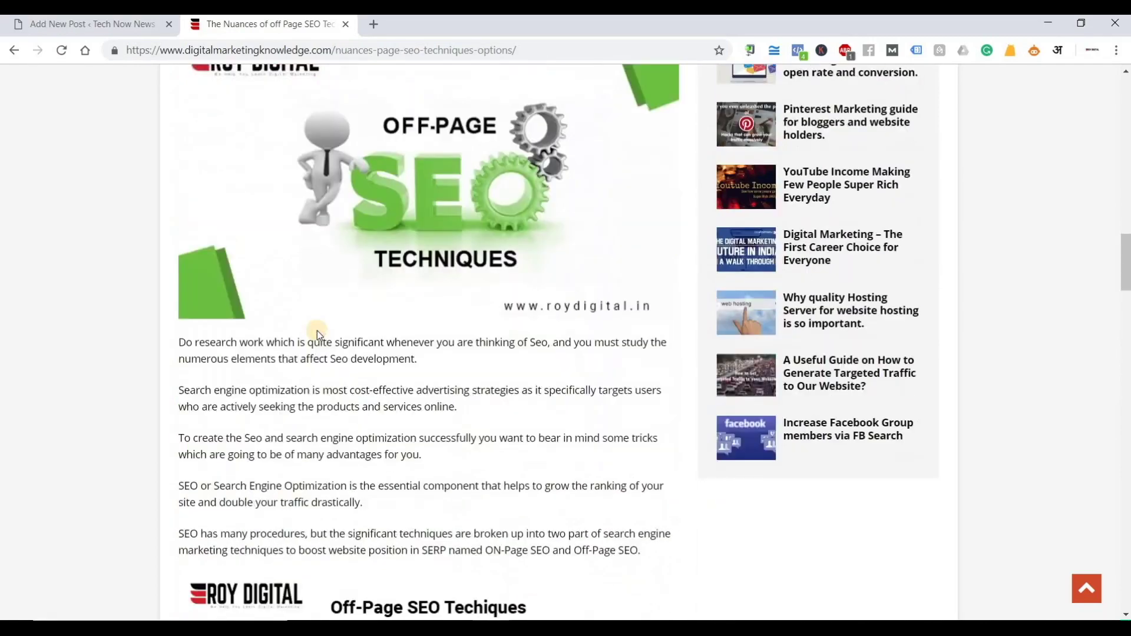
scroll(317, 331, "down", 12)
scroll(318, 335, "down", 2)
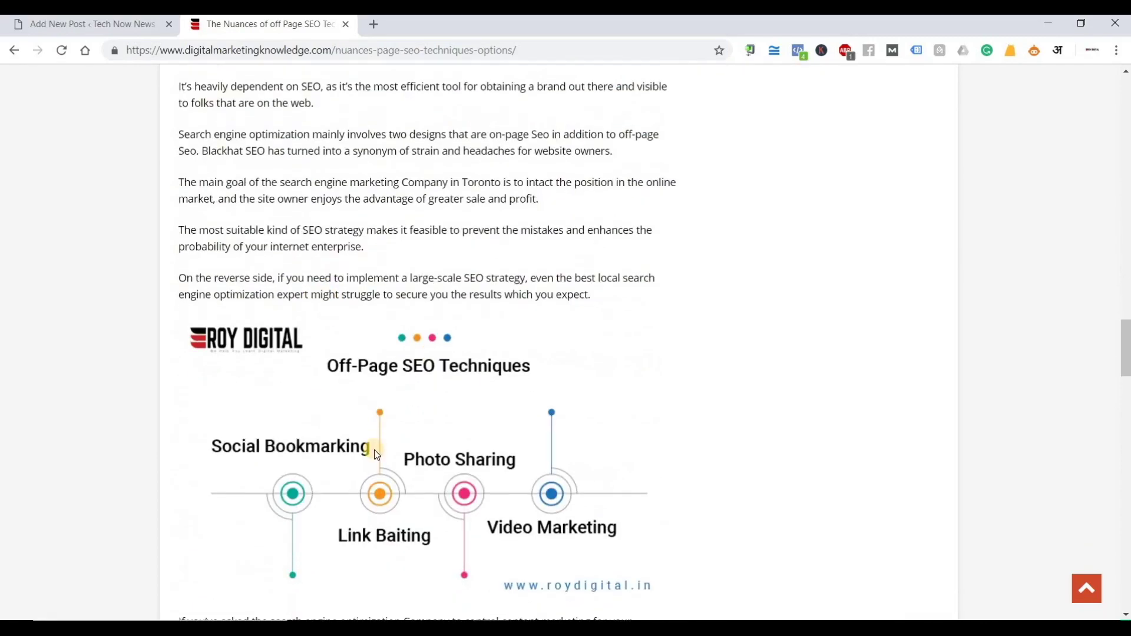
Compare the infographic's placement in the off-page SEO article with the "Mission" image in the WordPress draft, dismissing the draft's failed-update notice.
scroll(366, 490, "down", 5)
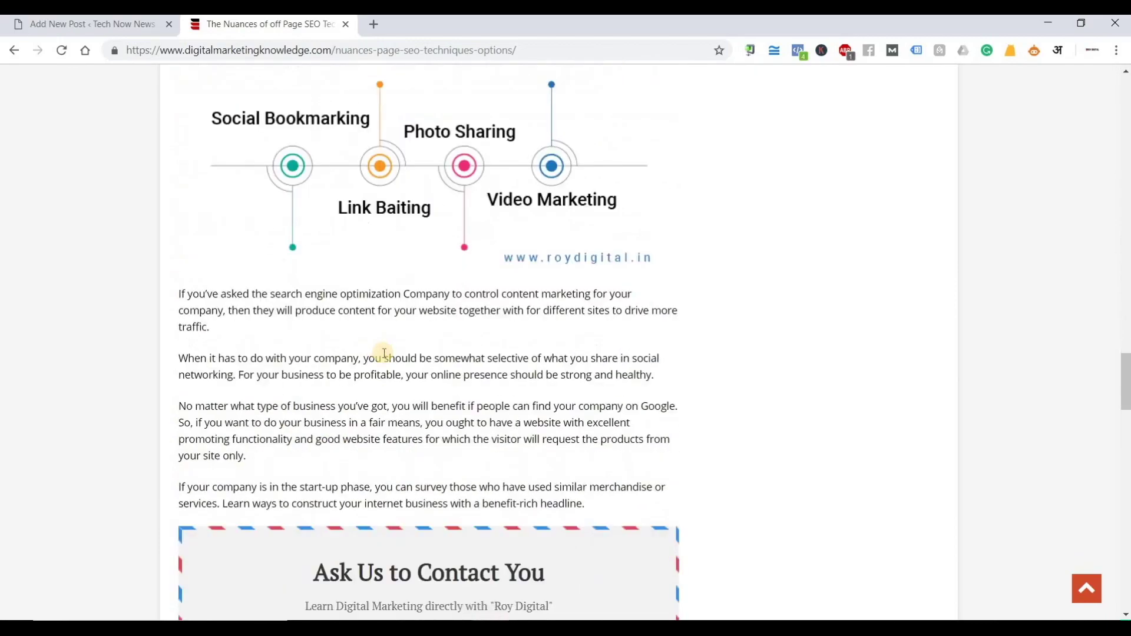
scroll(413, 401, "up", 3)
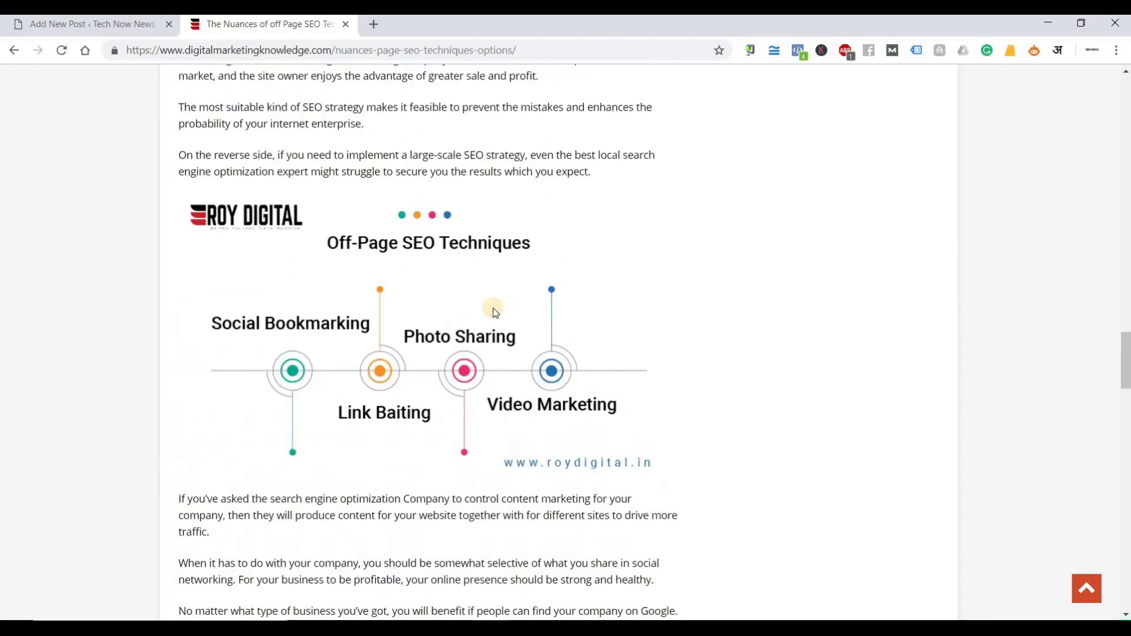
left_click(93, 22)
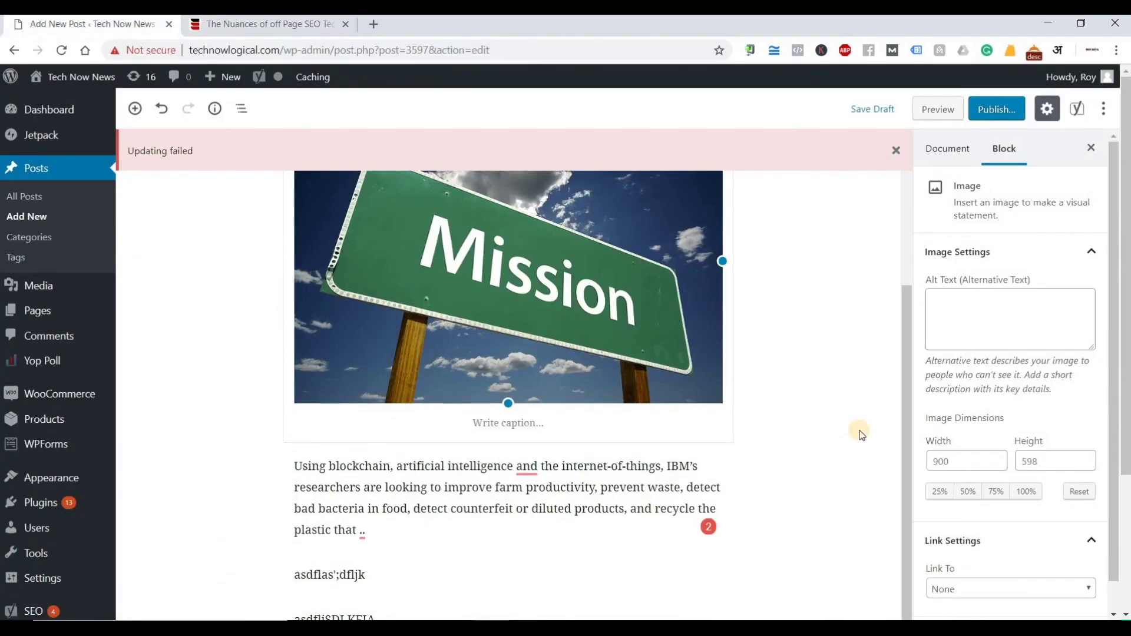
scroll(821, 324, "up", 4)
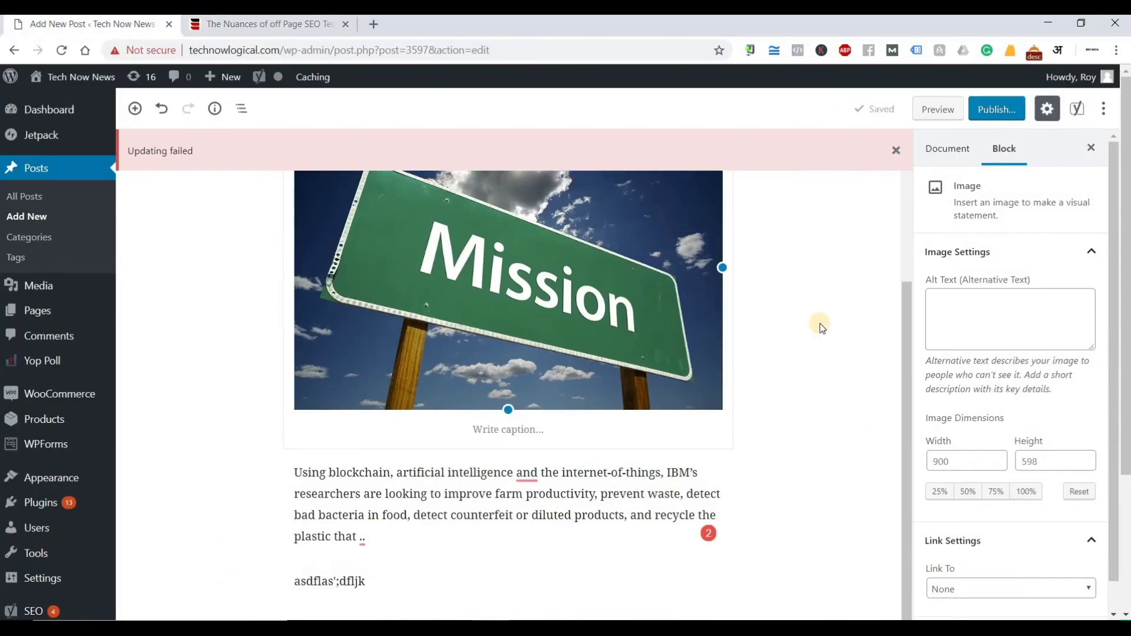
scroll(821, 324, "down", 3)
scroll(825, 295, "up", 3)
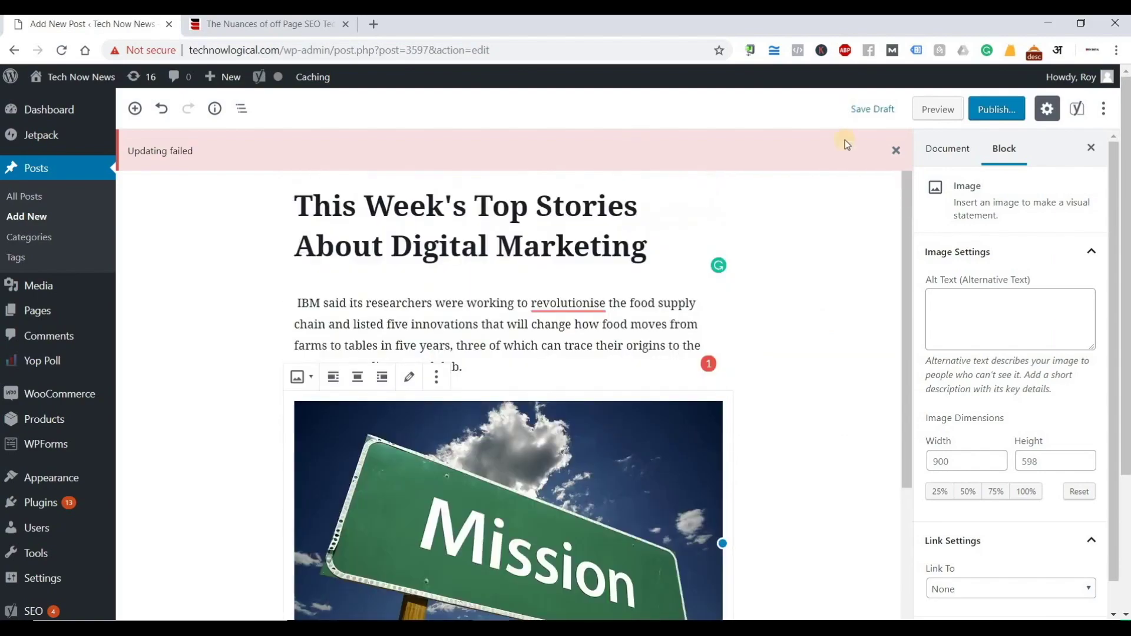
left_click(895, 153)
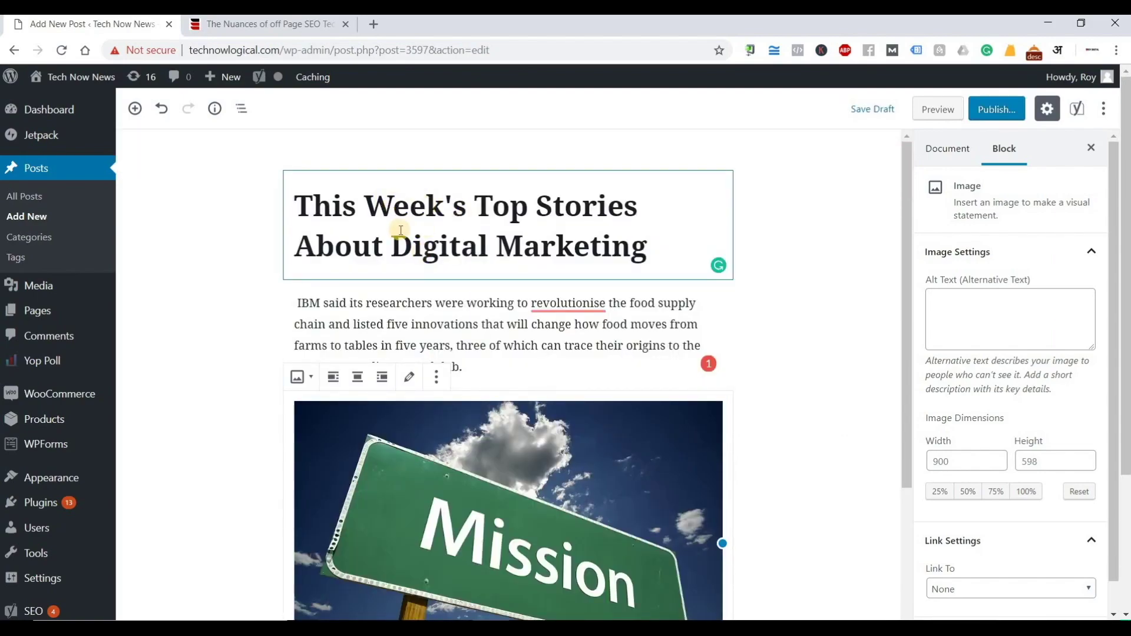
scroll(519, 307, "down", 2)
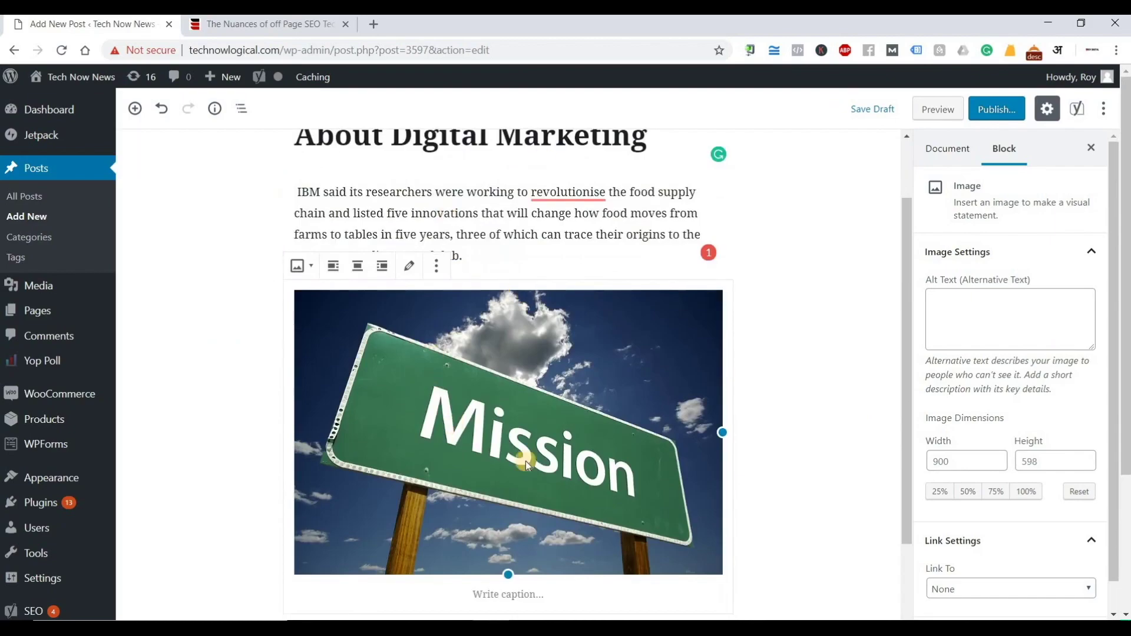
scroll(539, 453, "down", 8)
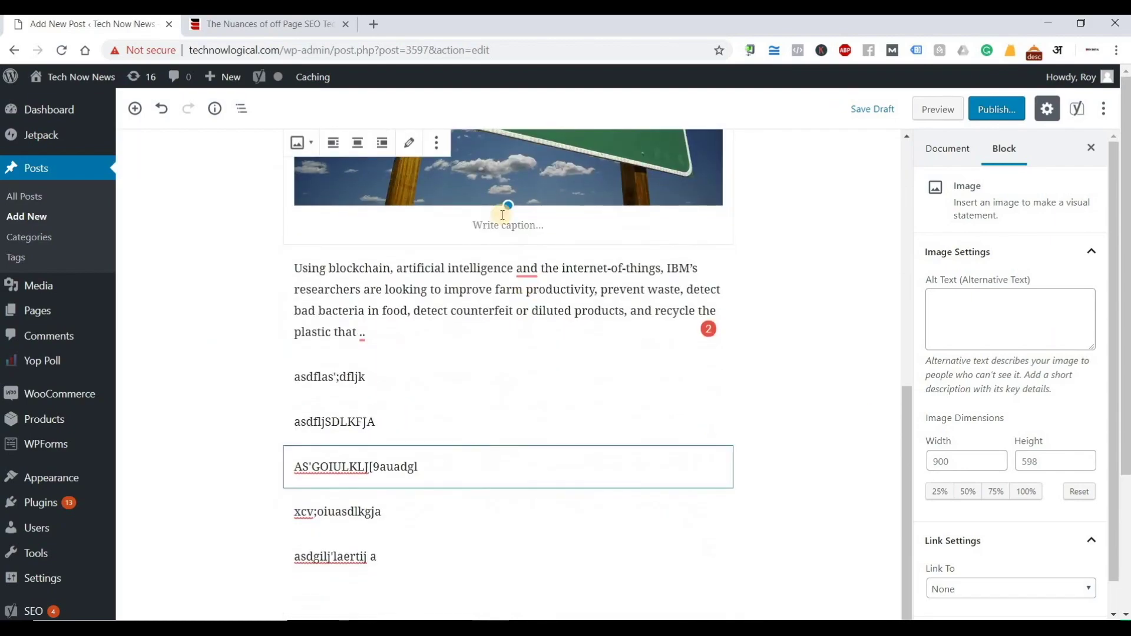
scroll(489, 407, "down", 2)
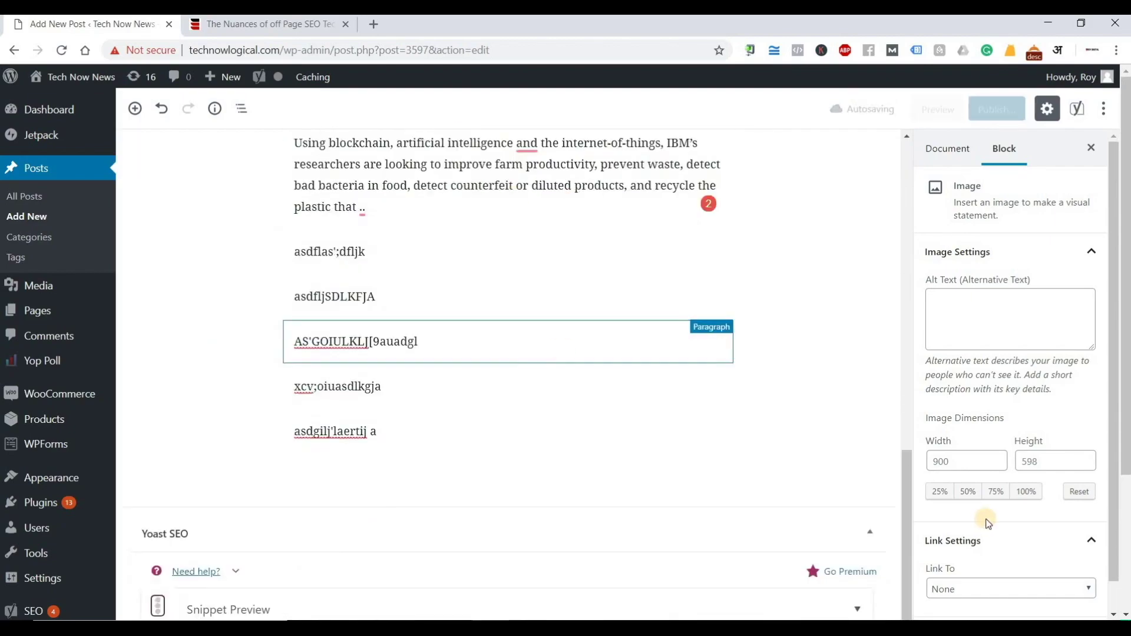
Check the "Mission" image's advanced options, collapse its link settings and show the settings for the whole document.
scroll(1004, 597, "down", 1)
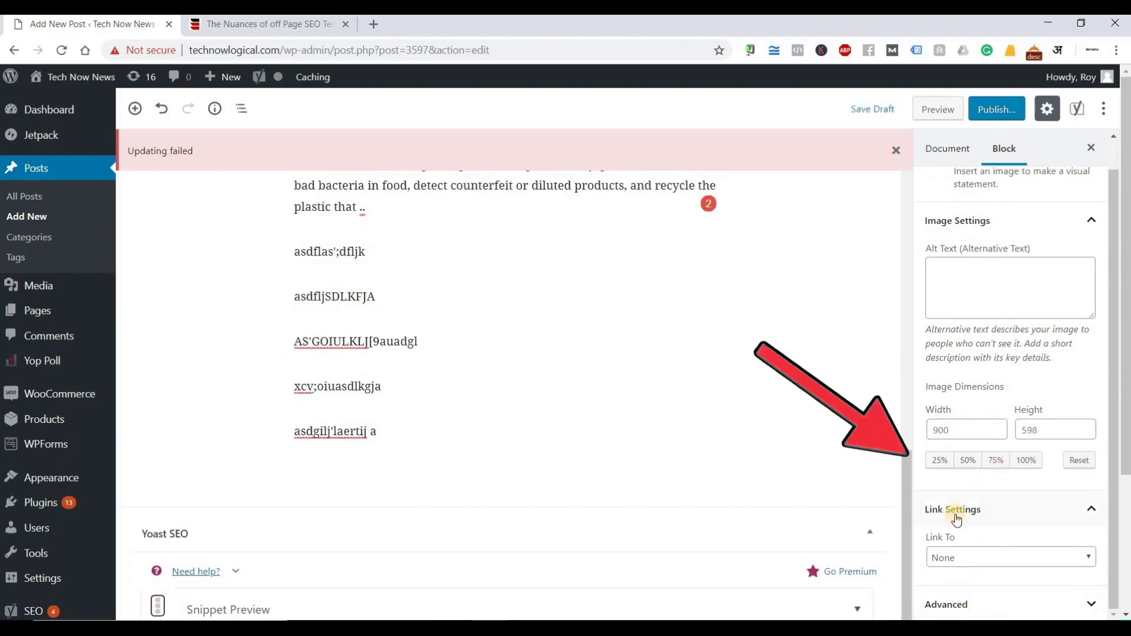
left_click(1084, 601)
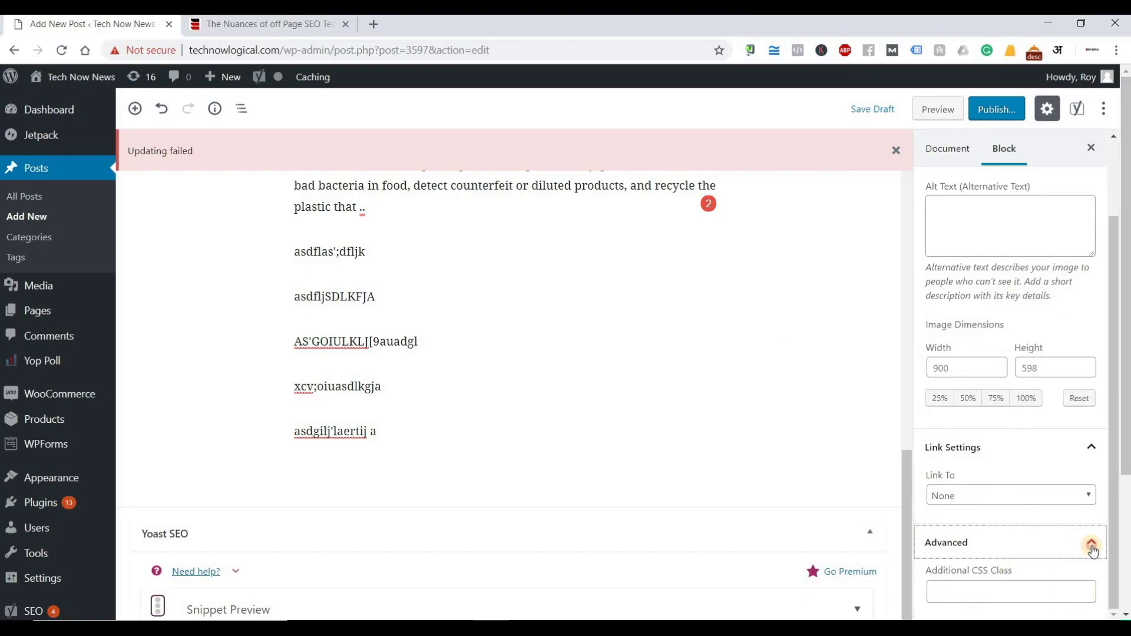
left_click(922, 542)
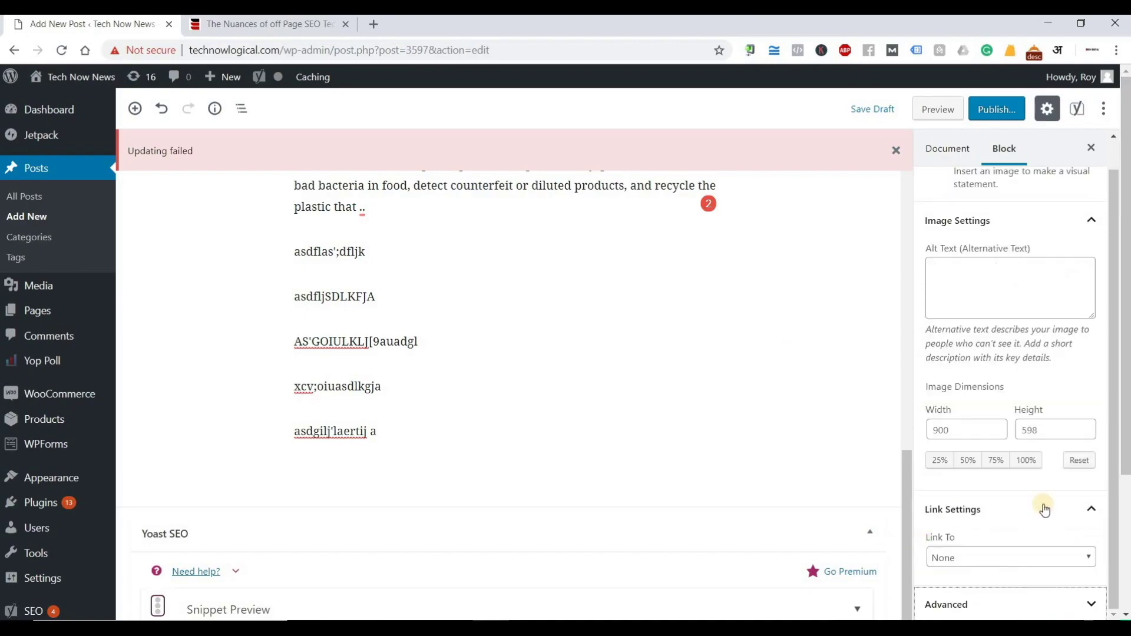
left_click(1095, 508)
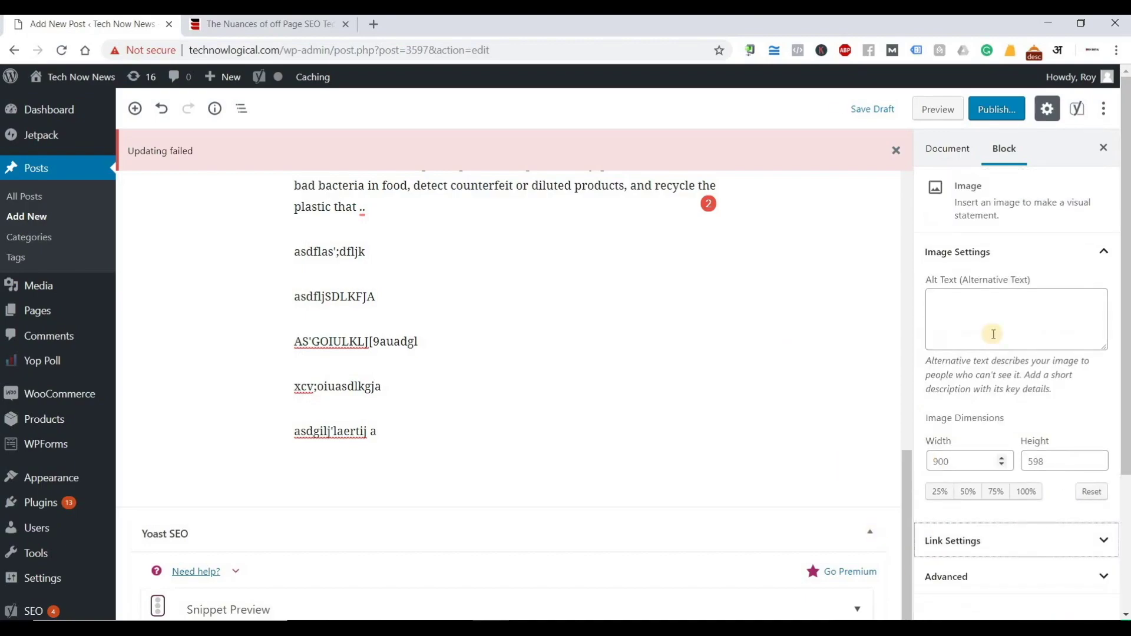
left_click(943, 150)
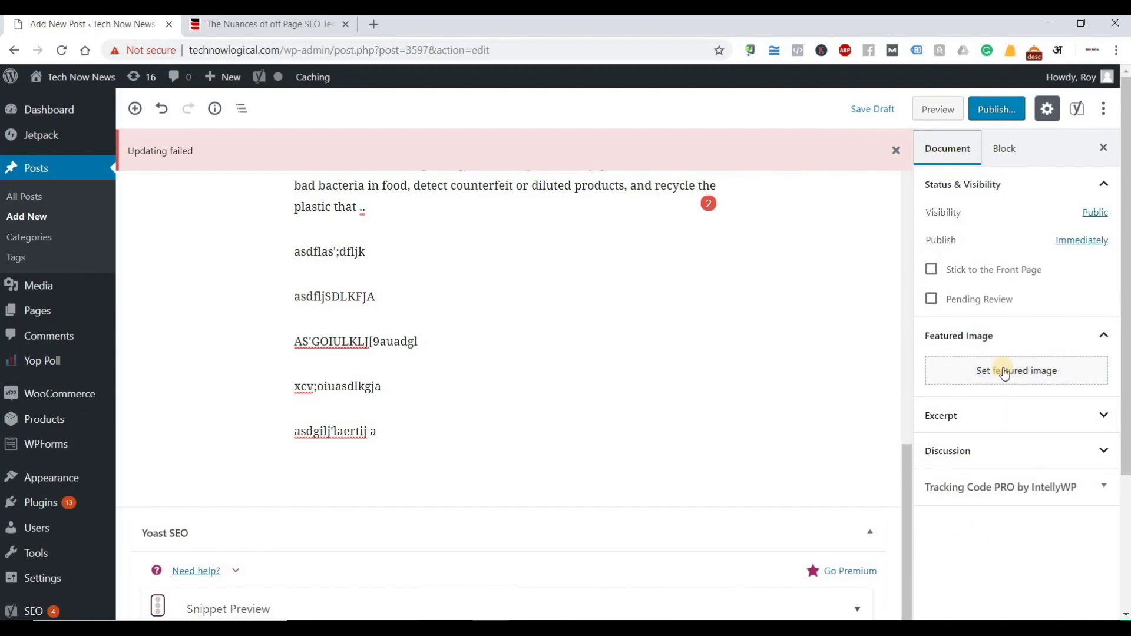
Switch to the off-page SEO article and examine the featured image below its title.
left_click(283, 22)
scroll(319, 352, "up", 10)
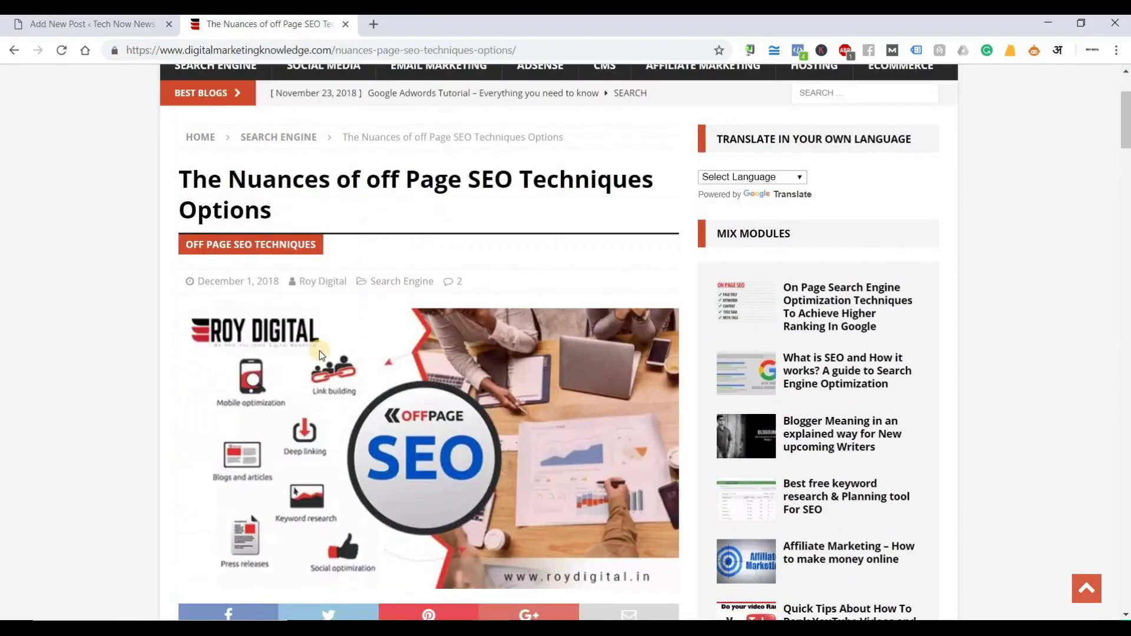
scroll(319, 351, "up", 2)
scroll(319, 351, "down", 2)
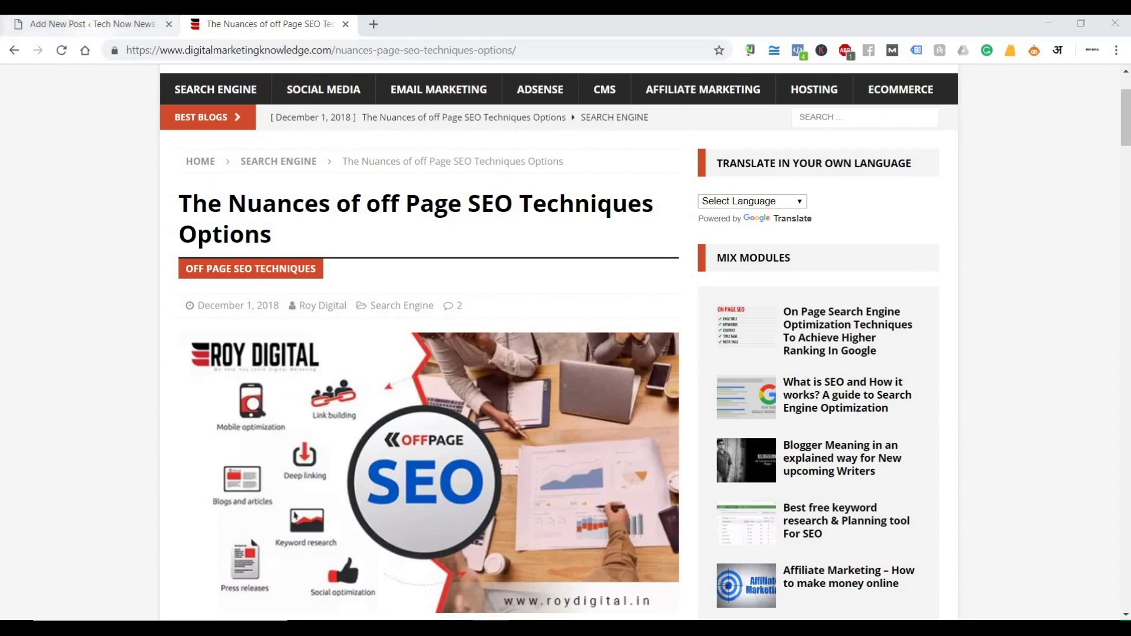
Return to the WordPress draft and set the media library's smartphone picture with the bright blue background as its featured image.
left_click(92, 24)
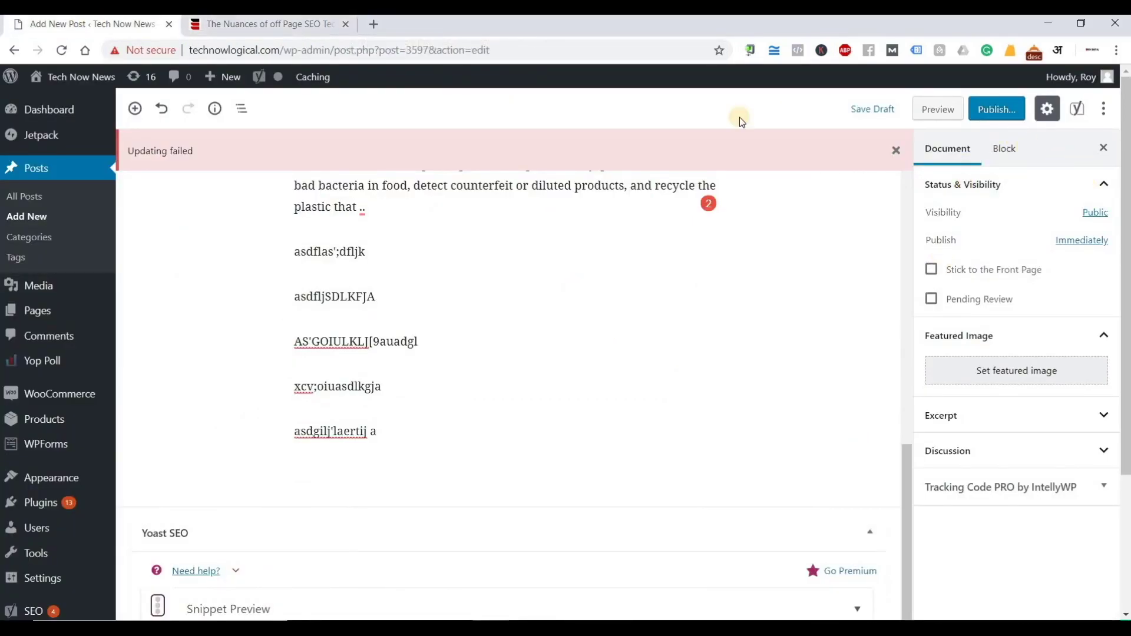
left_click(1028, 372)
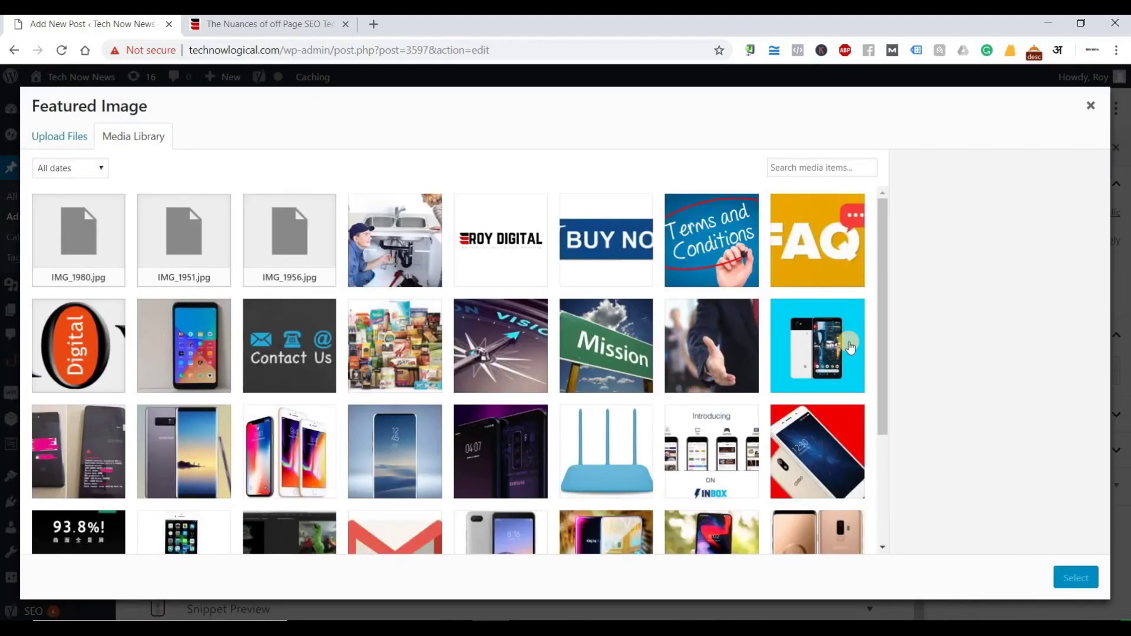
left_click(816, 351)
left_click(1071, 578)
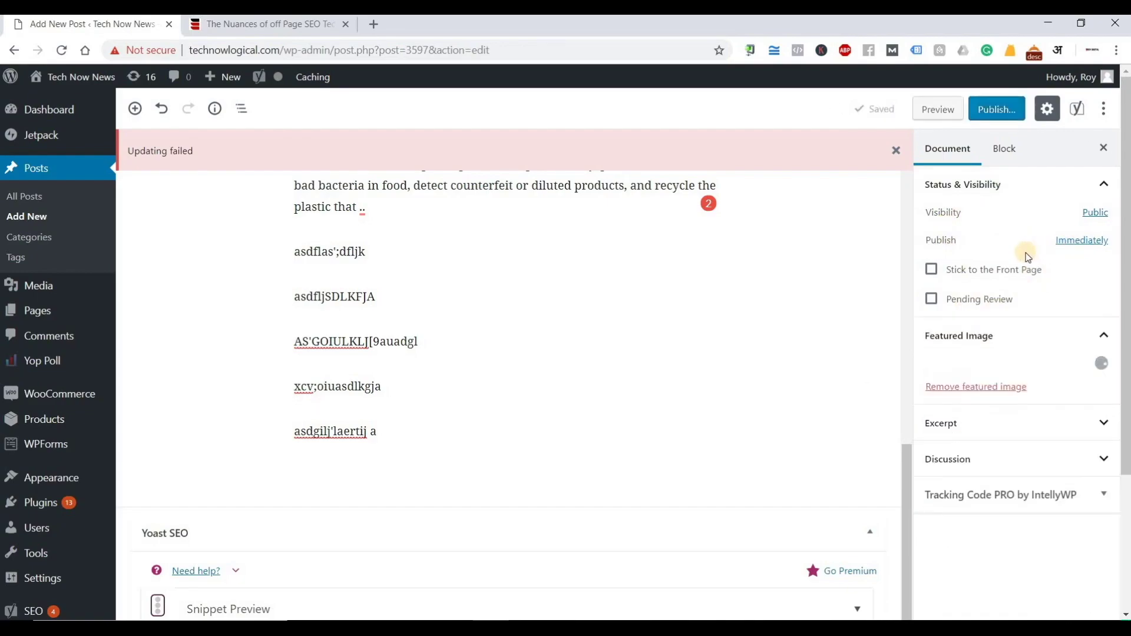
Examine the post's publish date and visibility options, trying Private and restoring Public.
left_click(1079, 242)
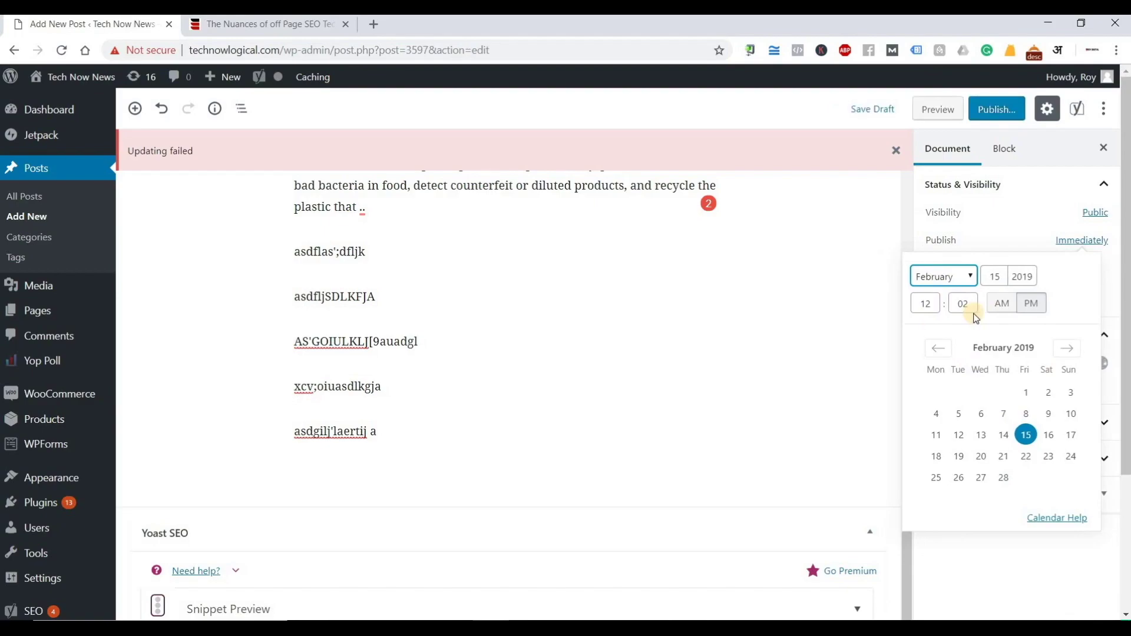
left_click(893, 214)
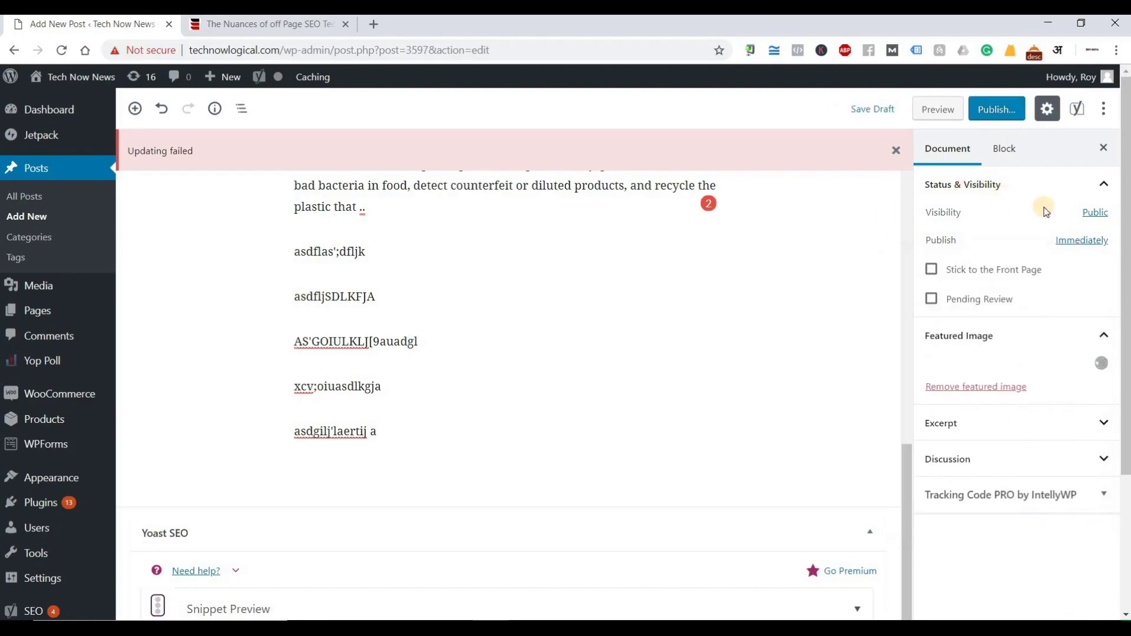
left_click(1093, 216)
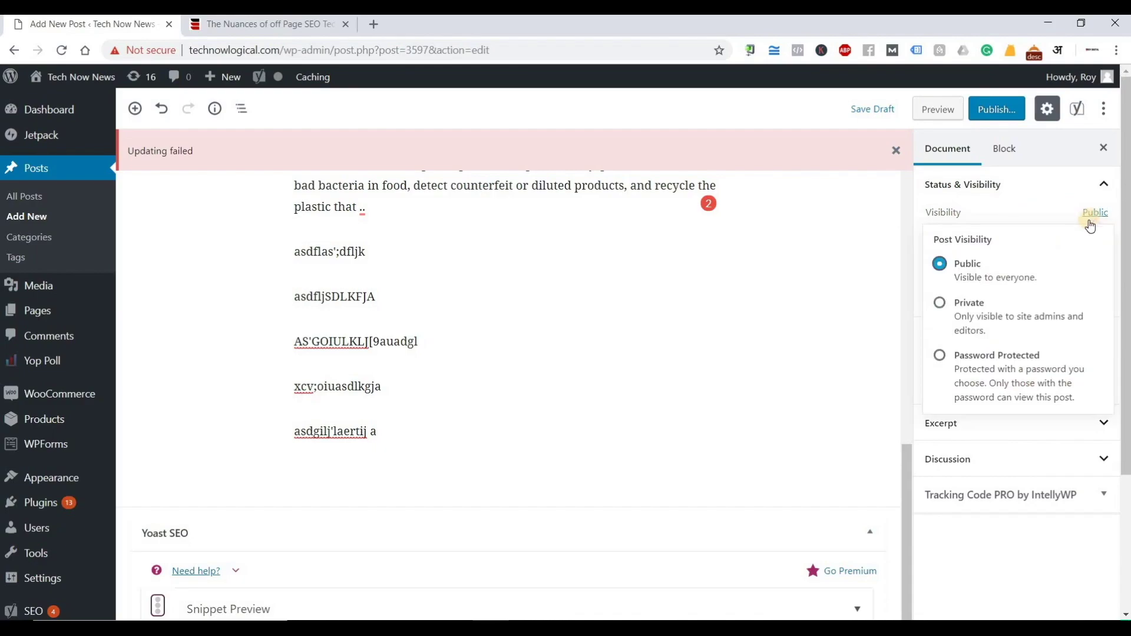
left_click(937, 304)
left_click(941, 265)
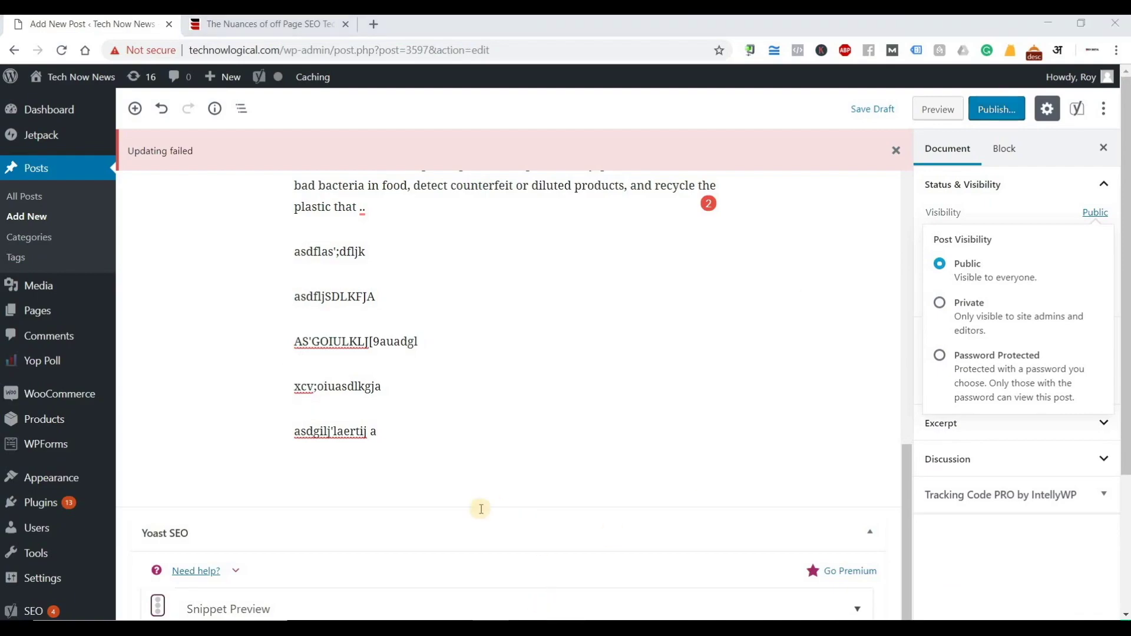
Switch to the Notepad notes, highlight "Categories" in the line about planning a blog website, and minimize the notes.
key("alt+Tab")
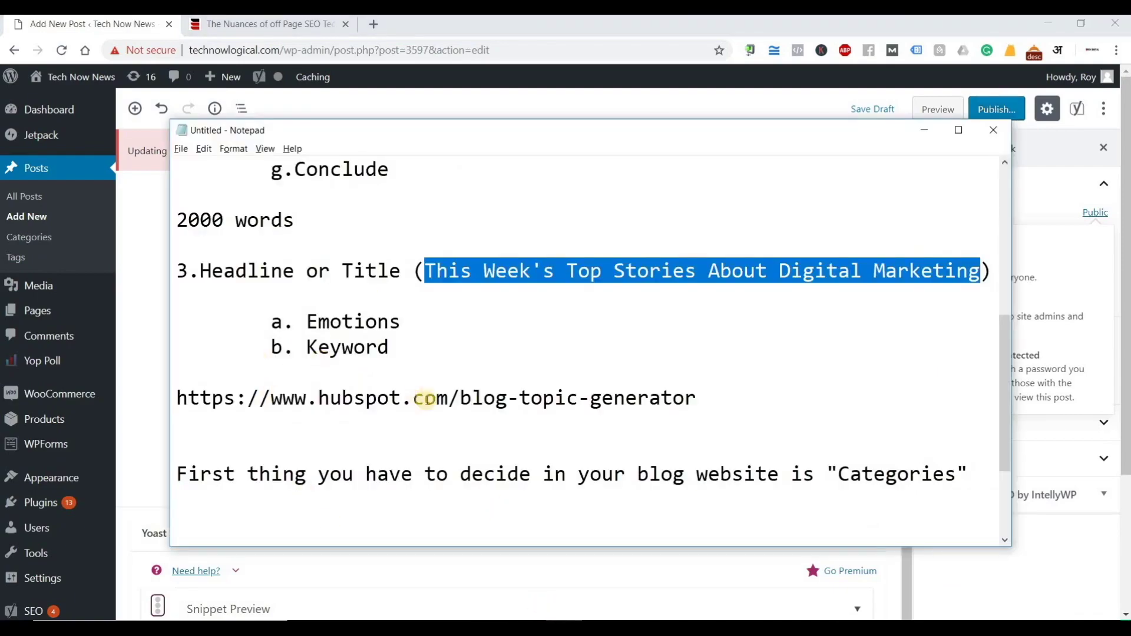
scroll(425, 399, "down", 2)
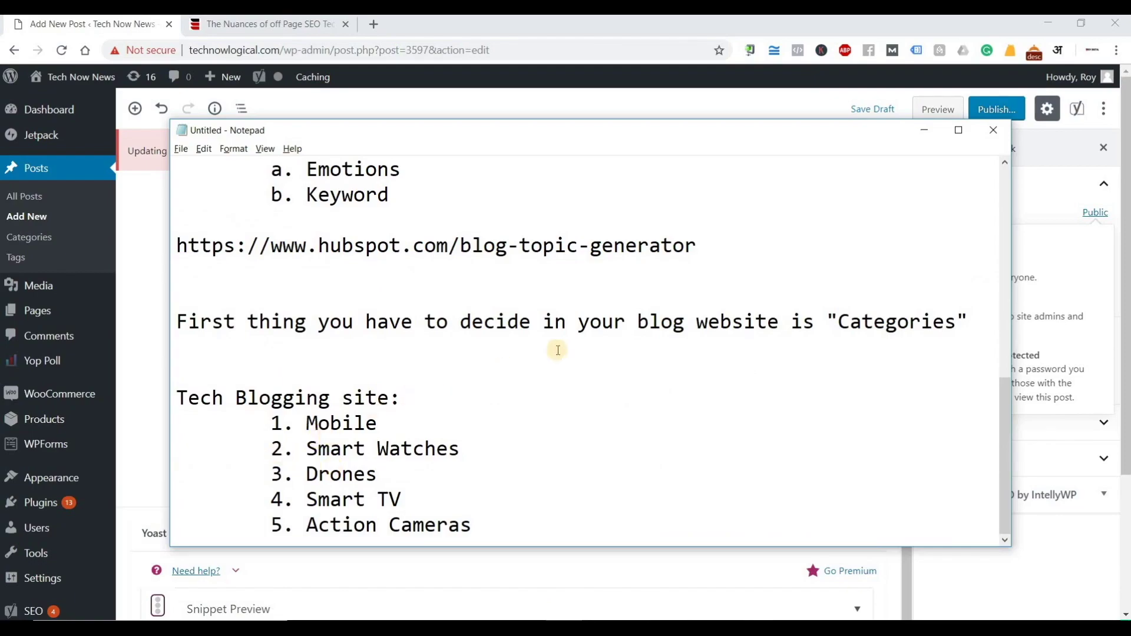
double_click(892, 324)
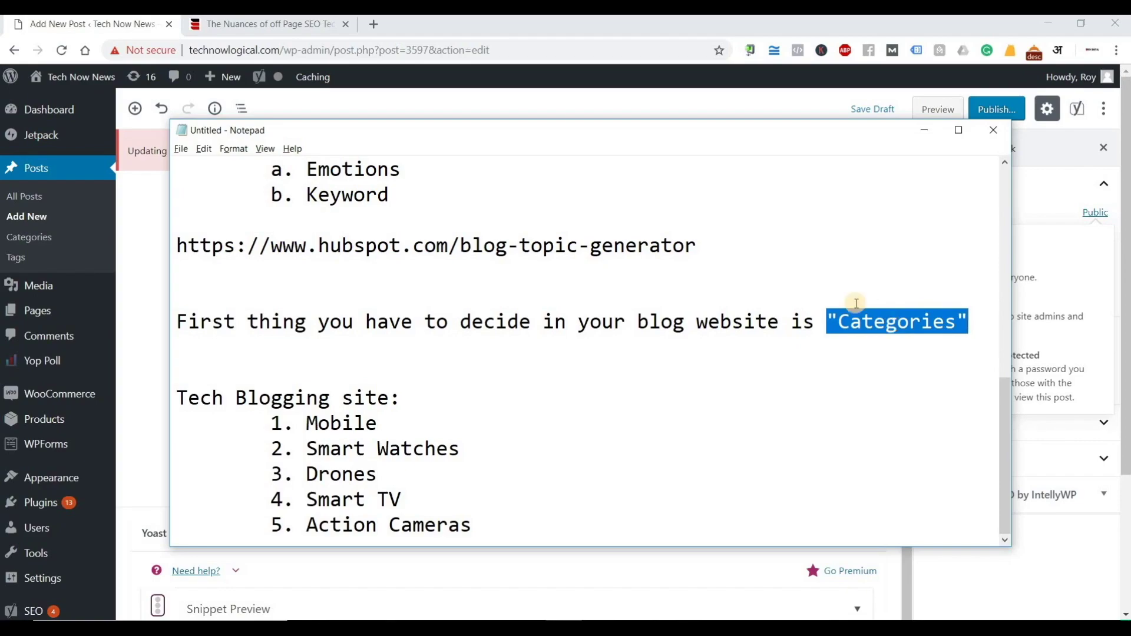
left_click(920, 130)
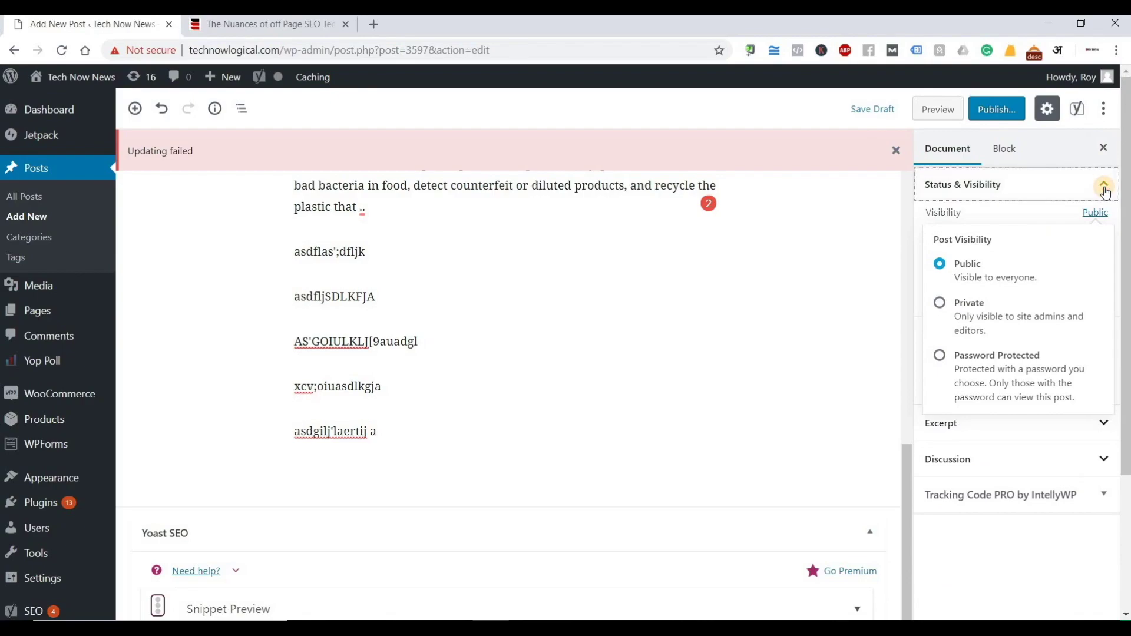
Hide the post settings and save the draft.
left_click(1103, 181)
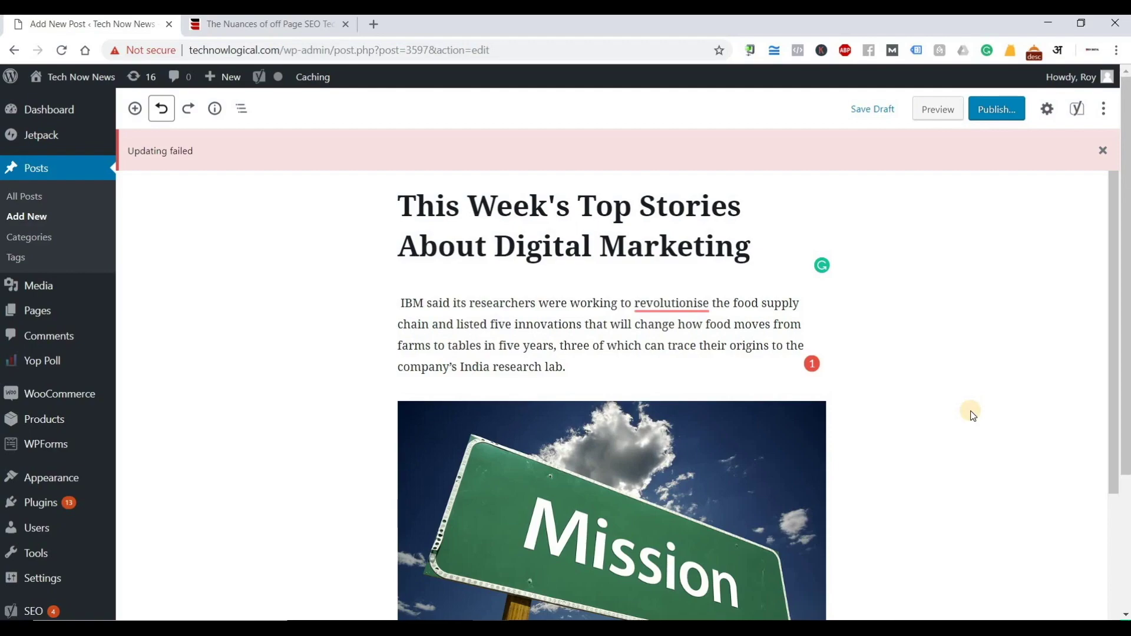
key("ctrl+s")
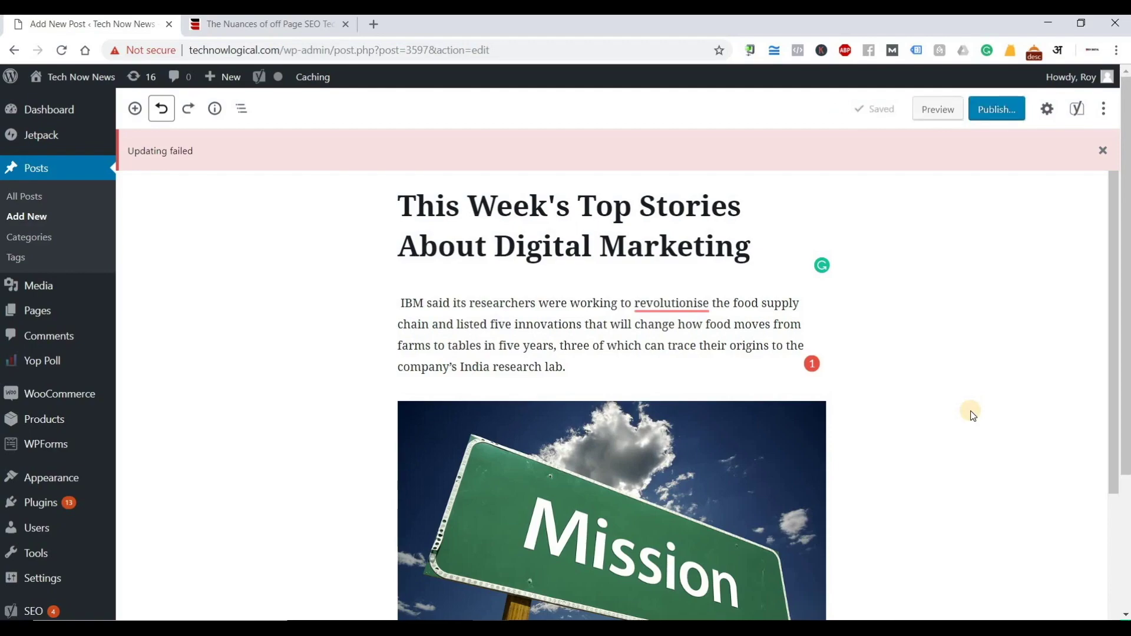